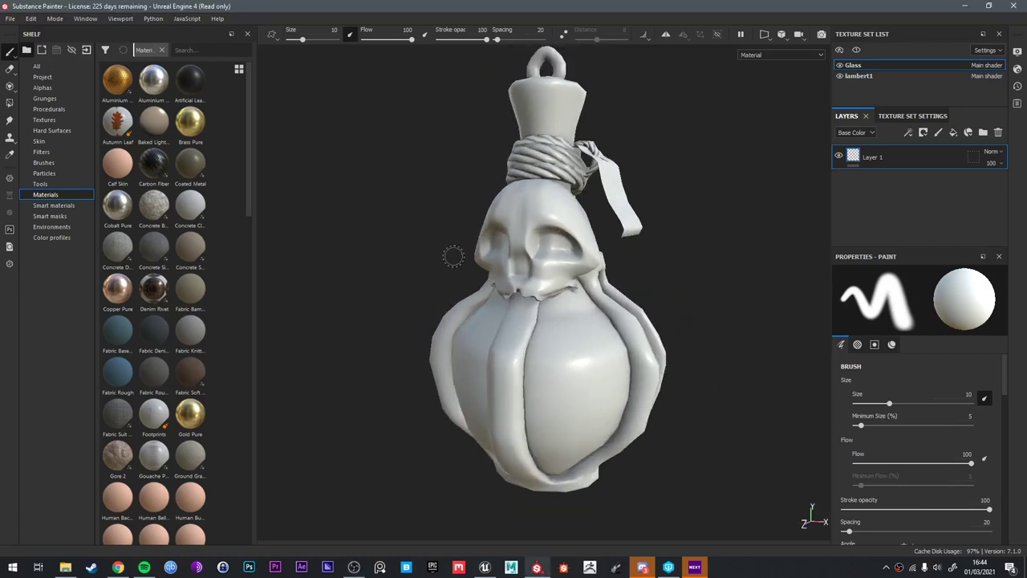
Search the material library for iron, clear the search and browse through the full range of materials
middle_click_drag(481, 274, 422, 240, "alt")
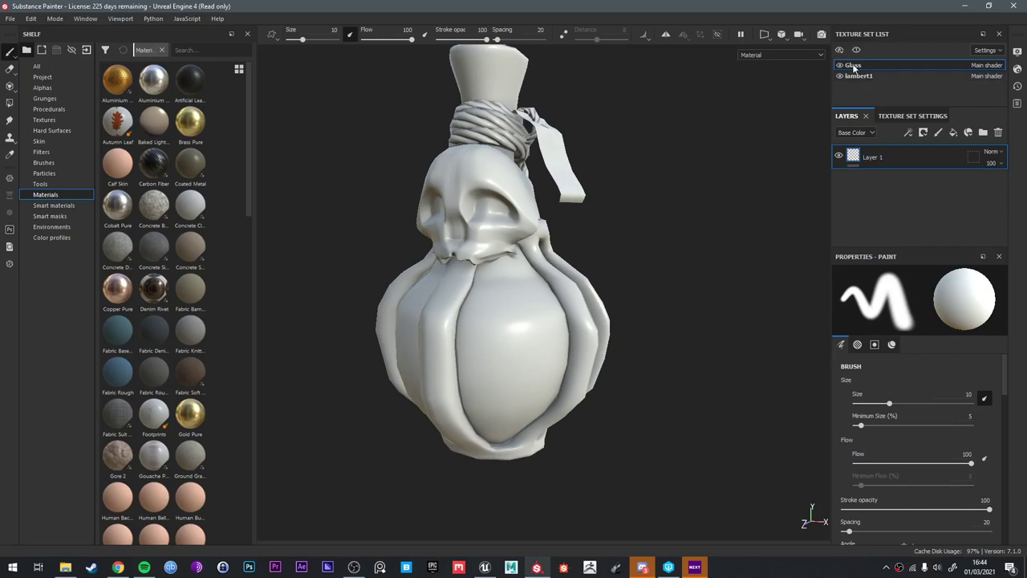
left_click(176, 50)
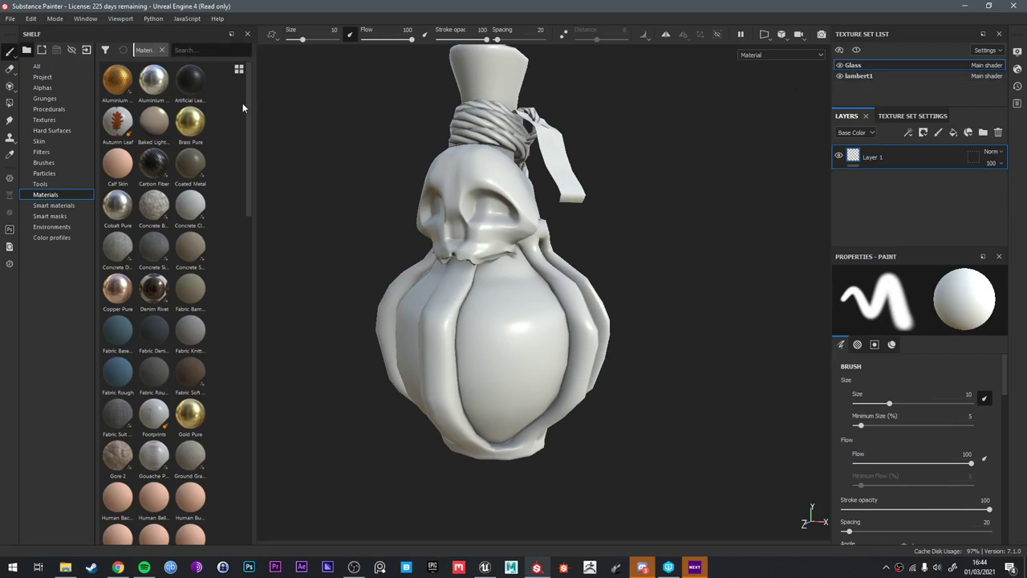
type("iron")
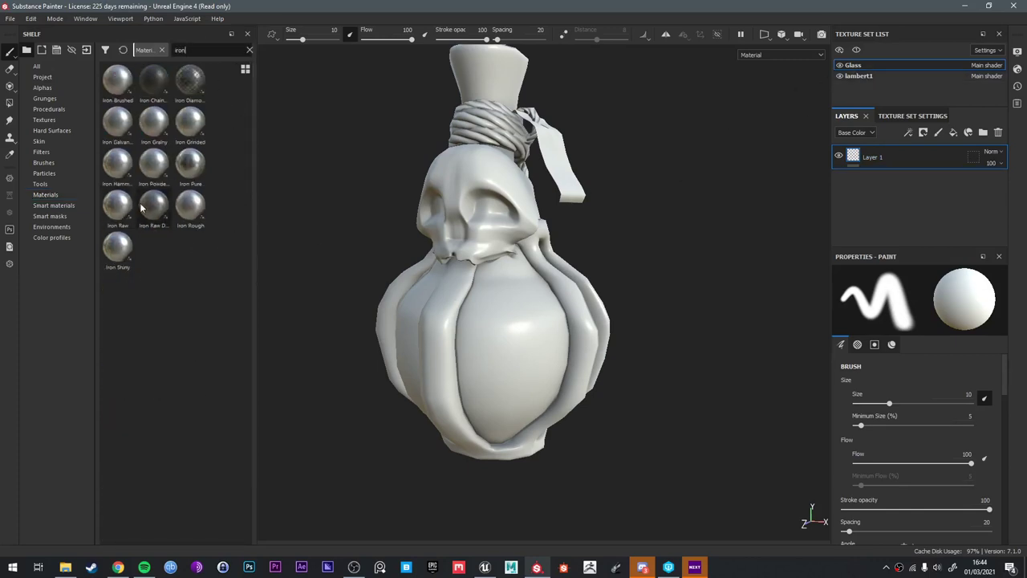
mouse_move(184, 209)
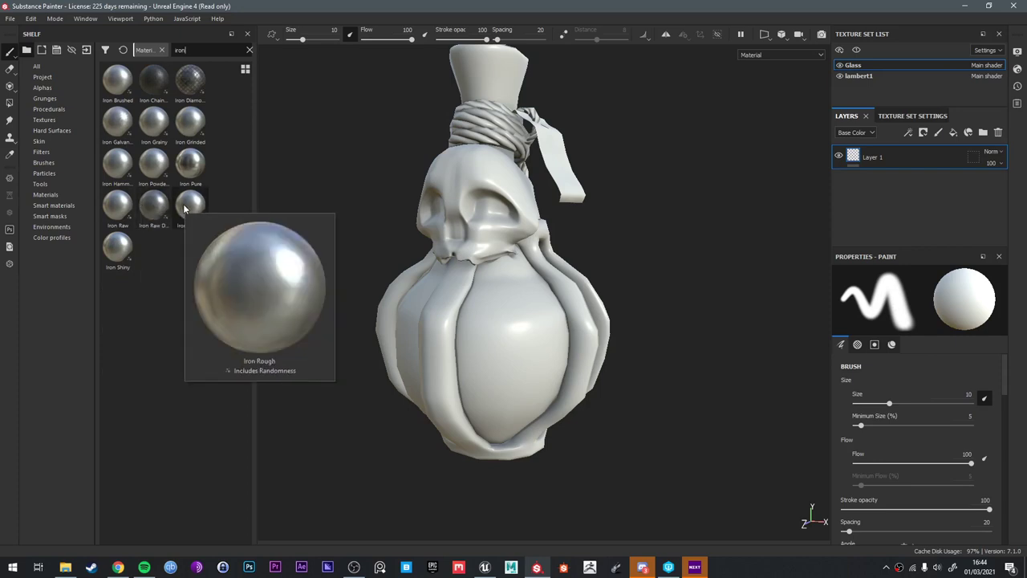
mouse_move(185, 99)
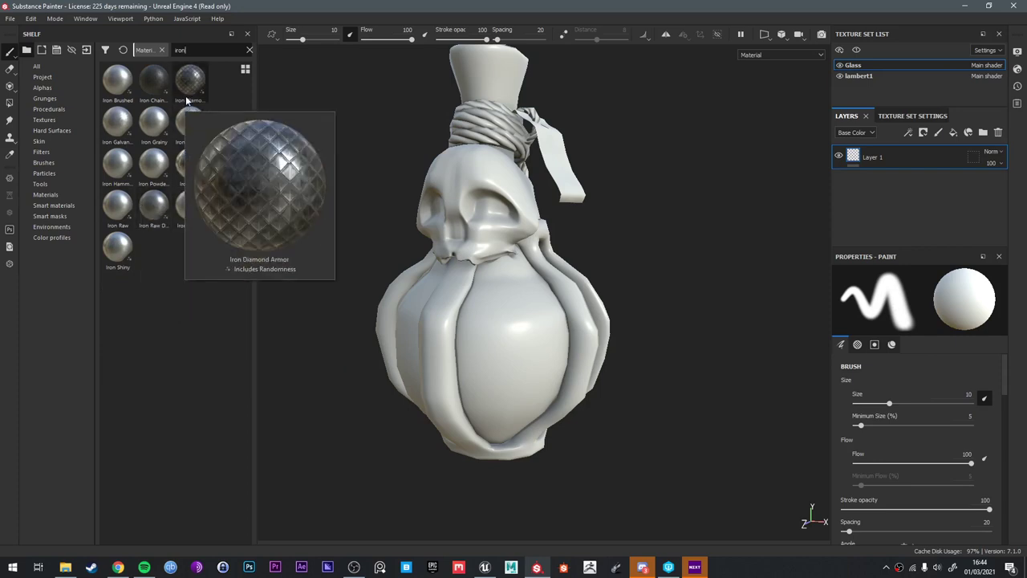
left_click(249, 50)
scroll(140, 283, "down", 5)
scroll(140, 282, "down", 10)
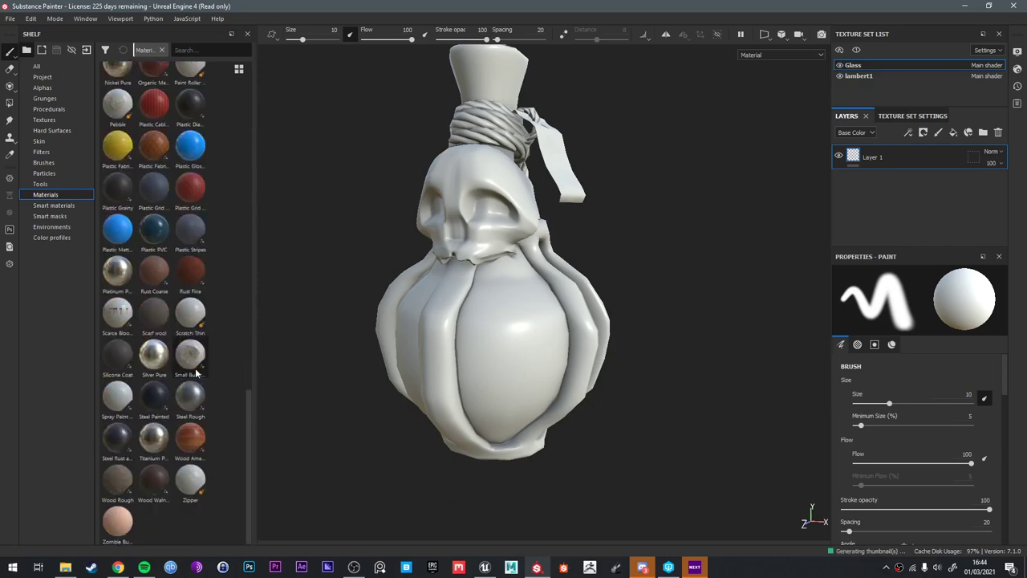
scroll(144, 432, "up", 3)
scroll(158, 417, "up", 8)
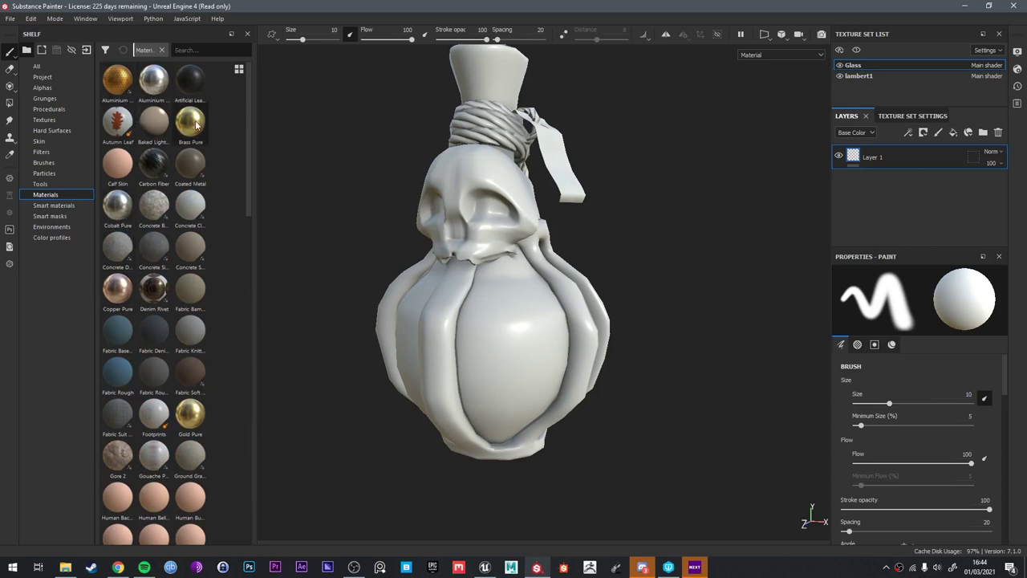
Apply the Iron Raw Damaged material to the bottle's glass as a new fill layer
scroll(185, 241, "down", 3)
scroll(126, 449, "down", 2)
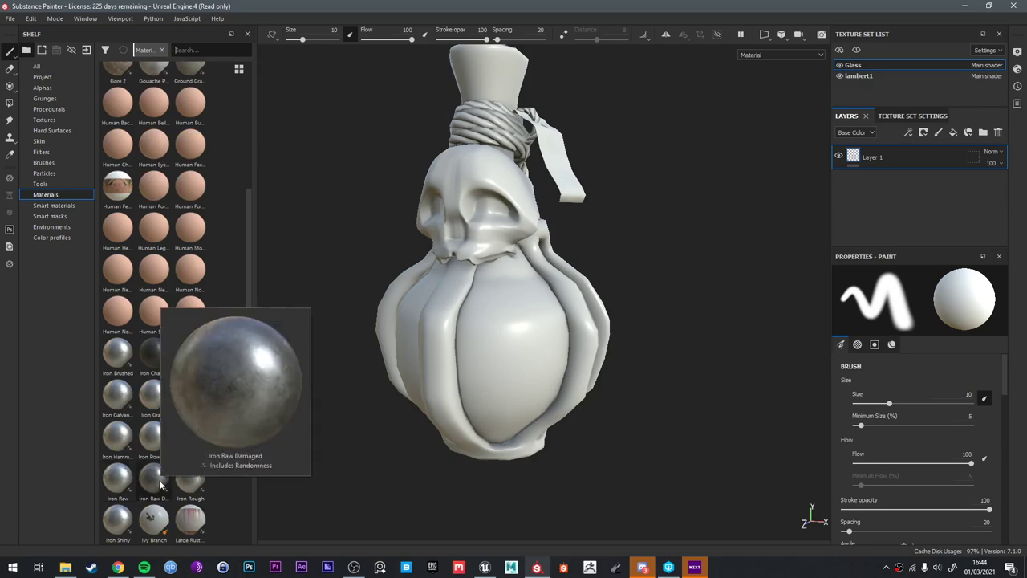
left_click_drag(160, 484, 479, 349)
right_click_drag(479, 349, 590, 351, "alt")
left_click_drag(590, 351, 746, 327, "alt")
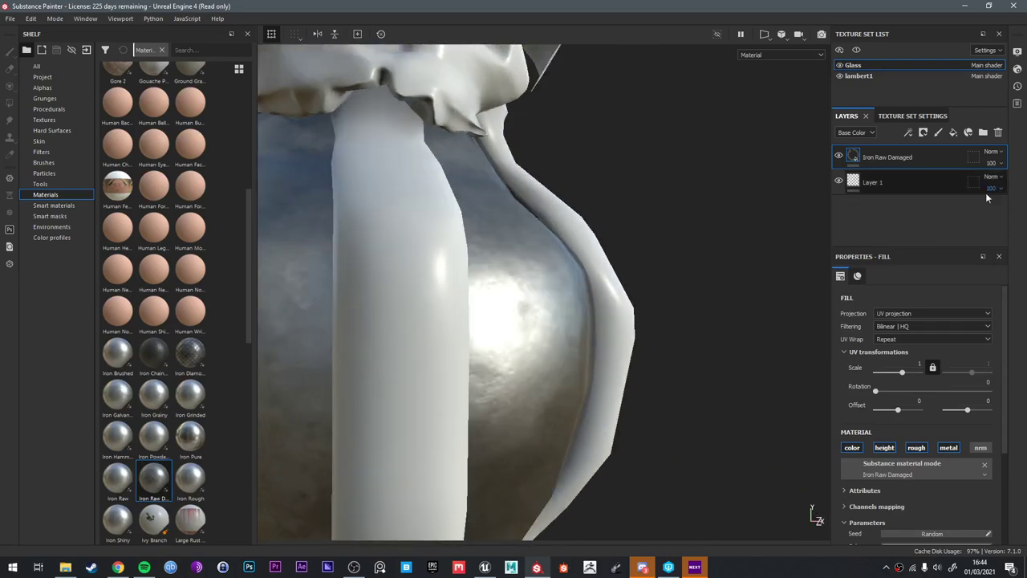
Limit the Iron Raw Damaged layer to the height and normal channels, disabling color, roughness and metallic
left_click(852, 447)
left_click(884, 447)
left_click(924, 450)
left_click(956, 448)
left_click(983, 449)
left_click_drag(642, 340, 598, 337, "alt")
left_click_drag(477, 340, 639, 290, "alt")
right_click_drag(640, 291, 630, 317, "shift")
left_click_drag(629, 316, 639, 283, "alt")
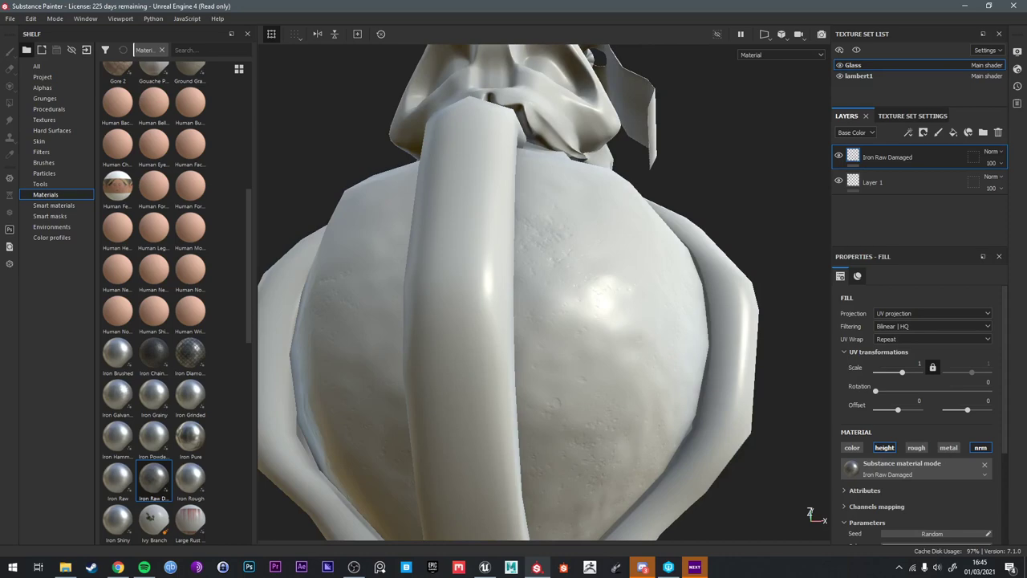
Set the UV scale of the Iron Raw Damaged layer to 2
left_click_drag(489, 289, 609, 291, "alt")
left_click(910, 375)
left_click(911, 362)
type("2")
key("Return")
right_click_drag(616, 315, 619, 321, "shift")
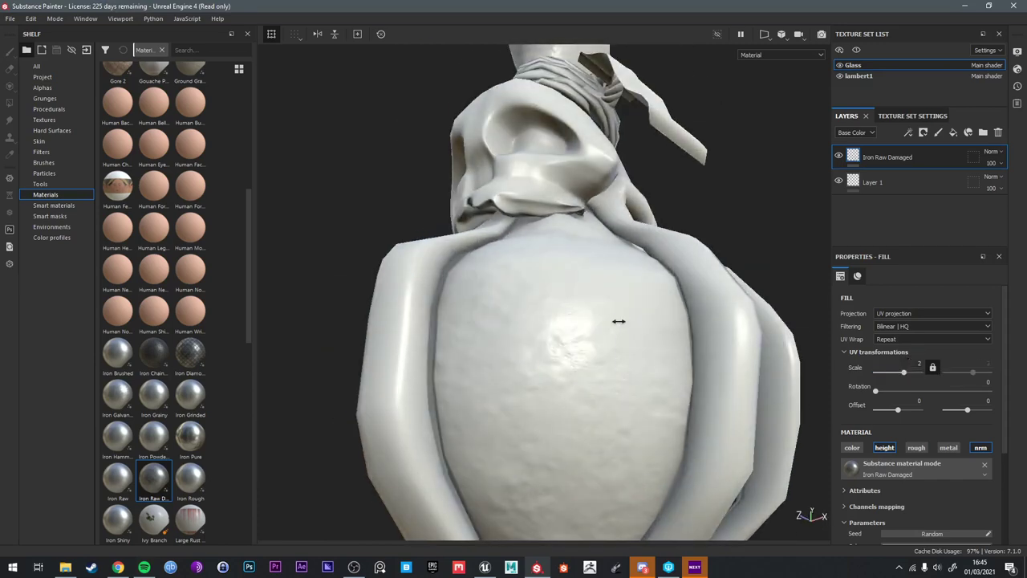
Try lowering the surface grain of the Iron Raw Damaged material to about 0.28
left_click(918, 475)
left_click(947, 507)
left_click(948, 506)
scroll(949, 503, "down", 1)
scroll(948, 503, "down", 2)
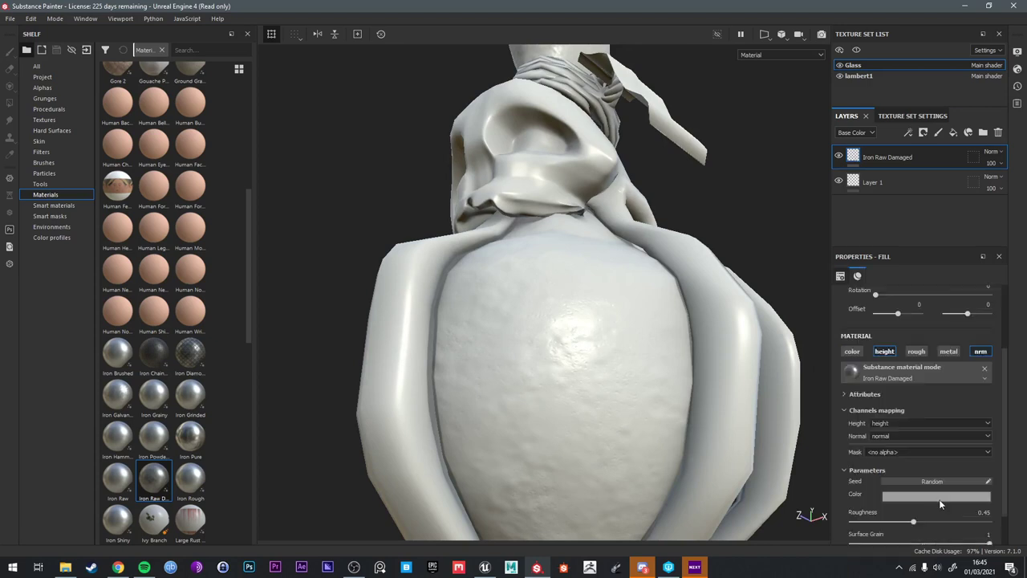
scroll(911, 522, "down", 1)
left_click_drag(619, 449, 698, 466, "alt")
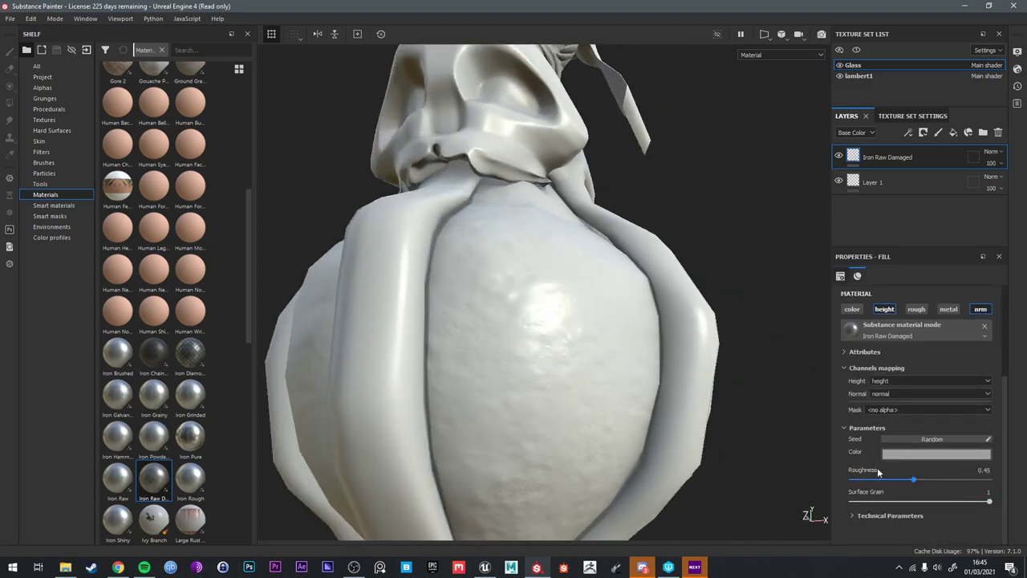
left_click_drag(475, 317, 479, 350, "alt")
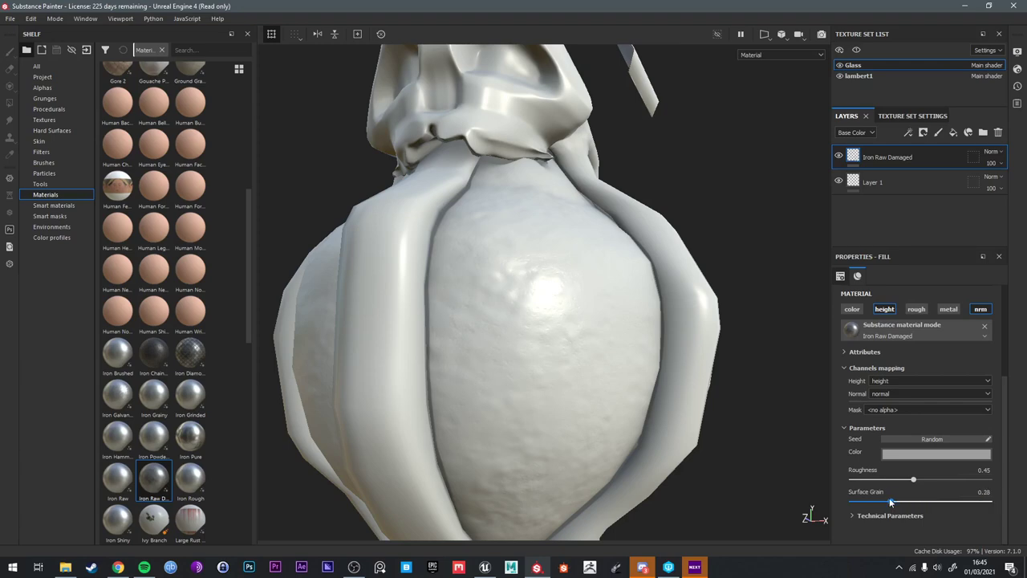
left_click_drag(887, 498, 880, 499)
mouse_move(717, 438)
left_mouse_down("alt")
mouse_move(789, 486)
mouse_move(713, 422)
left_mouse_up("alt")
right_click_drag(616, 312, 600, 335, "shift")
left_click_drag(600, 335, 564, 350, "alt")
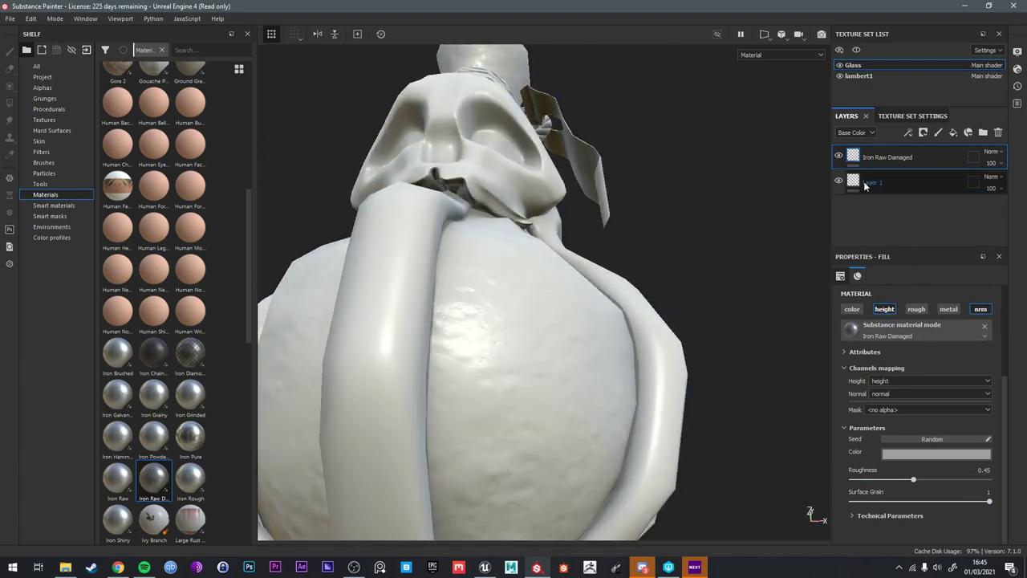
Set the Iron Raw Damaged layer's opacity in the Height channel to 60
scroll(573, 311, "up", 3)
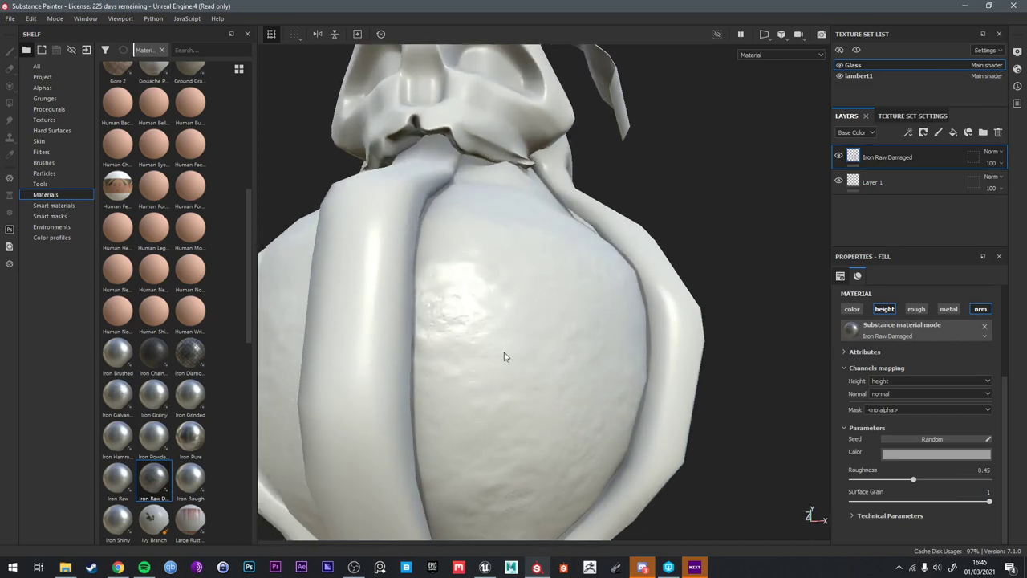
left_click(858, 133)
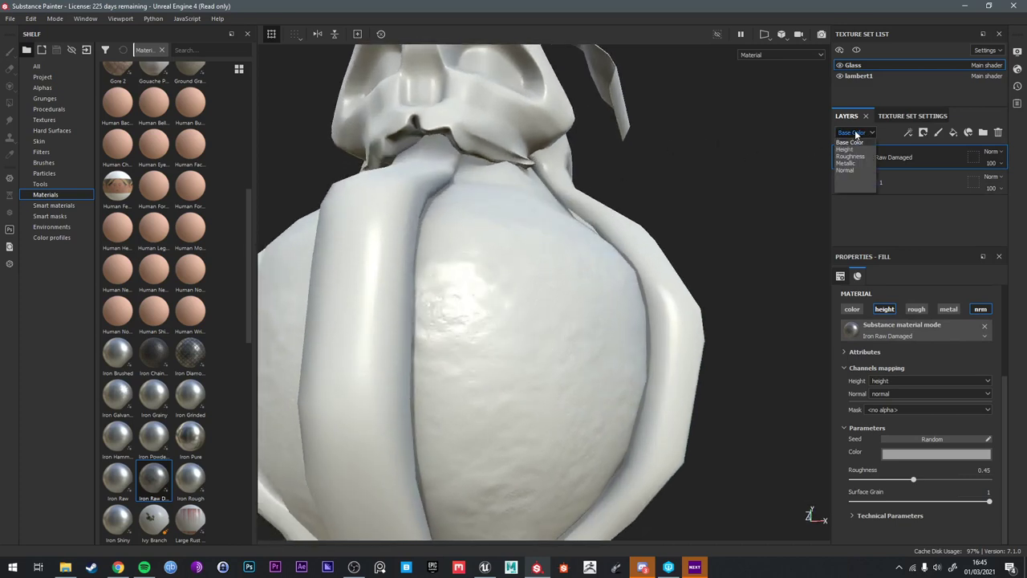
left_click(859, 150)
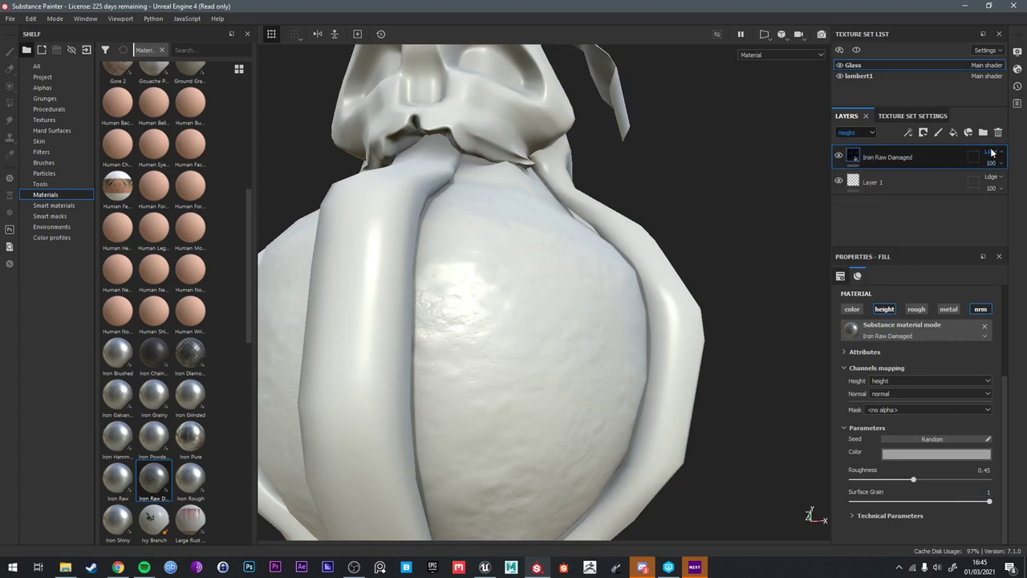
left_click(995, 163)
left_click_drag(1021, 185, 1004, 182)
left_click_drag(734, 247, 614, 295, "alt")
right_click_drag(615, 294, 634, 314, "shift")
left_click(637, 378)
left_click_drag(629, 366, 694, 326, "alt")
Switch the layer channel display back to Base Color and delete the empty Layer 1
left_click(856, 132)
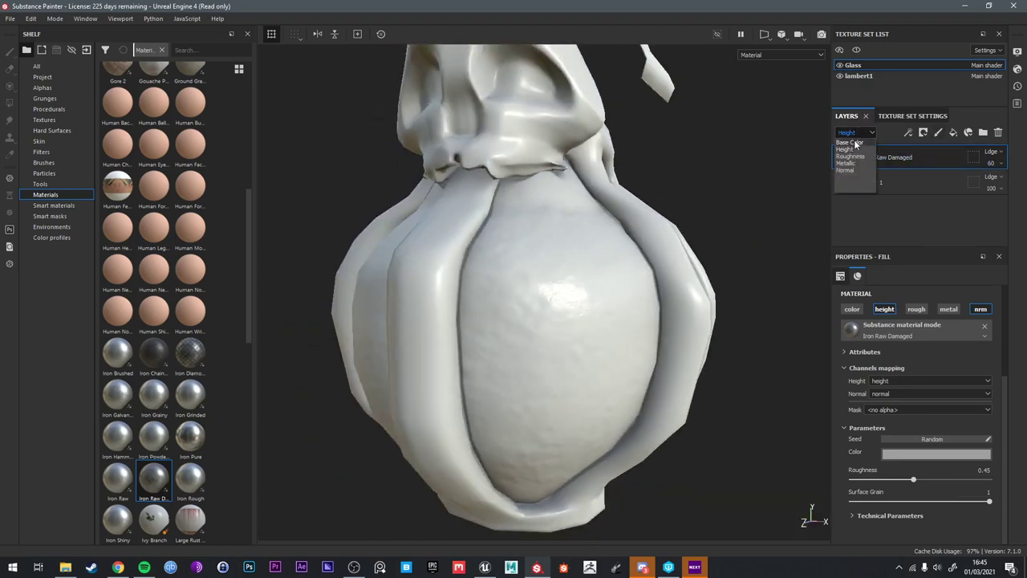
left_click(852, 142)
left_click(875, 187)
key("Delete")
right_click_drag(520, 228, 545, 241, "alt")
mouse_move(481, 293)
left_mouse_down("alt")
mouse_move(531, 309)
mouse_move(615, 245)
mouse_move(582, 283)
mouse_move(592, 279)
left_mouse_up("alt")
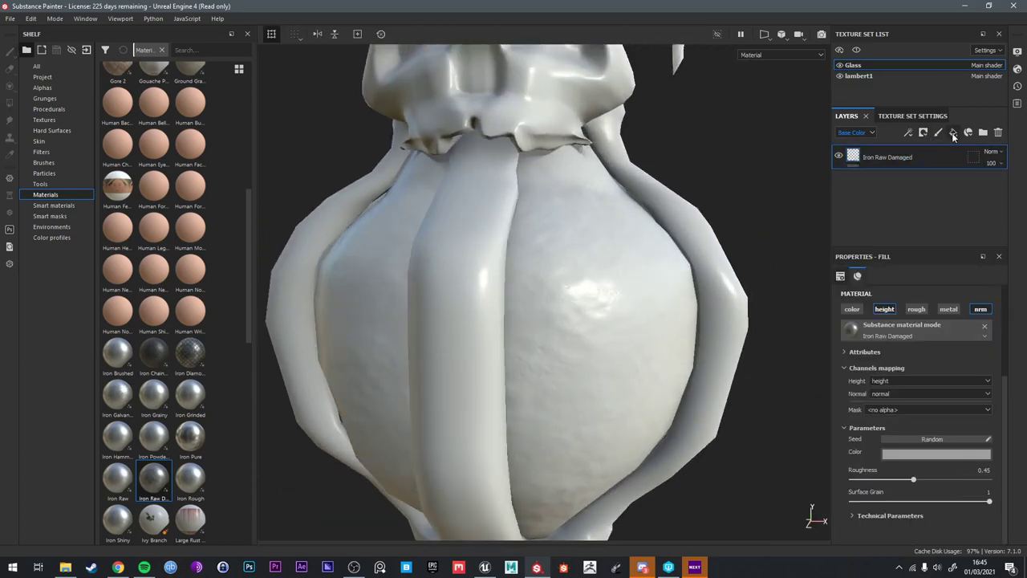
Add a fill layer that affects only the height channel, with a height value of -0.1
left_click(954, 132)
left_click_drag(592, 345, 607, 225, "alt")
left_click(855, 312)
left_click(921, 312)
left_click(974, 311)
left_click(950, 312)
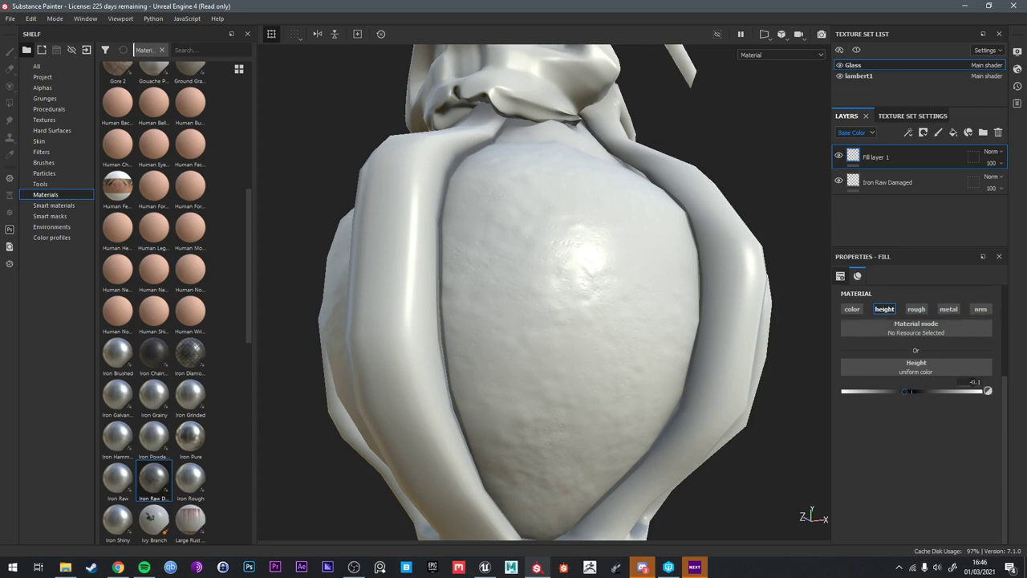
scroll(580, 254, "down", 2)
Give the new fill layer a white mask and add a fill to it using the Cells 1 procedural texture
right_click(877, 160)
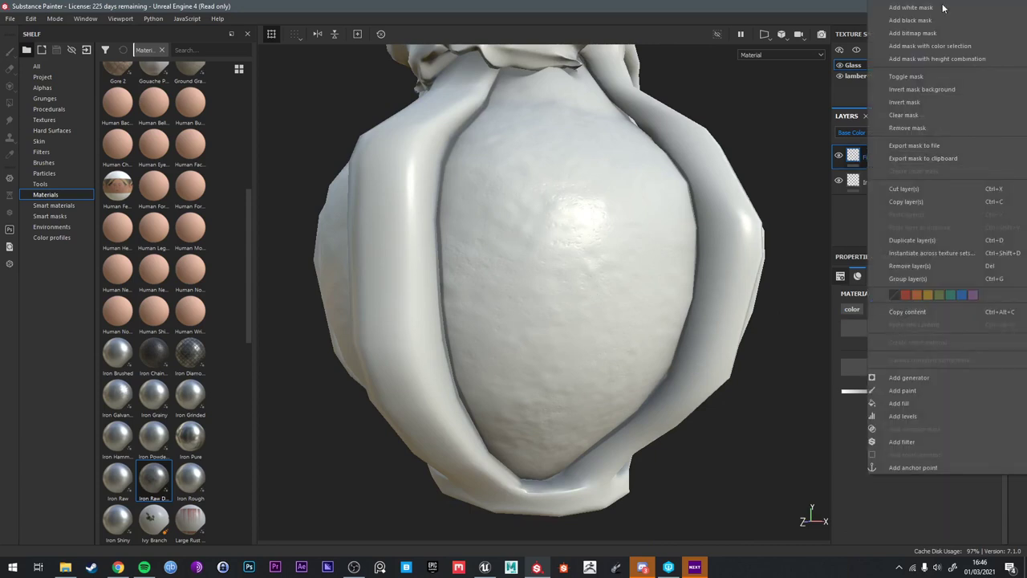
left_click(915, 7)
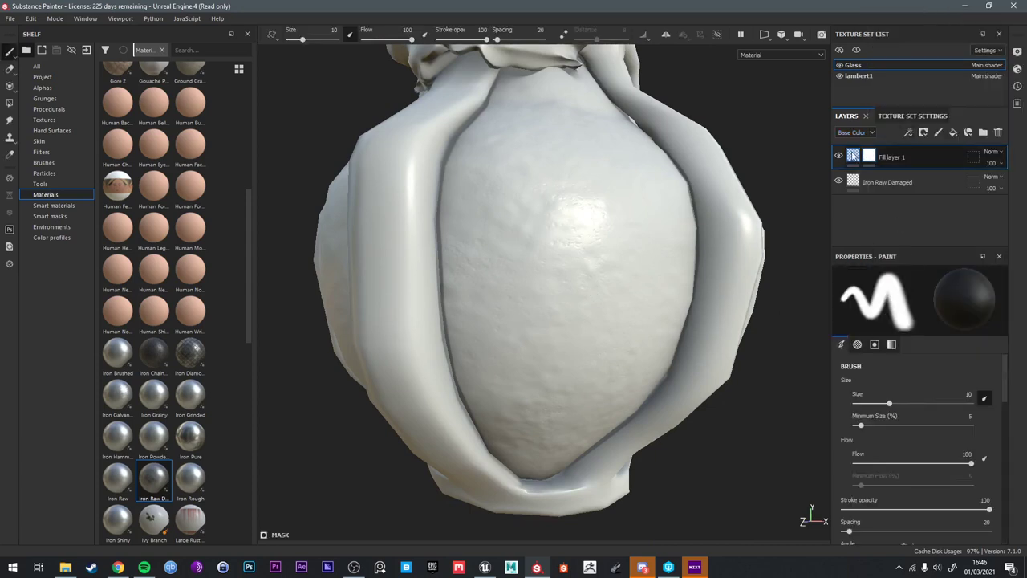
right_click(868, 156)
left_click(878, 370)
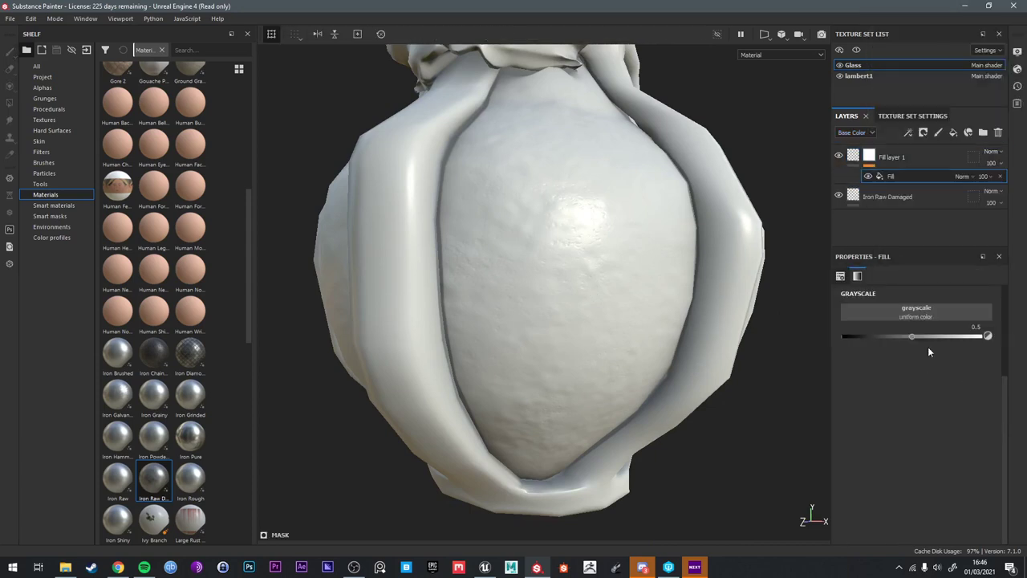
left_click(917, 312)
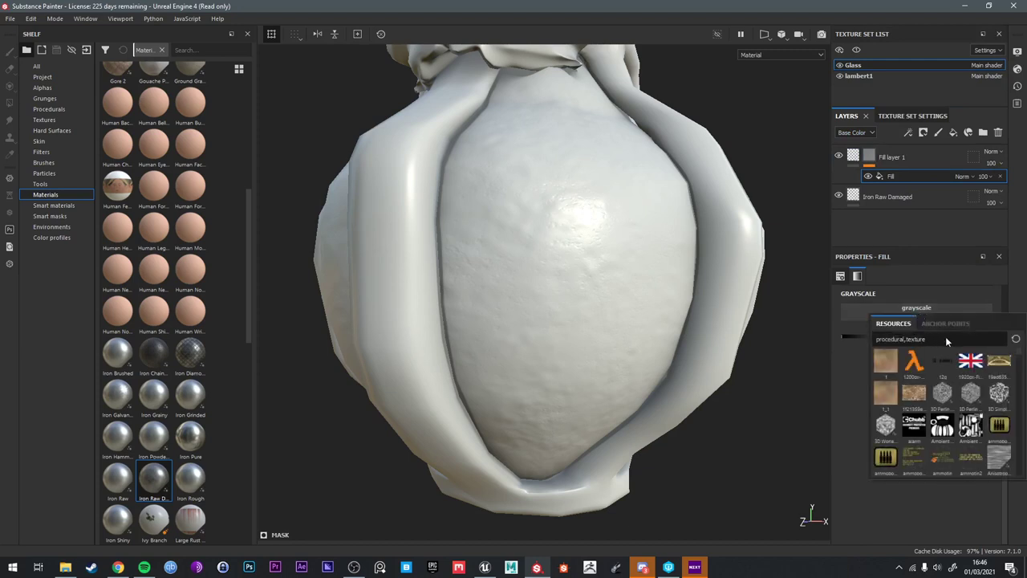
type("cells")
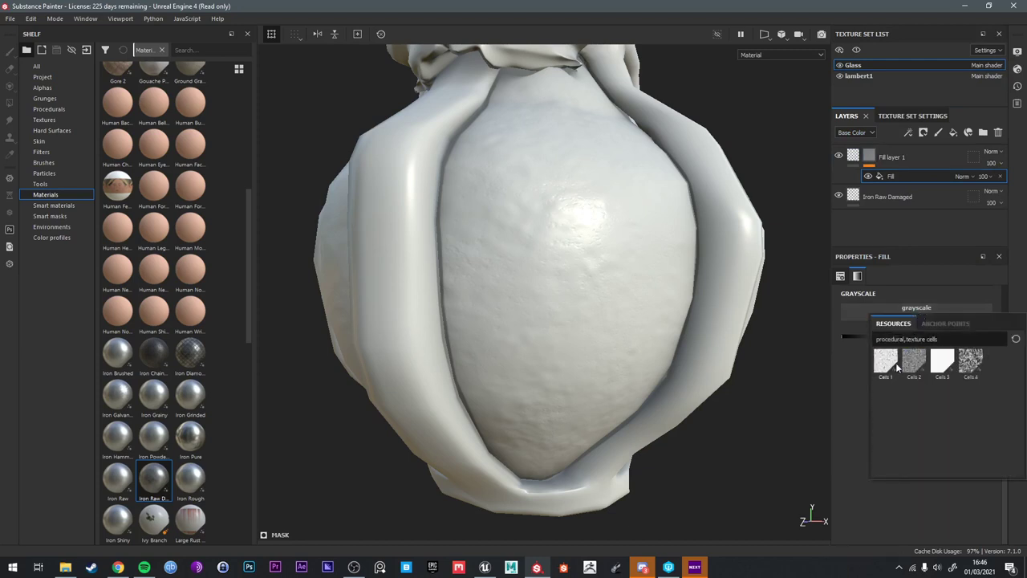
left_click(886, 363)
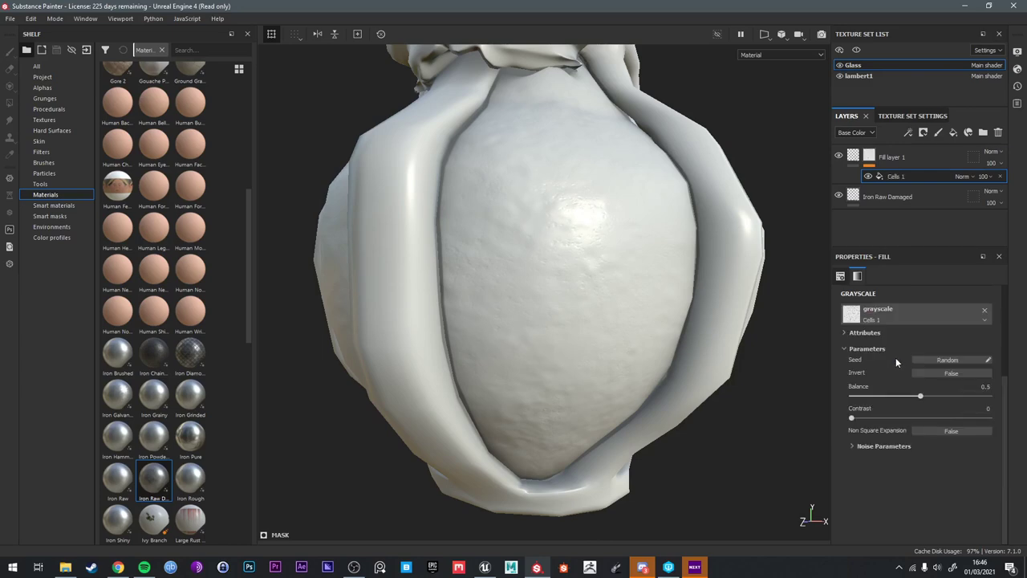
Preview the cell mask on the glass, set its noise disorder to 0.77, and return to the material view
left_click(869, 157, "alt")
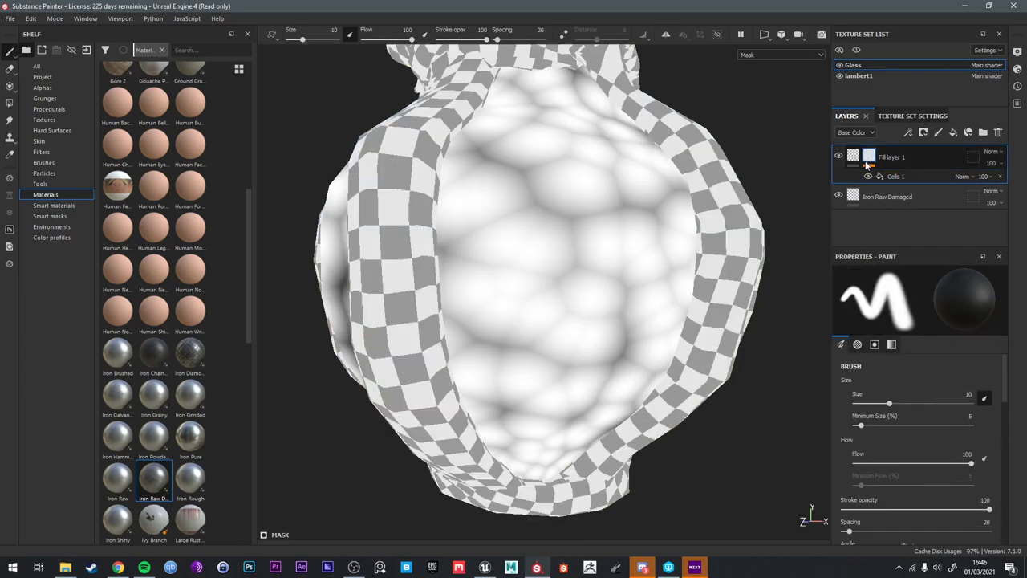
mouse_move(626, 173)
left_mouse_down("alt")
mouse_move(687, 230)
mouse_move(678, 266)
mouse_move(634, 254)
mouse_move(620, 268)
left_mouse_up("alt")
middle_click_drag(633, 268, 625, 279, "alt")
scroll(583, 342, "up", 4)
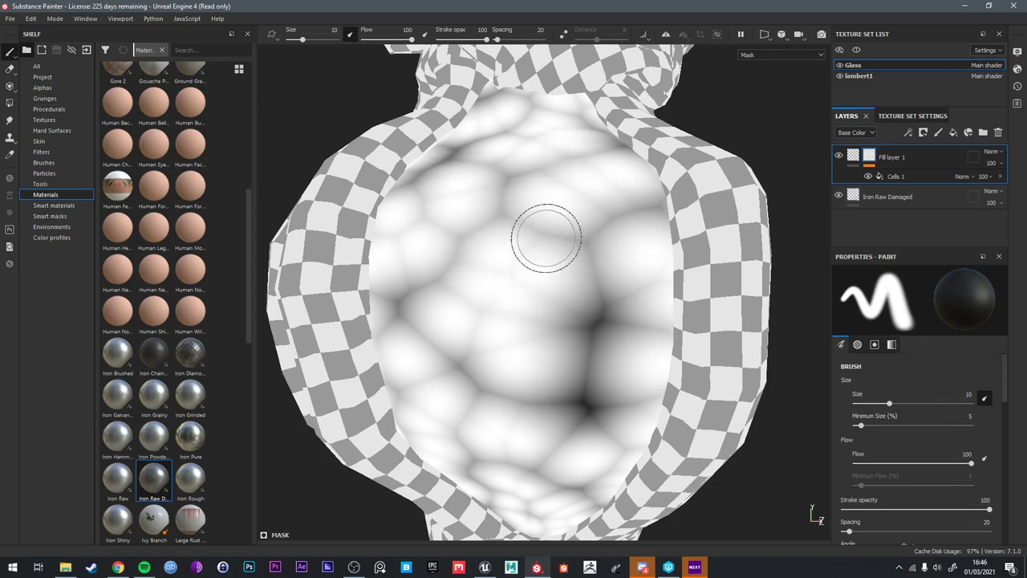
mouse_move(410, 246)
left_mouse_down("alt")
mouse_move(498, 273)
mouse_move(516, 222)
mouse_move(561, 337)
left_mouse_up("alt")
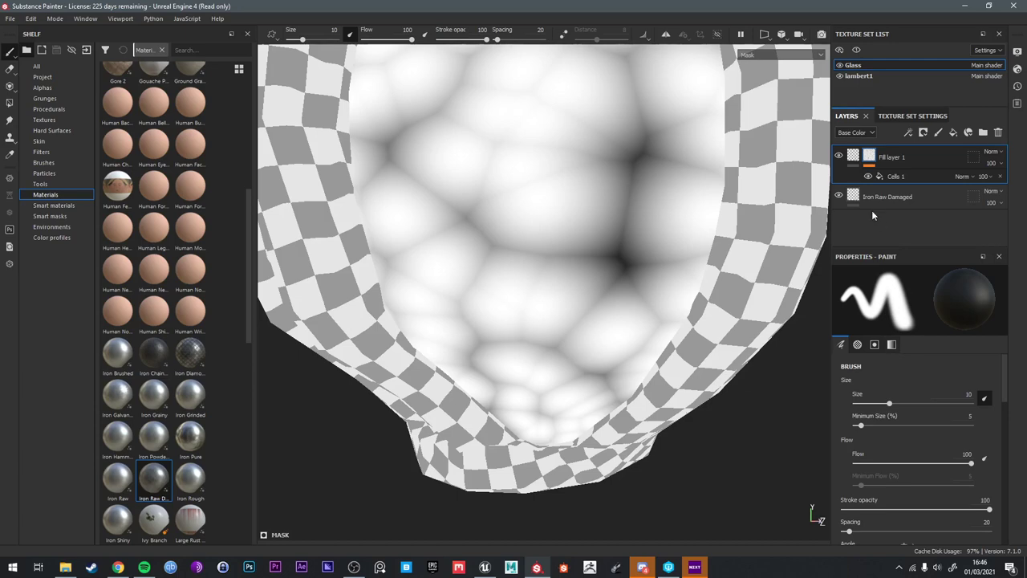
left_click(902, 177)
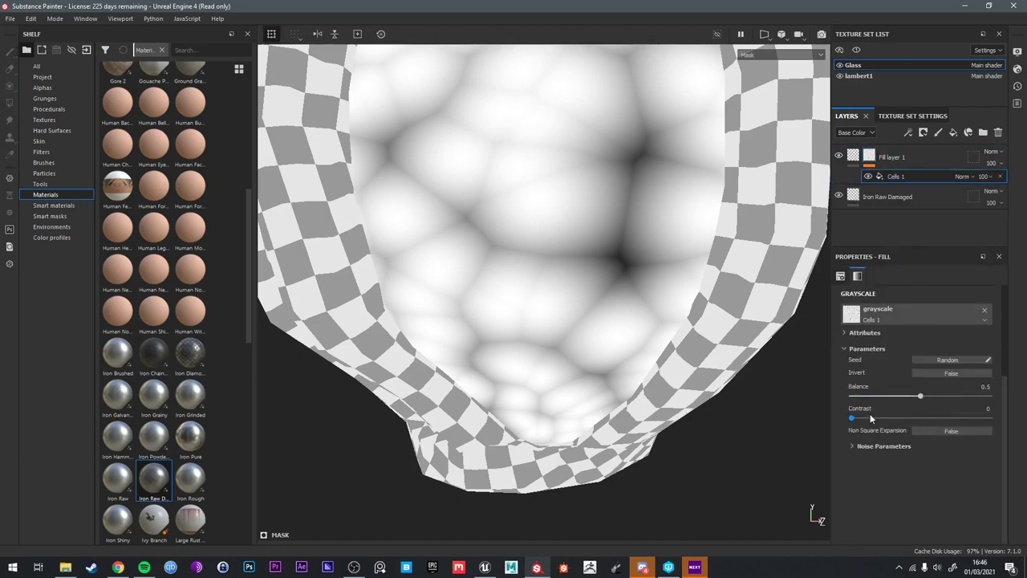
left_click(885, 447)
scroll(524, 319, "down", 3)
left_click_drag(778, 486, 783, 434, "alt")
left_click_drag(863, 489, 958, 488)
key("m")
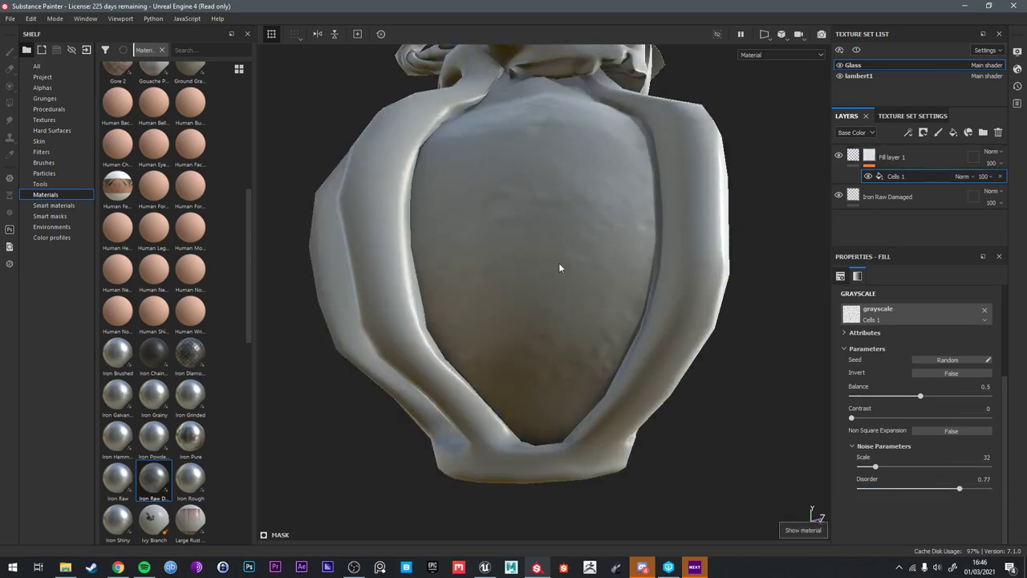
Set the height value of the cell-masked fill layer to -0.2
left_click_drag(579, 268, 715, 267, "alt")
left_click(867, 160)
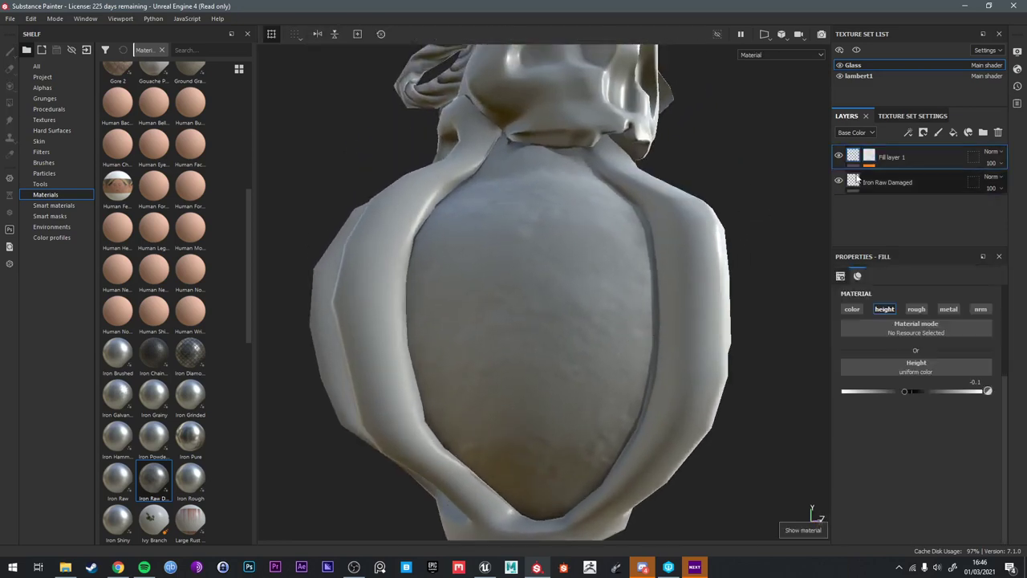
left_click_drag(903, 391, 867, 390)
left_click_drag(795, 386, 794, 364, "alt")
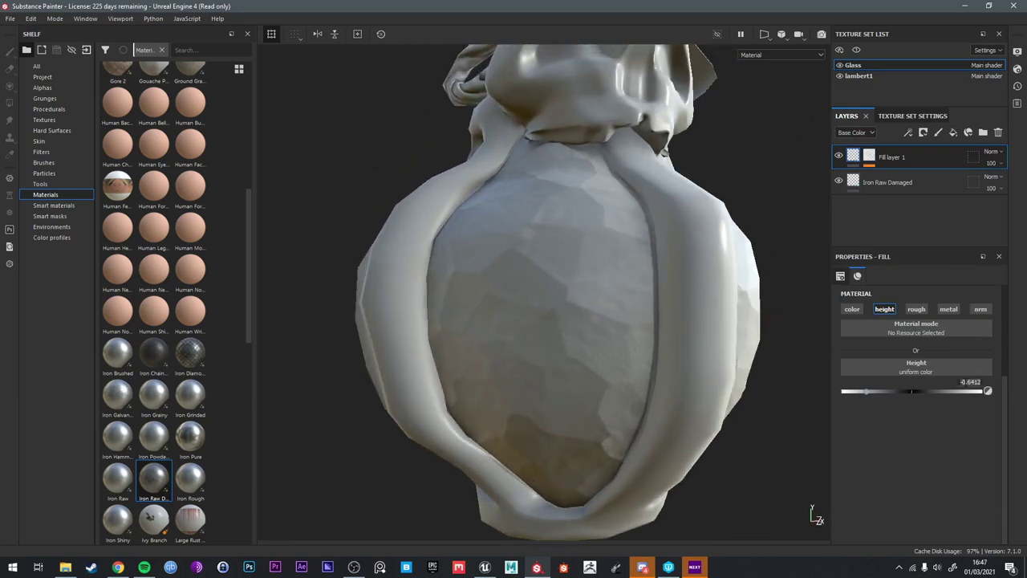
type(".2")
key("Return")
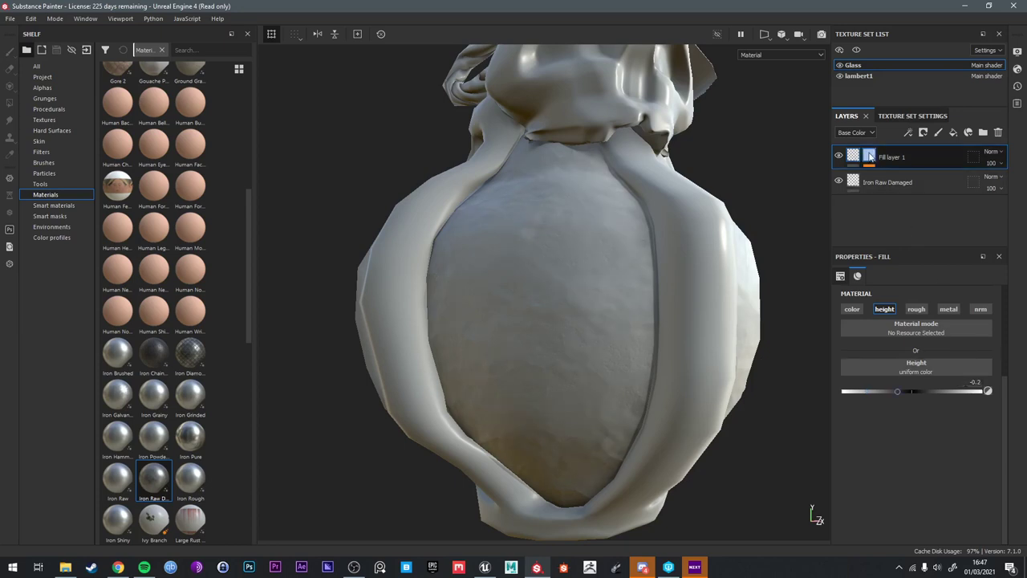
Set the noise scale of the Cells 1 fill in the top layer's mask to 90
left_click(869, 156)
right_click(888, 178)
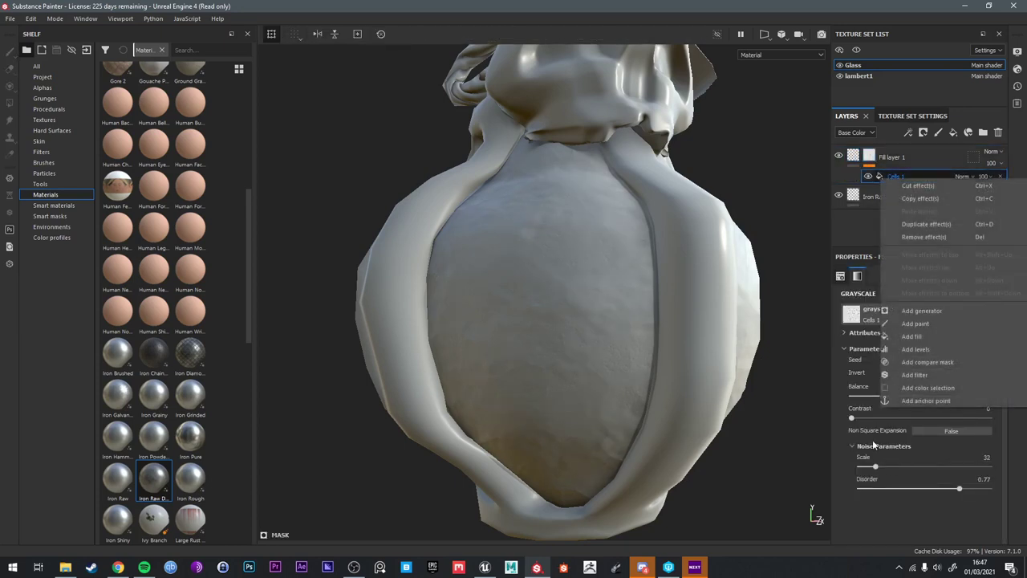
left_click_drag(876, 465, 905, 465)
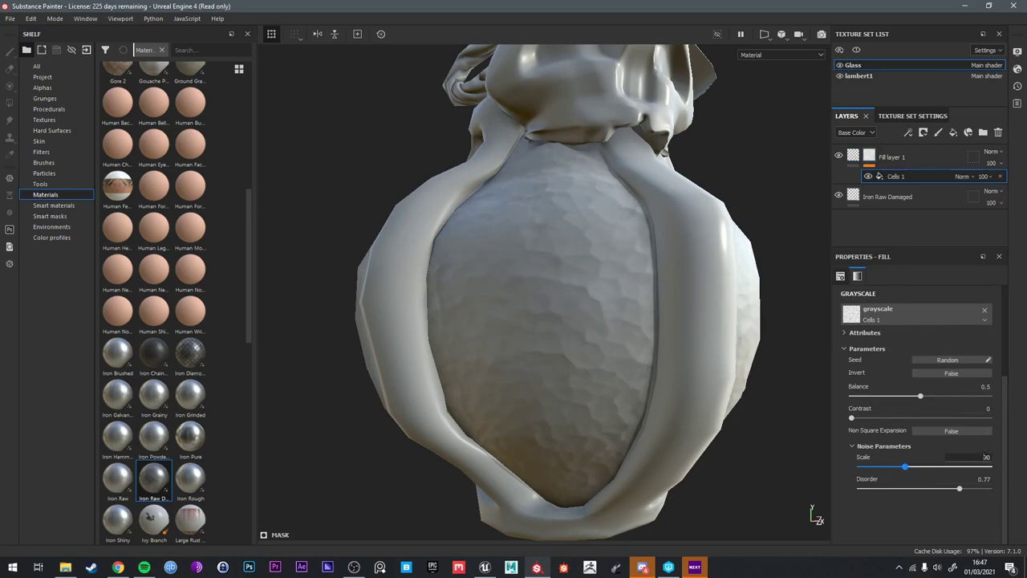
left_click_drag(586, 233, 915, 145, "alt")
Add a Levels effect above the Cells 1 mask fill, raise its low input point and slightly adjust its midtones
right_click(887, 175)
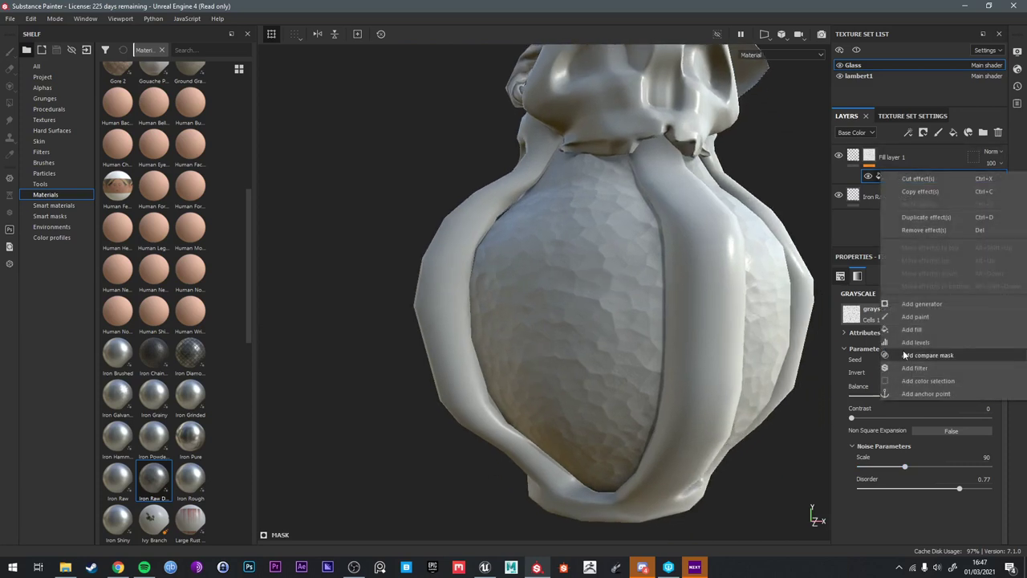
left_click(919, 331)
left_click_drag(801, 324, 999, 320, "alt")
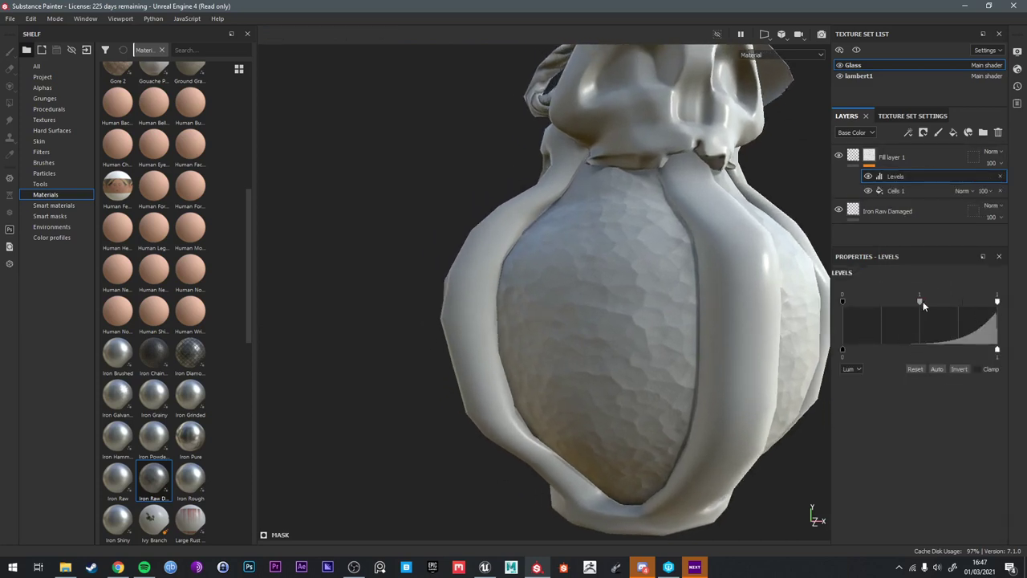
mouse_move(922, 301)
left_mouse_down()
mouse_move(966, 303)
mouse_move(917, 303)
left_mouse_up()
left_click_drag(844, 299, 866, 301)
left_click_drag(931, 304, 927, 301)
Set the height value of the cell-masked Fill layer 1 to -0.1 and check the glass under rotated lighting
left_click(968, 158)
left_click(844, 158)
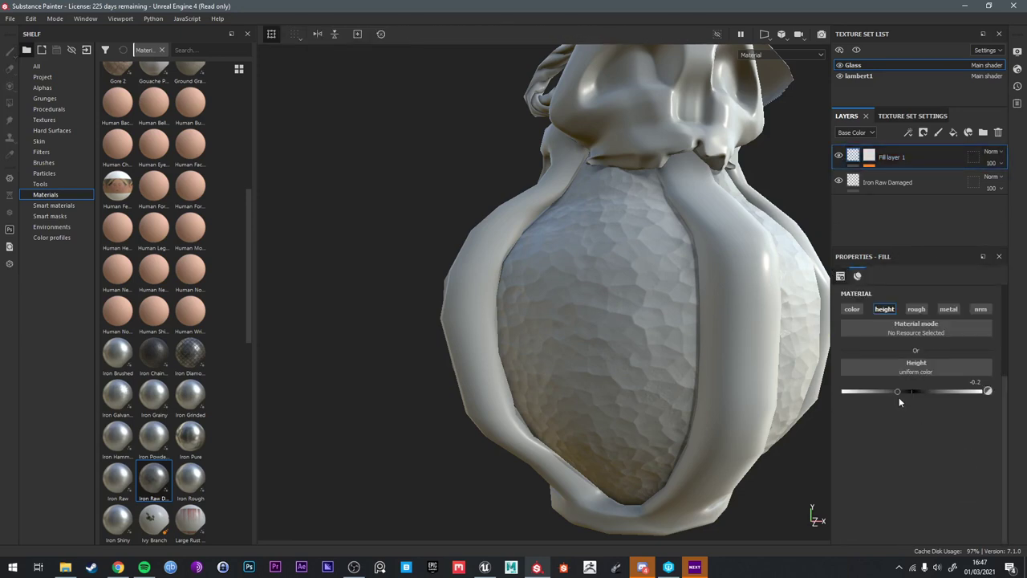
left_click_drag(899, 394, 903, 390)
left_click(970, 382)
key("Return")
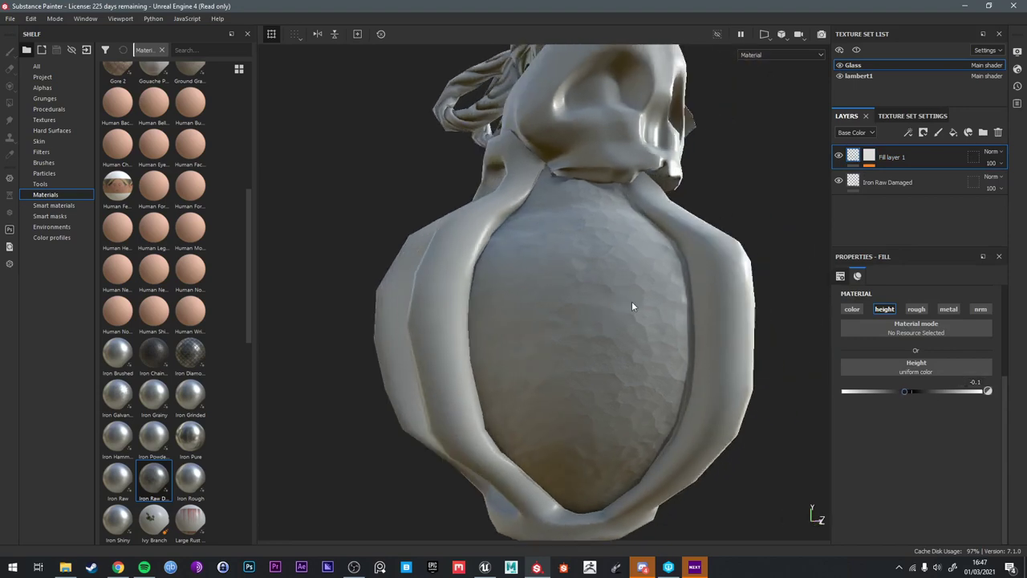
mouse_move(631, 301)
right_mouse_down("shift")
mouse_move(651, 294)
mouse_move(628, 306)
right_mouse_up("shift")
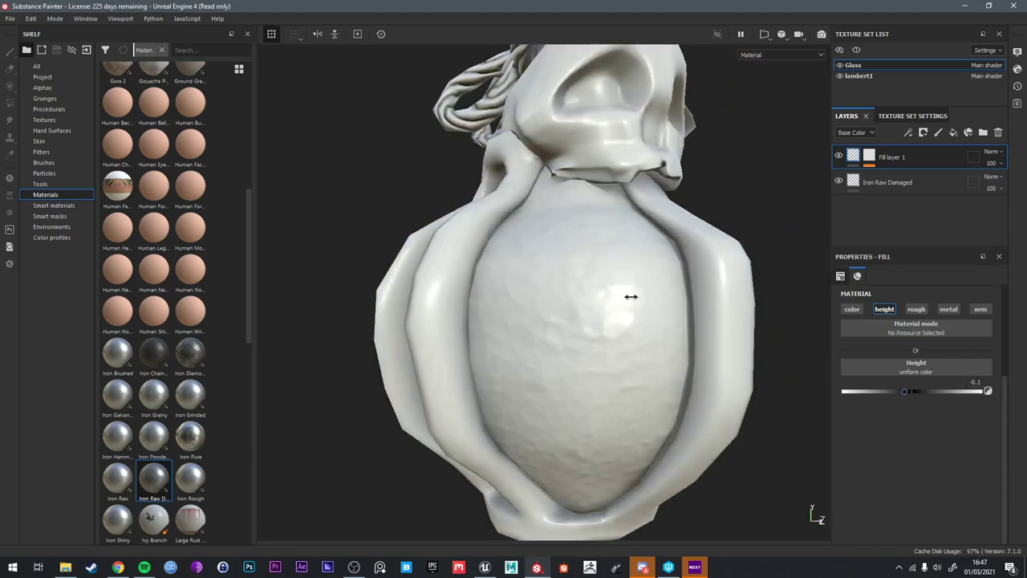
left_click(628, 305)
mouse_move(628, 309)
left_mouse_down("alt")
mouse_move(658, 296)
mouse_move(676, 219)
mouse_move(649, 222)
mouse_move(626, 309)
left_mouse_up("alt")
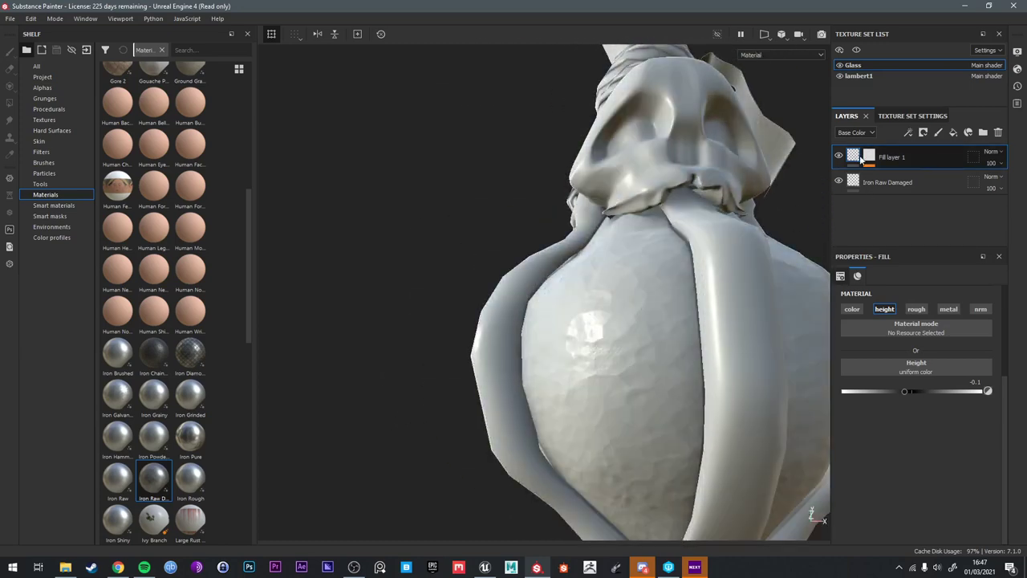
Switch the layer stack to the Height channel and set Fill layer 1's opacity to 72
left_click(856, 133)
left_click(853, 151)
left_click(1000, 164)
left_click_drag(997, 186, 1009, 187)
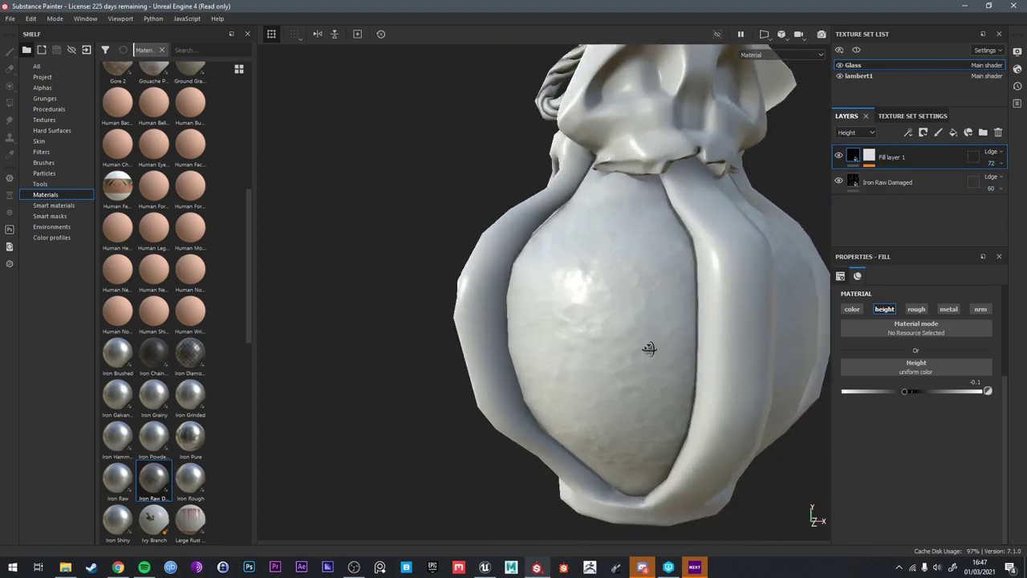
Inspect the glass surface from several sides and set Fill layer 1's height opacity to 80
right_click_drag(651, 349, 671, 342, "shift")
left_click_drag(672, 341, 630, 309, "alt")
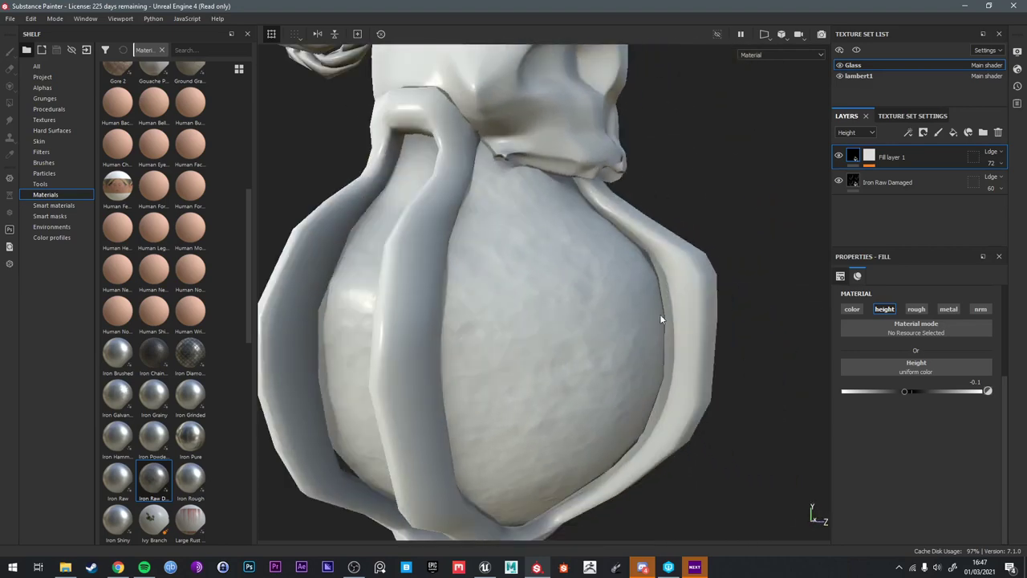
right_click_drag(631, 313, 632, 312, "shift")
left_click_drag(676, 312, 601, 294, "alt")
right_click_drag(601, 293, 615, 288, "shift")
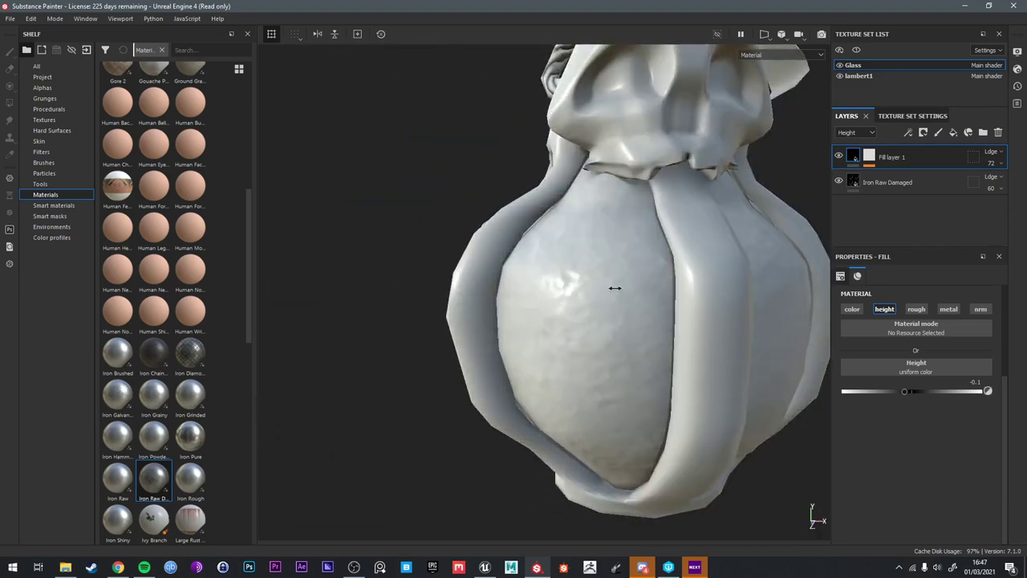
left_click_drag(615, 288, 565, 256, "alt")
middle_click_drag(564, 255, 506, 280, "alt")
left_click(1001, 164)
left_click_drag(1011, 182, 1023, 182)
left_click(1002, 164)
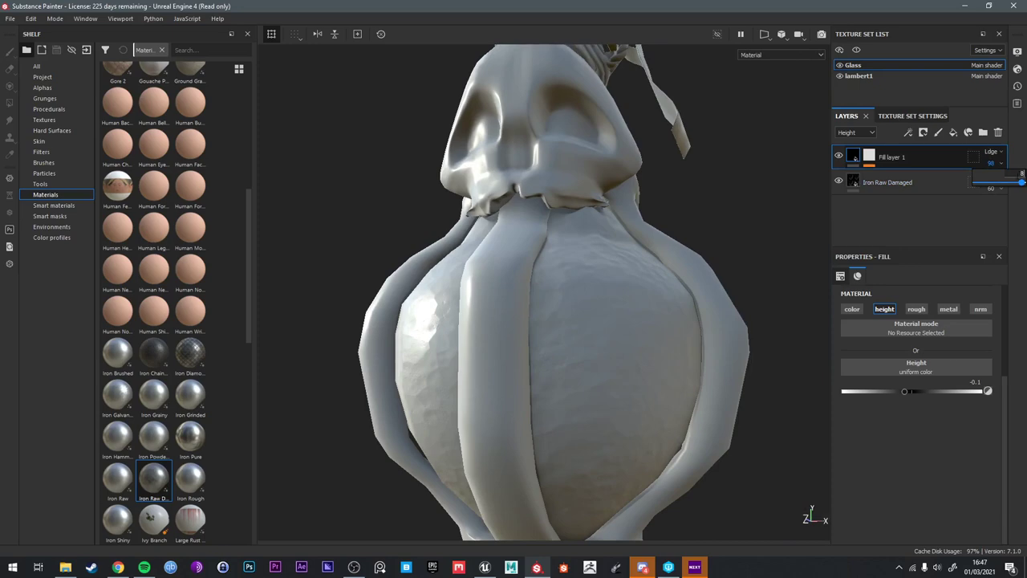
left_click_drag(552, 332, 613, 343, "alt")
right_click_drag(379, 282, 401, 284, "alt")
left_click_drag(401, 285, 513, 282, "alt")
Add a new fill layer on top that affects only the roughness channel
left_click(953, 132)
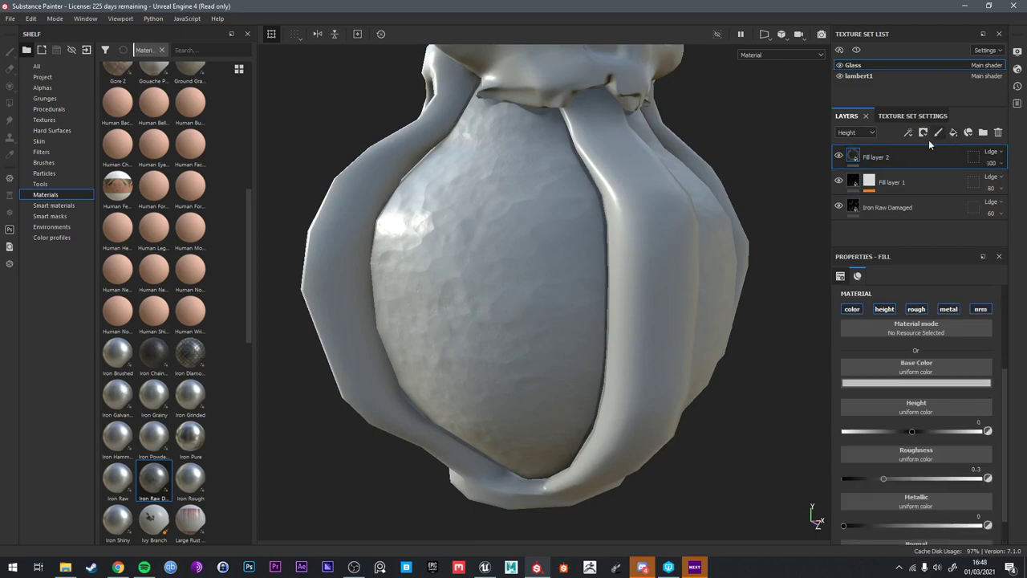
left_click(855, 310)
left_click(885, 310)
left_click(956, 310)
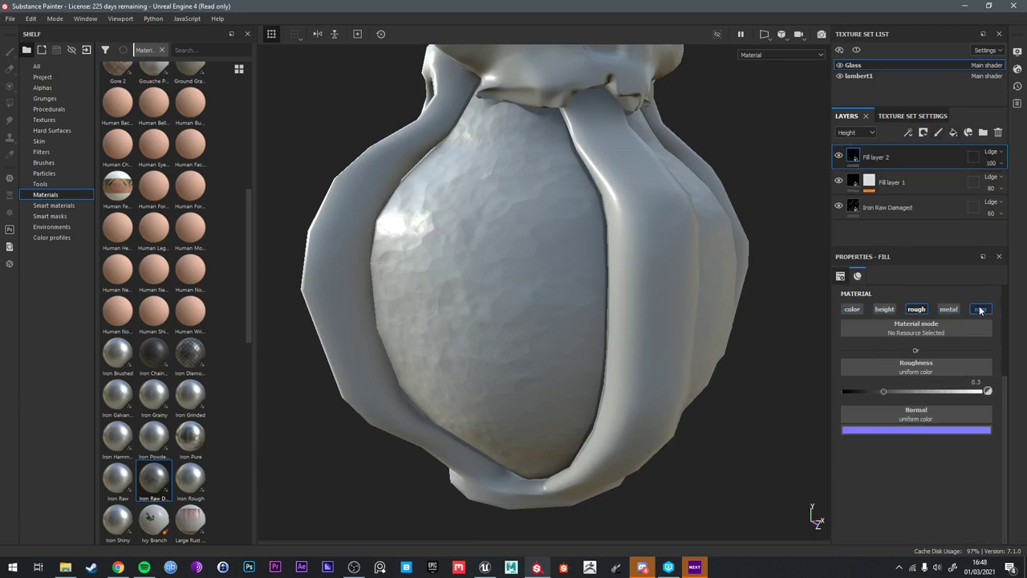
left_click(980, 310)
Set the roughness of Fill layer 2 to 0.1
left_click_drag(646, 258, 634, 215, "alt")
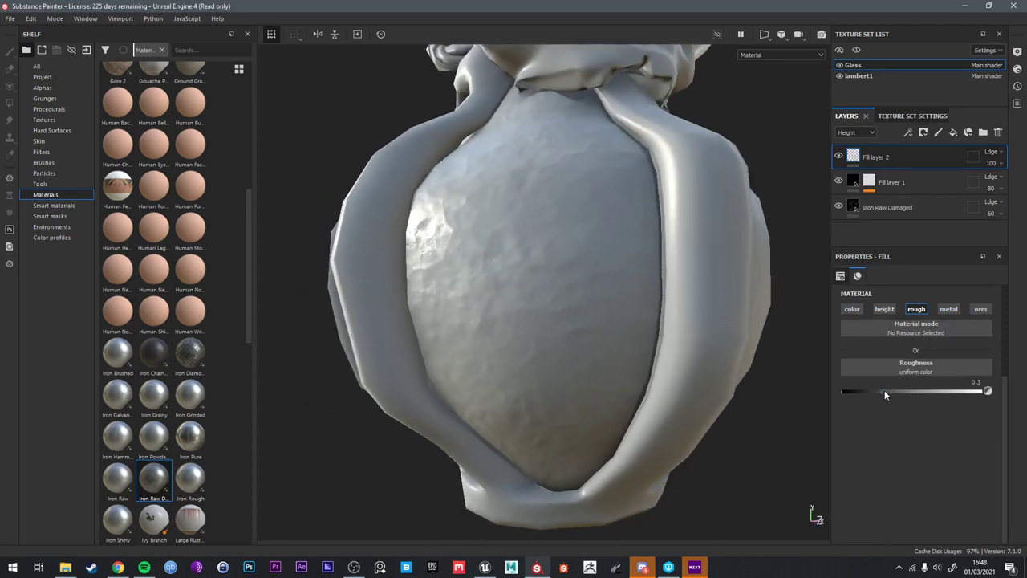
left_click_drag(883, 391, 857, 390)
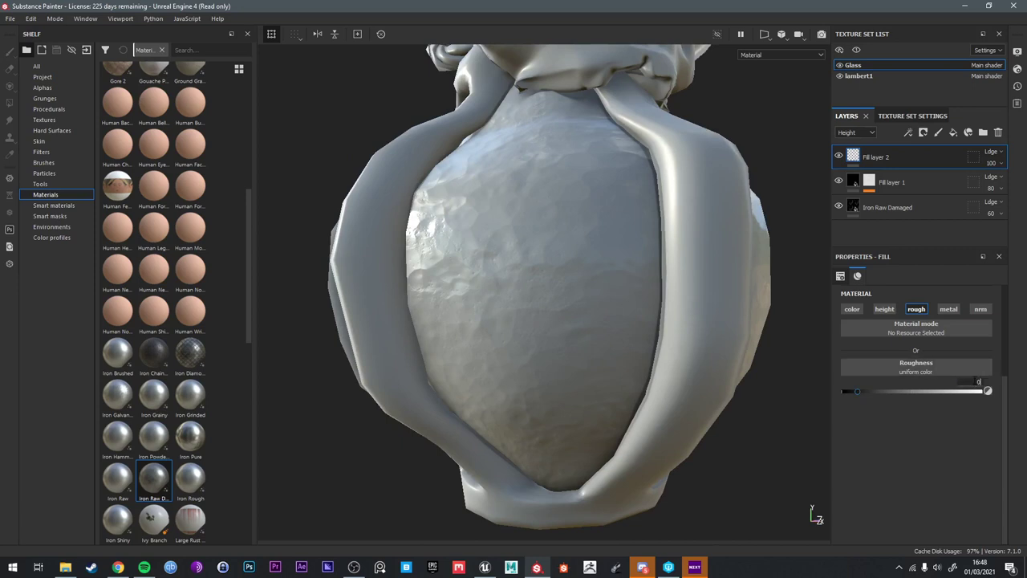
left_click_drag(635, 332, 642, 265, "alt")
right_click(877, 157)
left_click(856, 151)
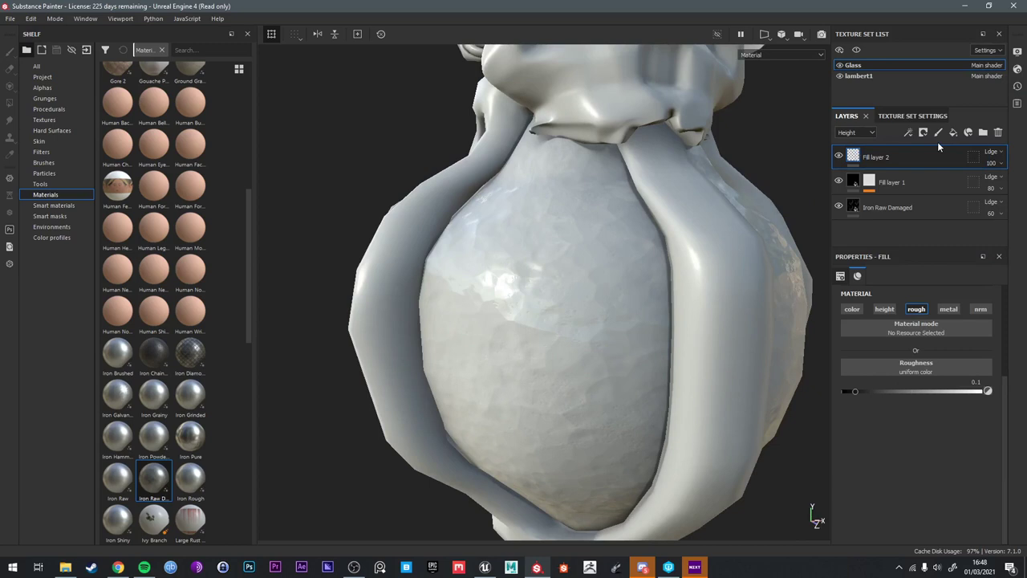
Add a fill effect to the content of Fill layer 2 and limit it to the roughness channel
right_click(868, 156)
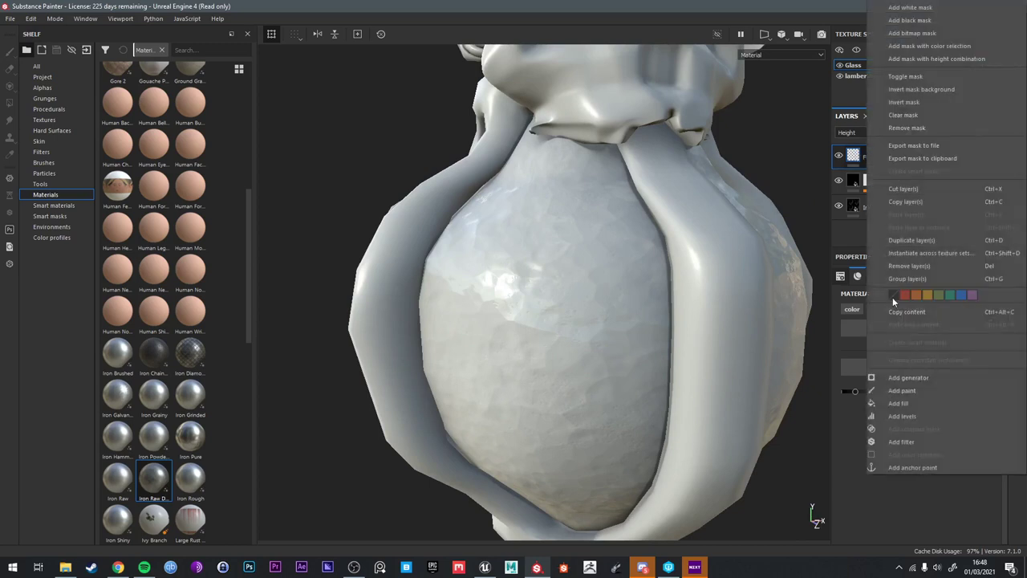
left_click(916, 401)
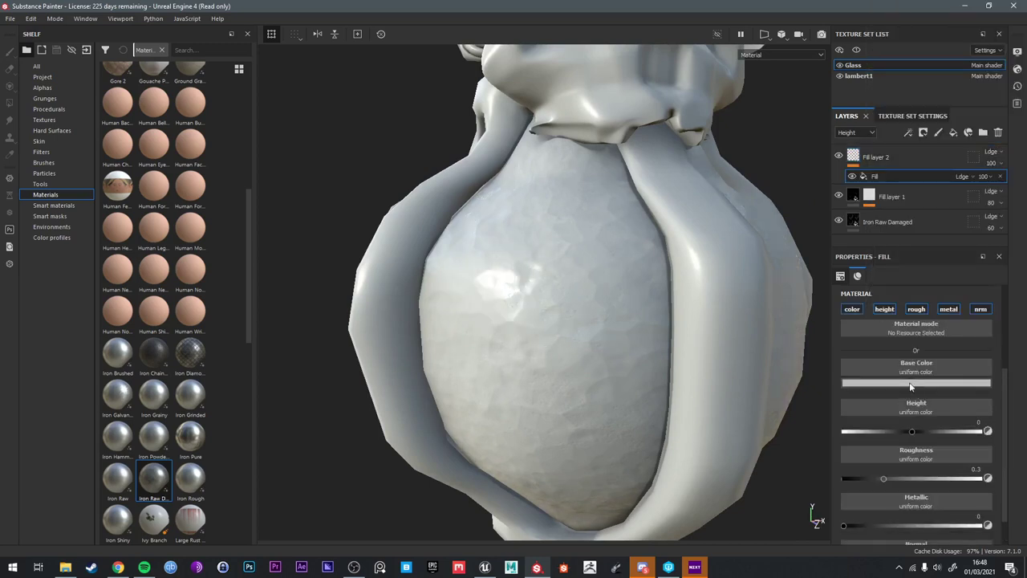
left_click(853, 312)
left_click(885, 311)
left_click(948, 311)
left_click(979, 311)
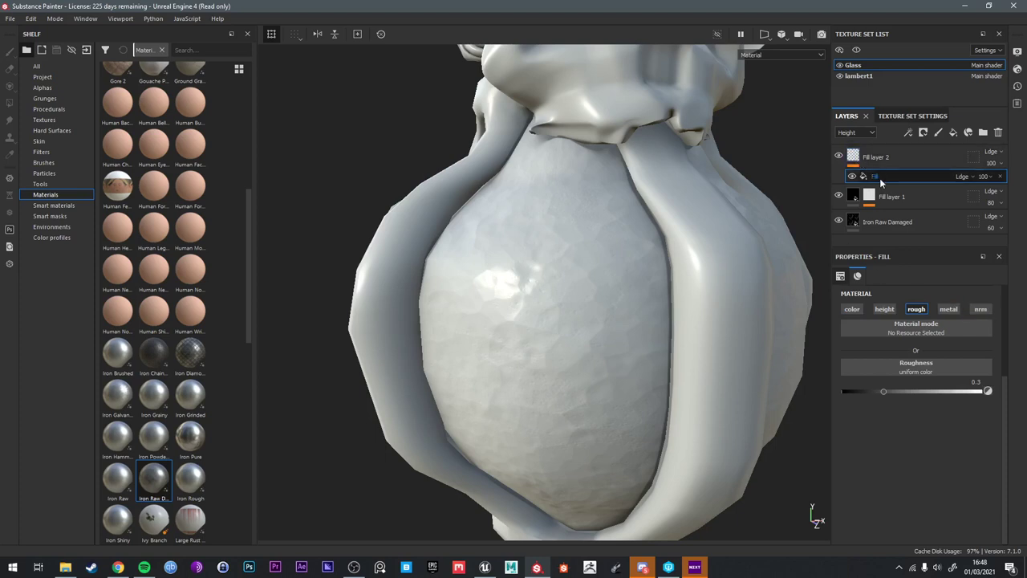
Search the whole shelf for "wipe" and assign Grunge Wipe Smudgy Soft to the fill effect's roughness
mouse_move(128, 118)
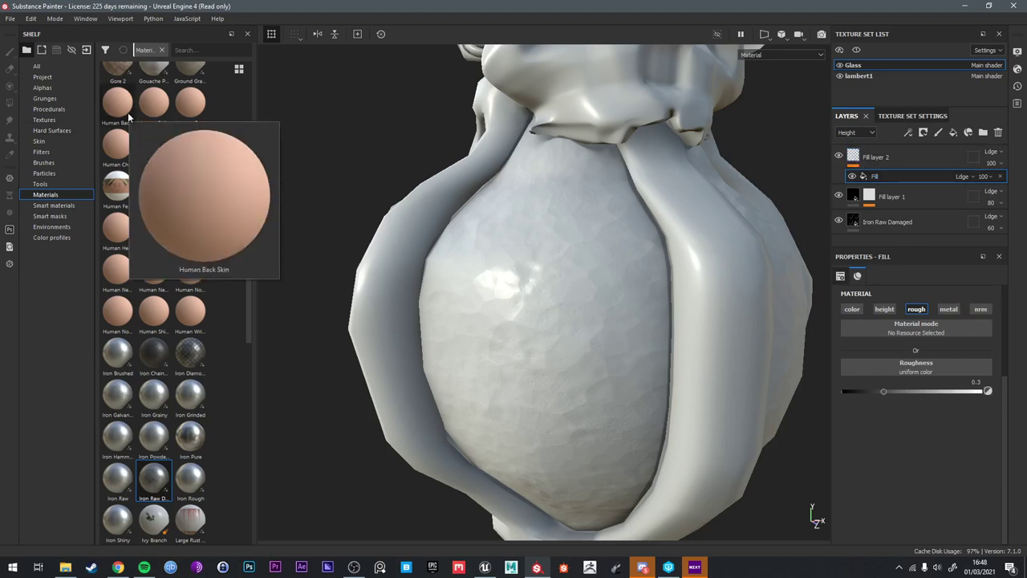
left_click(184, 50)
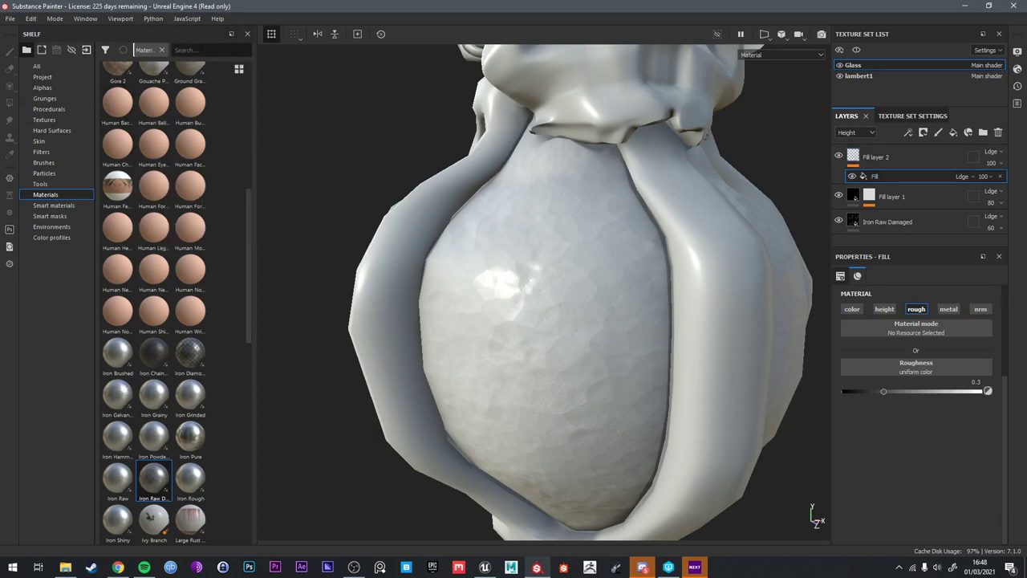
type("wipe")
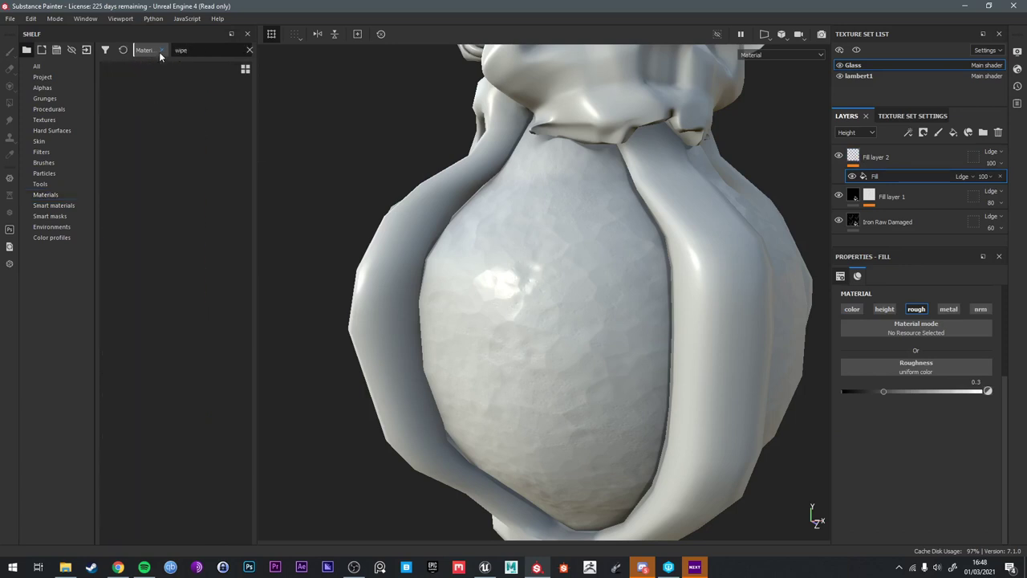
left_click(163, 50)
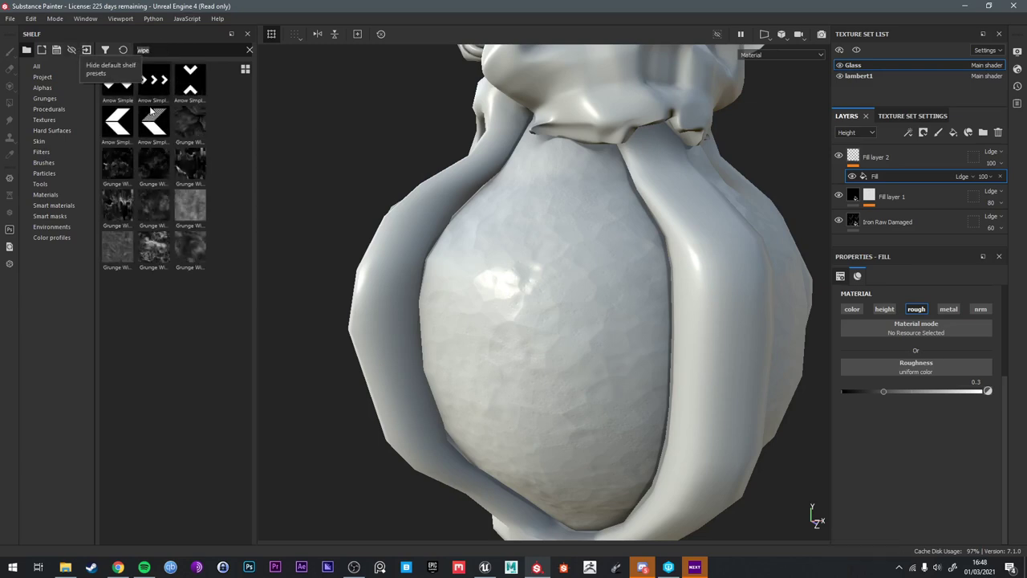
mouse_move(183, 239)
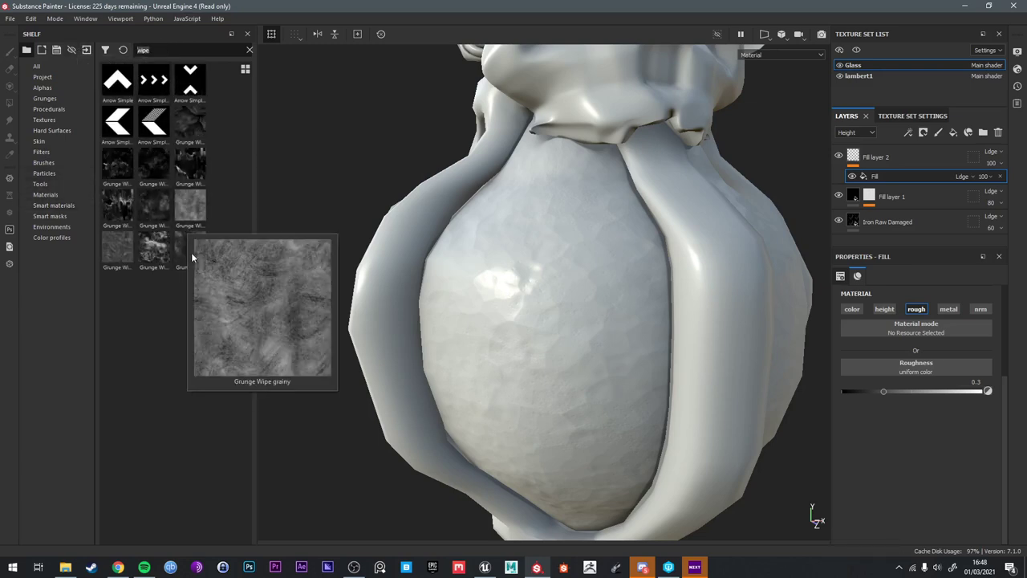
mouse_move(152, 255)
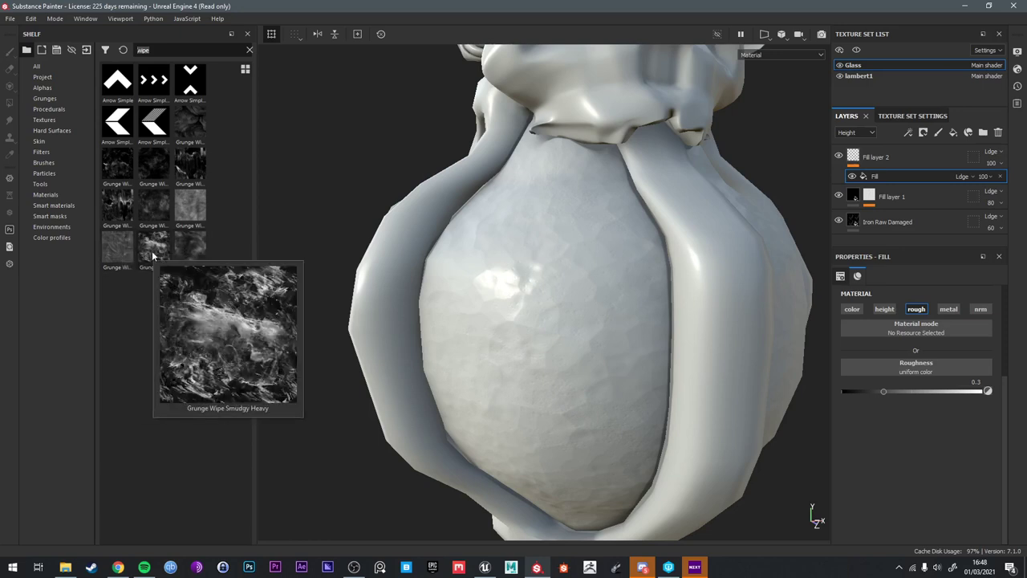
mouse_move(190, 254)
left_mouse_down()
mouse_move(886, 343)
mouse_move(929, 387)
mouse_move(923, 371)
left_mouse_up()
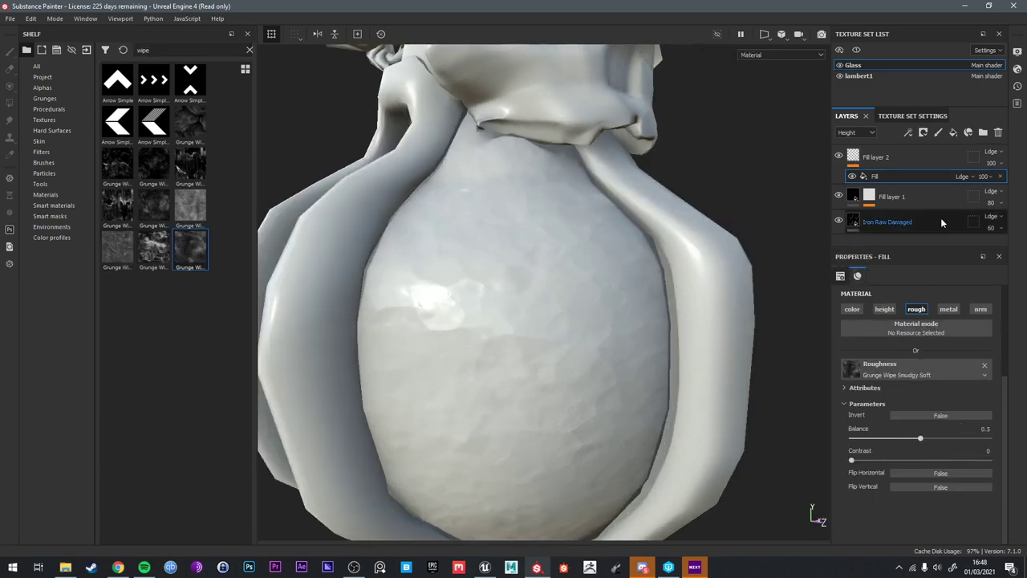
Try the Linear dodge (Add) and Multiply blend modes on the grunge fill effect in the Height channel
left_click(964, 177)
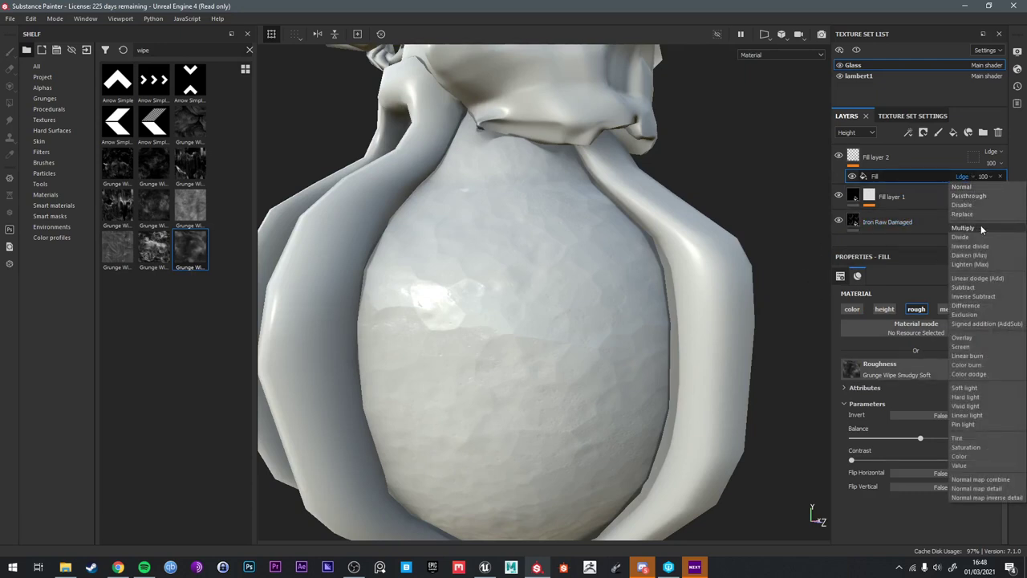
left_click(973, 280)
left_click_drag(729, 314, 896, 251, "alt")
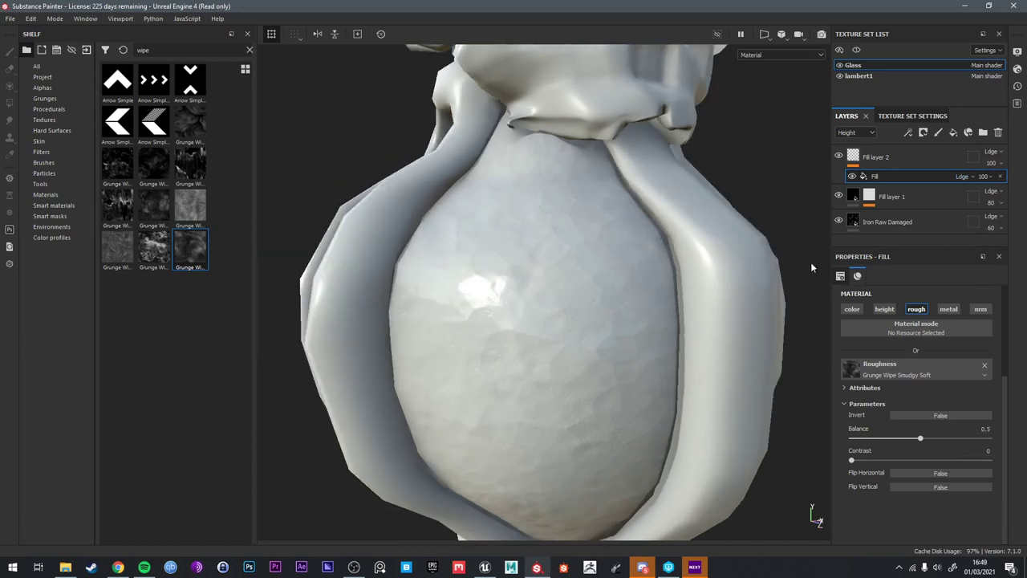
left_click(966, 179)
left_click(981, 227)
left_click_drag(727, 261, 787, 240, "alt")
Display only the Roughness channel of the model in the viewport
left_click(766, 57)
left_click(773, 98)
left_click_drag(647, 167, 664, 184, "alt")
Try an opacity of 49 on the grunge fill effect in the Height channel and restore it to 100
left_click(972, 178)
left_click(991, 178)
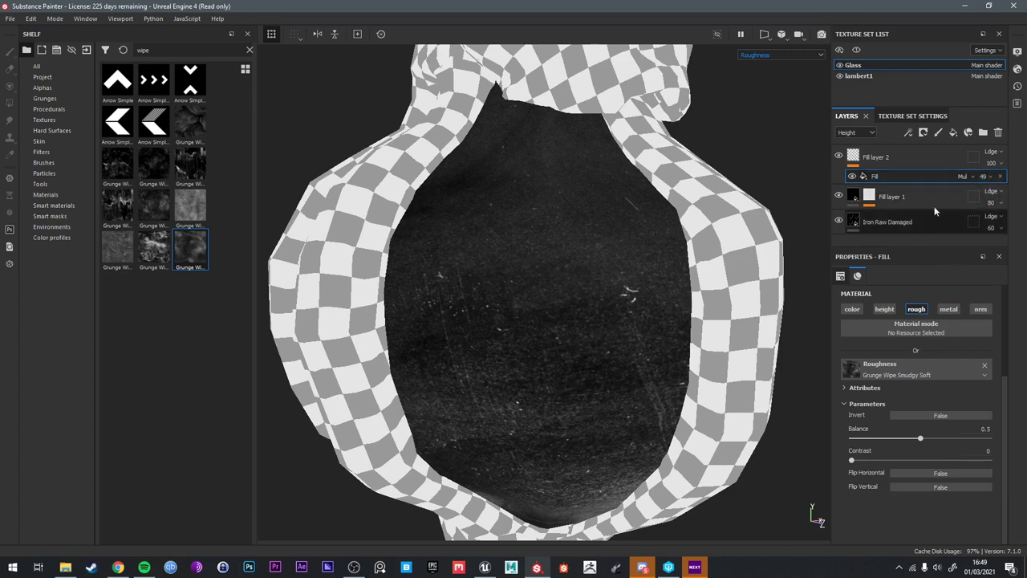
left_click(856, 132)
left_click(980, 177)
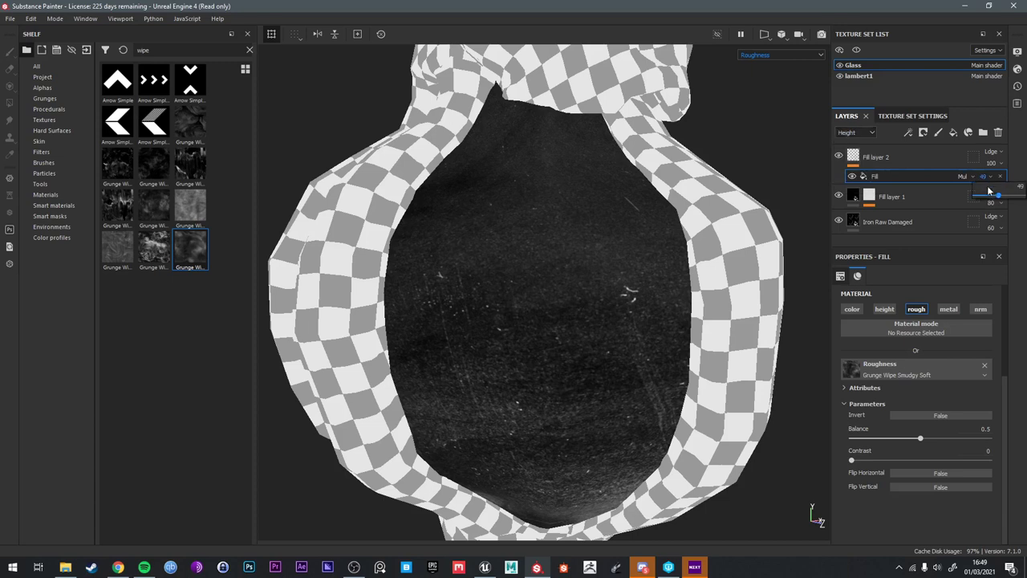
left_click_drag(992, 195, 1023, 195)
Switch the layer stack to the Roughness channel and set the grunge fill effect to Multiply at 25 opacity
left_click(867, 133)
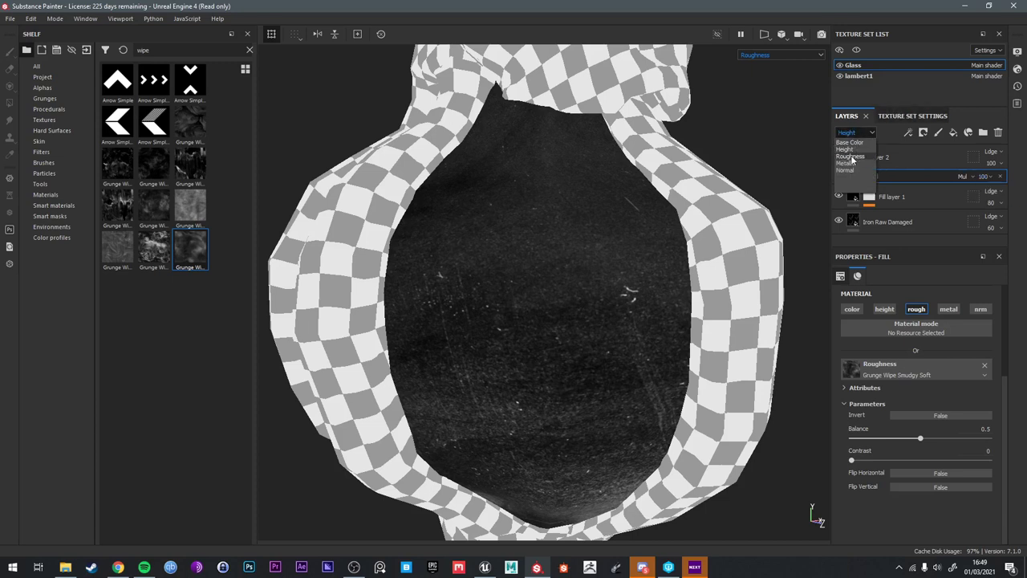
left_click(852, 160)
left_click(971, 178)
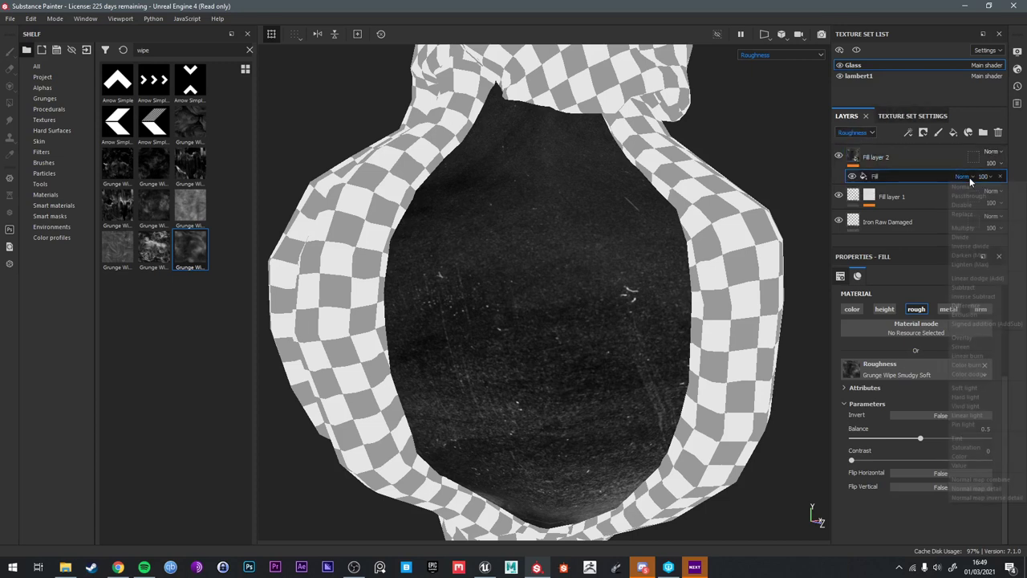
left_click(979, 229)
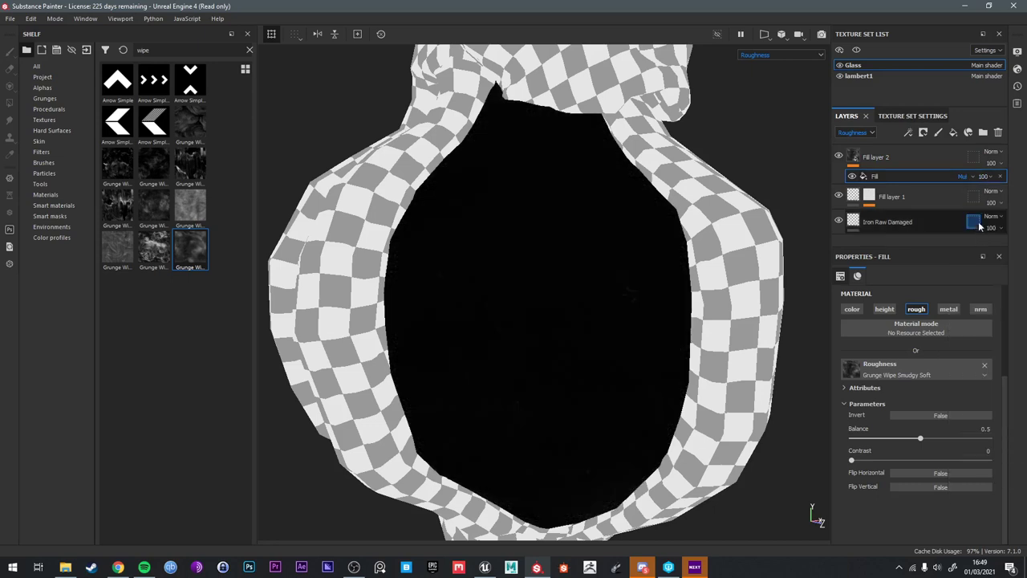
left_click(983, 176)
left_click_drag(1001, 197, 980, 198)
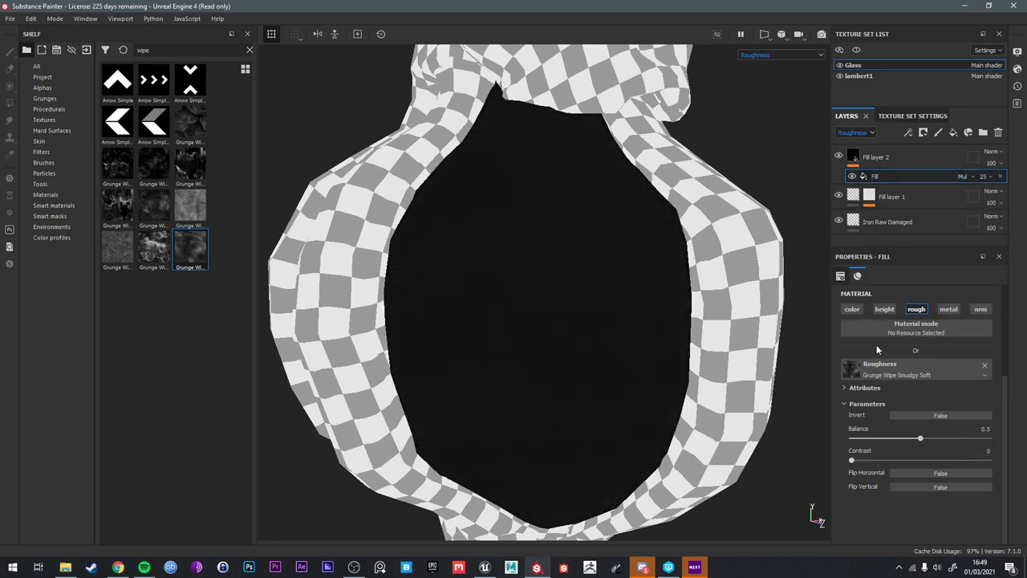
Try the grunge fill effect on Fill layer 2 at 100 opacity with a Levels effect above it
scroll(862, 298, "up", 3)
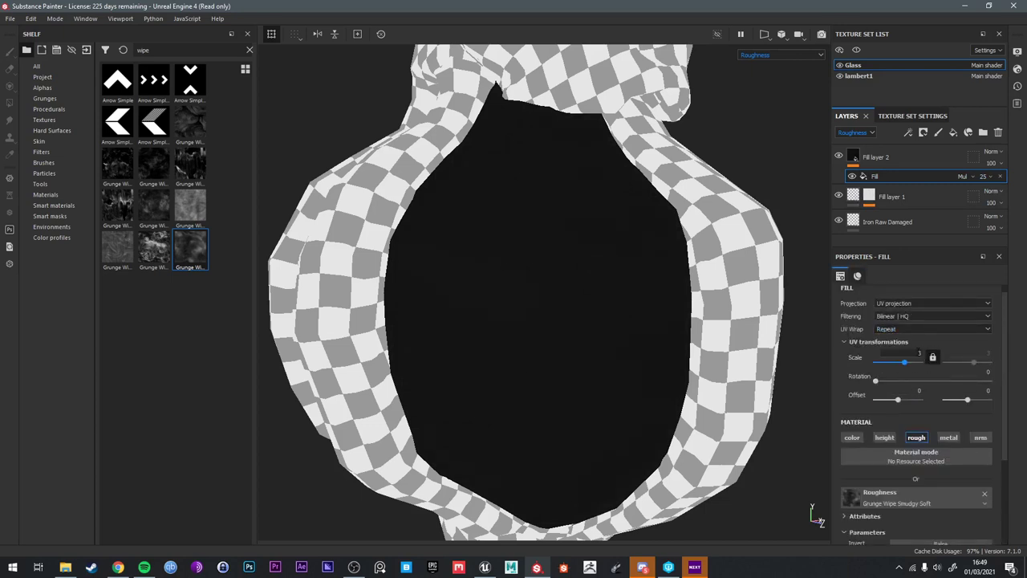
left_click(982, 176)
left_click_drag(987, 195, 1025, 197)
right_click(915, 175)
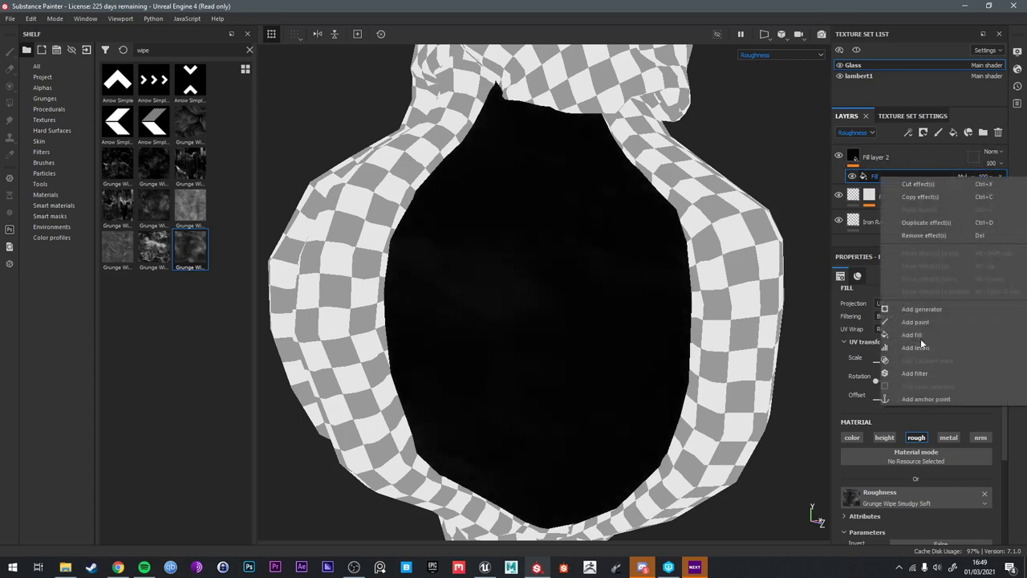
left_click(915, 347)
left_click_drag(998, 315, 983, 318)
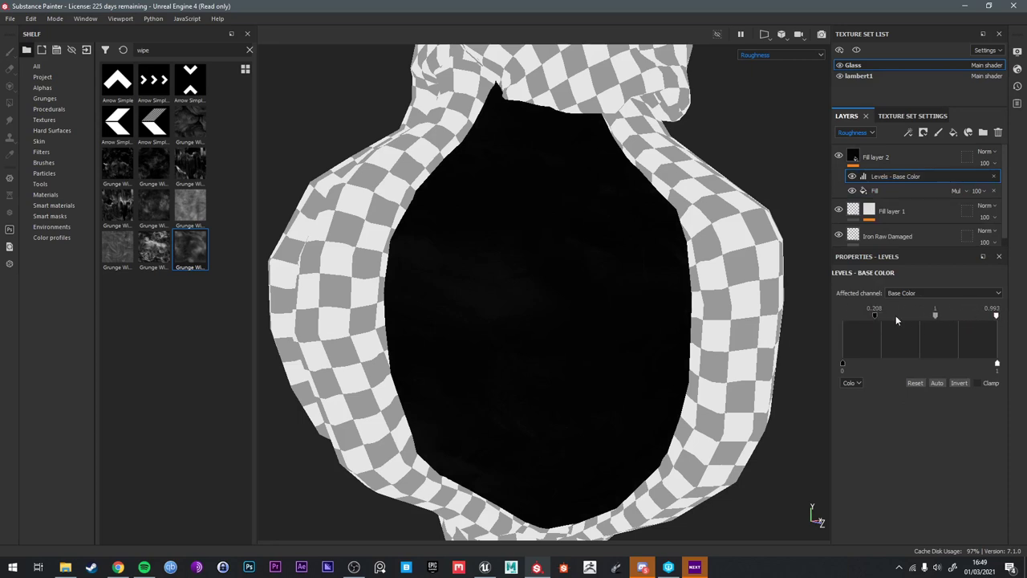
left_click(993, 177)
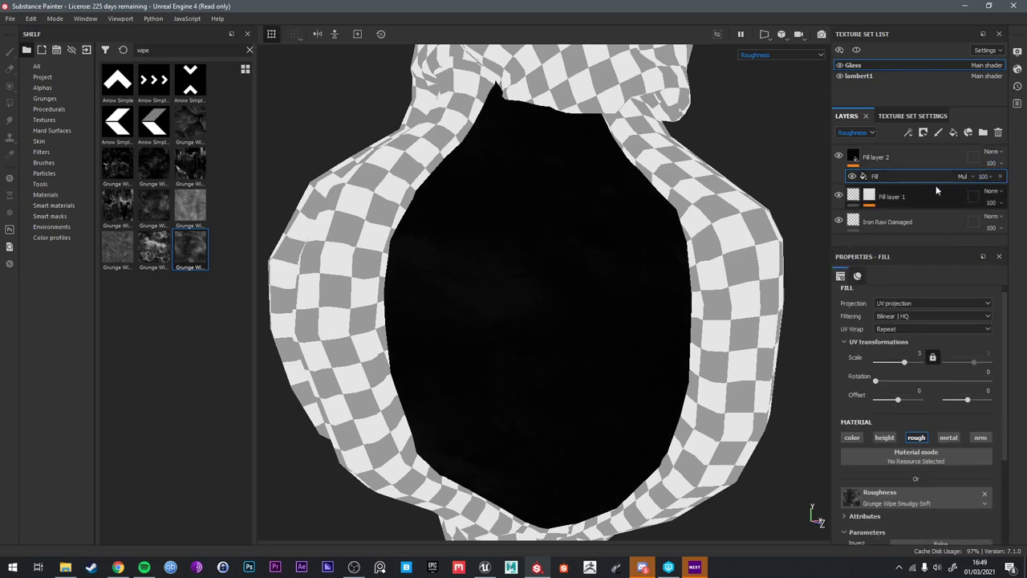
Remove the grunge fill effect from Fill layer 2, and switch the layer stack to Base Color and the viewport to Material
right_click(915, 175)
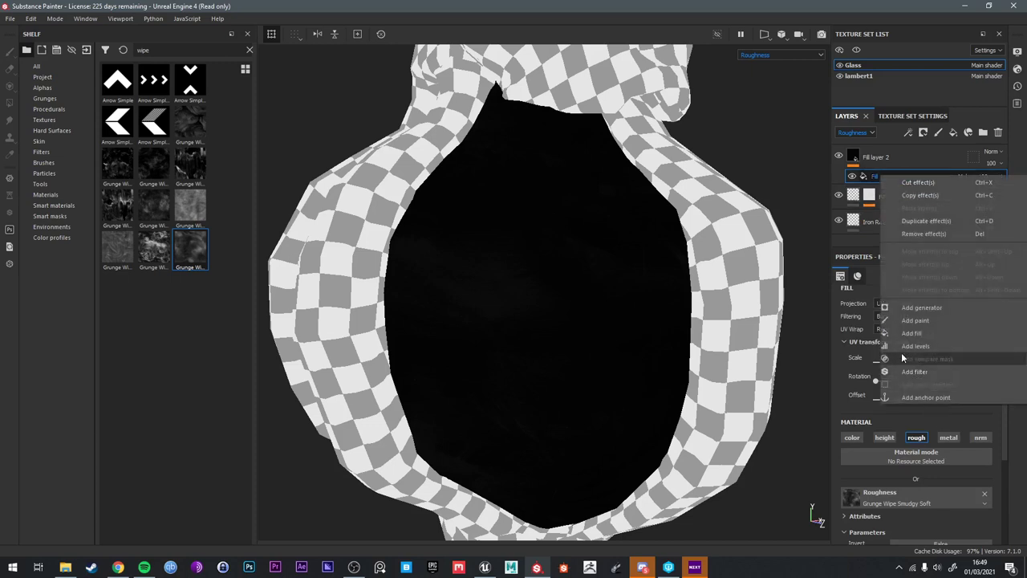
left_click(918, 233)
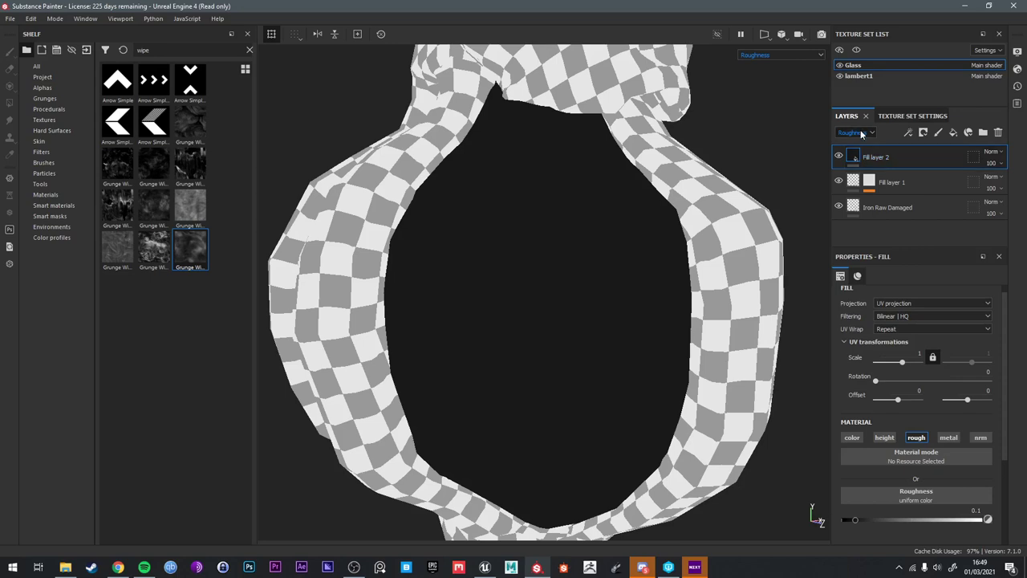
left_click(860, 133)
left_click(862, 142)
left_click(752, 55)
left_click(757, 71)
mouse_move(665, 208)
left_mouse_down("alt")
mouse_move(566, 178)
mouse_move(610, 221)
left_mouse_up("alt")
Add a fill layer on top that affects only the roughness channel and set its roughness to 0.4
left_click(953, 132)
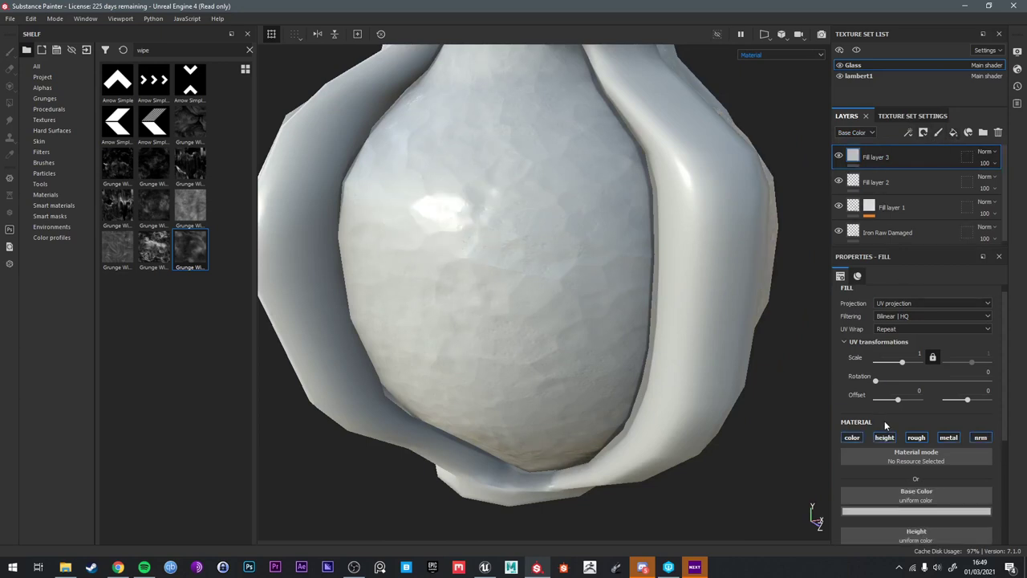
left_click(852, 437)
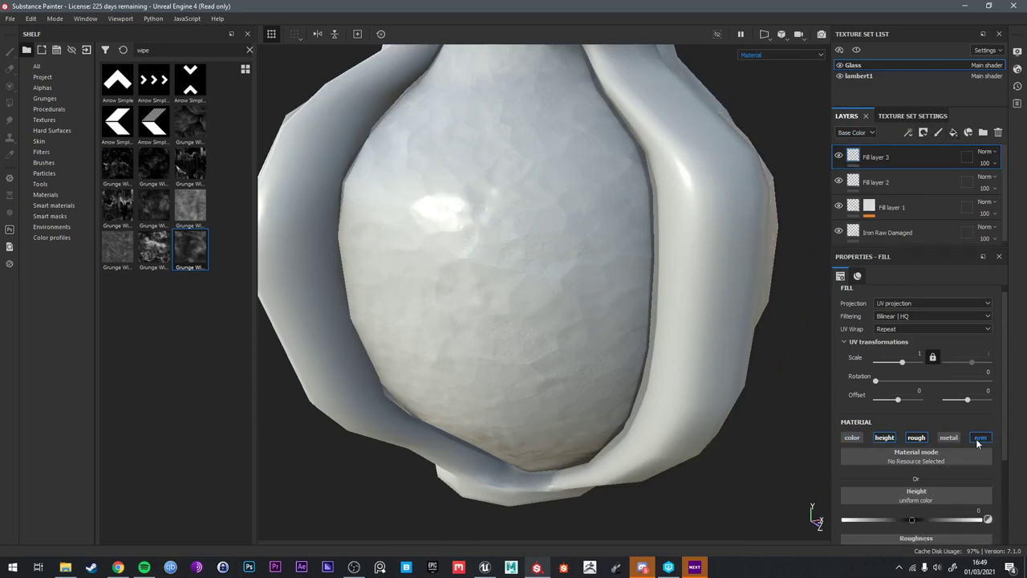
left_click(884, 438)
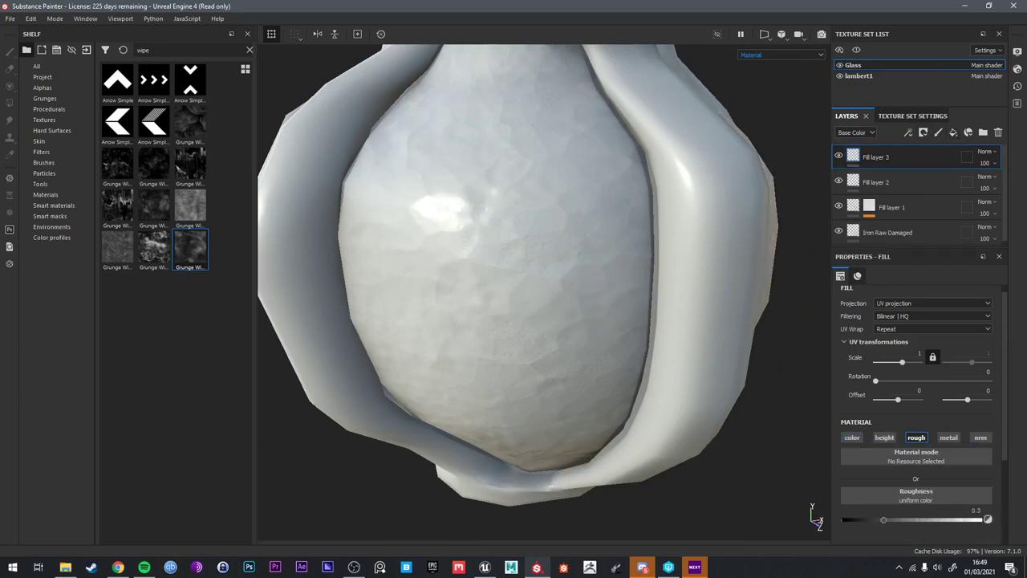
left_click_drag(884, 520, 902, 519)
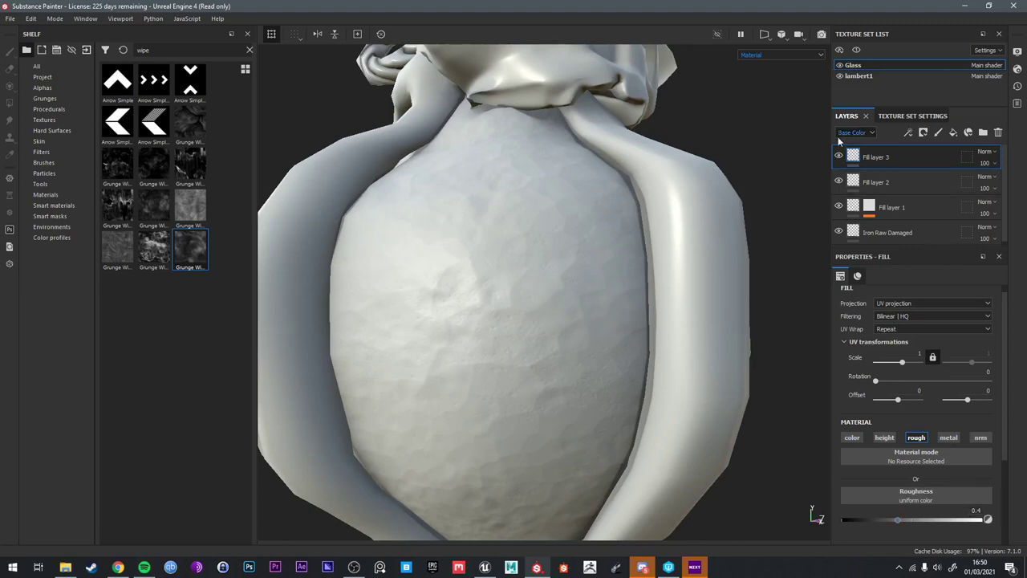
Add a white mask to Fill layer 3 with a fill effect that uses Grunge Wipe Smudgy Soft as its grayscale
right_click(866, 156)
left_click(907, 20)
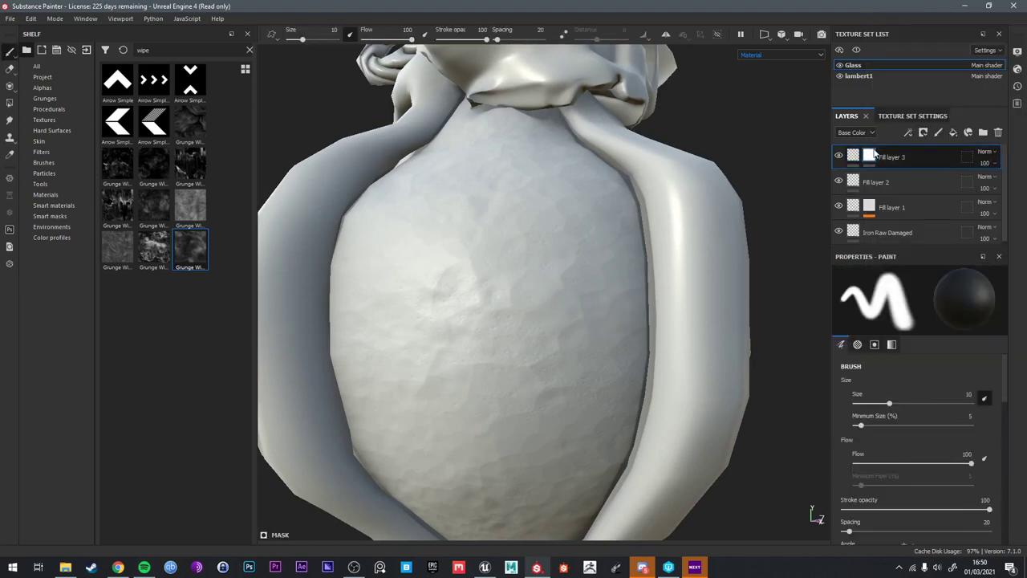
right_click(871, 156)
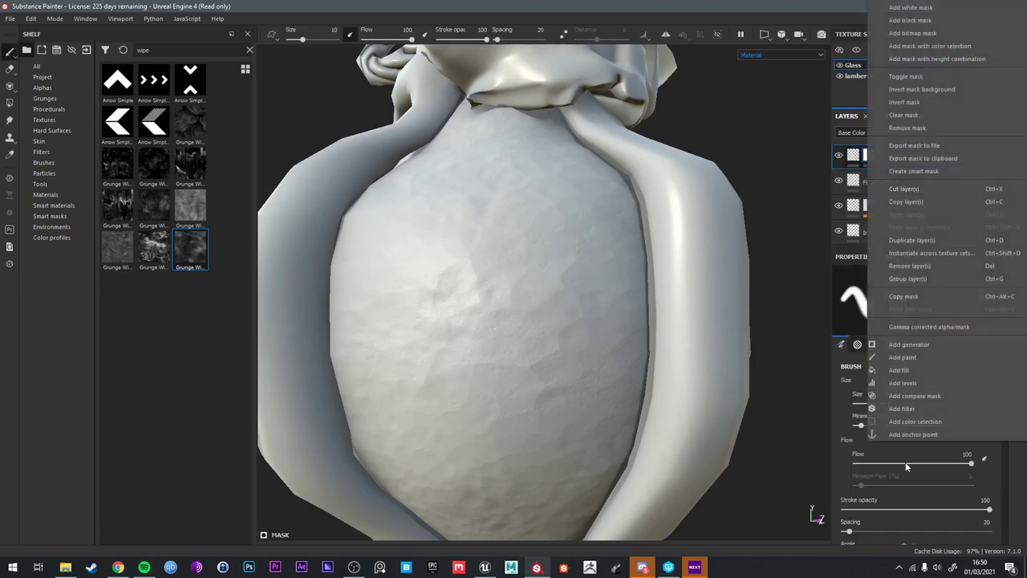
left_click(899, 370)
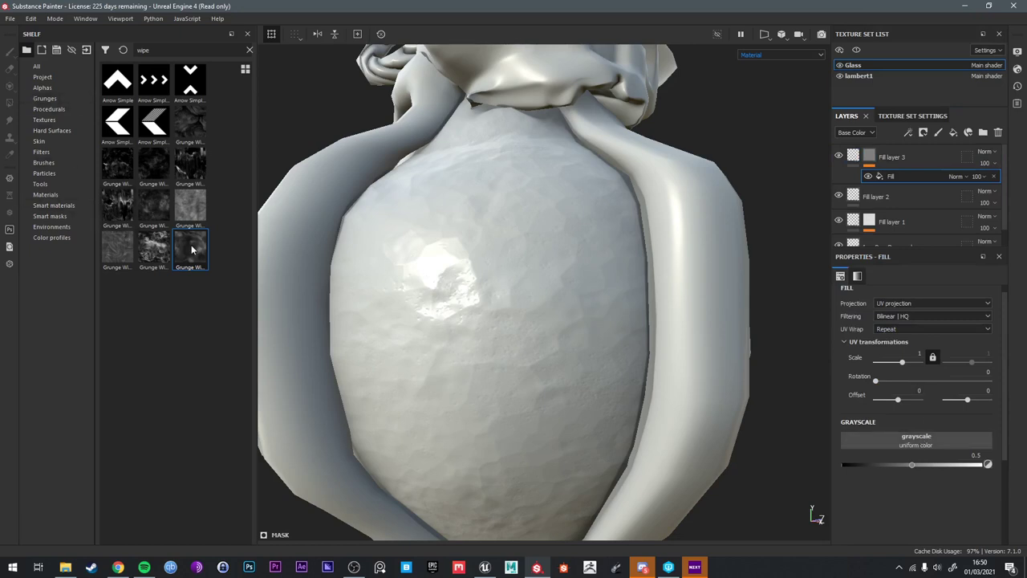
mouse_move(219, 258)
left_mouse_down()
mouse_move(906, 464)
mouse_move(917, 442)
left_mouse_up()
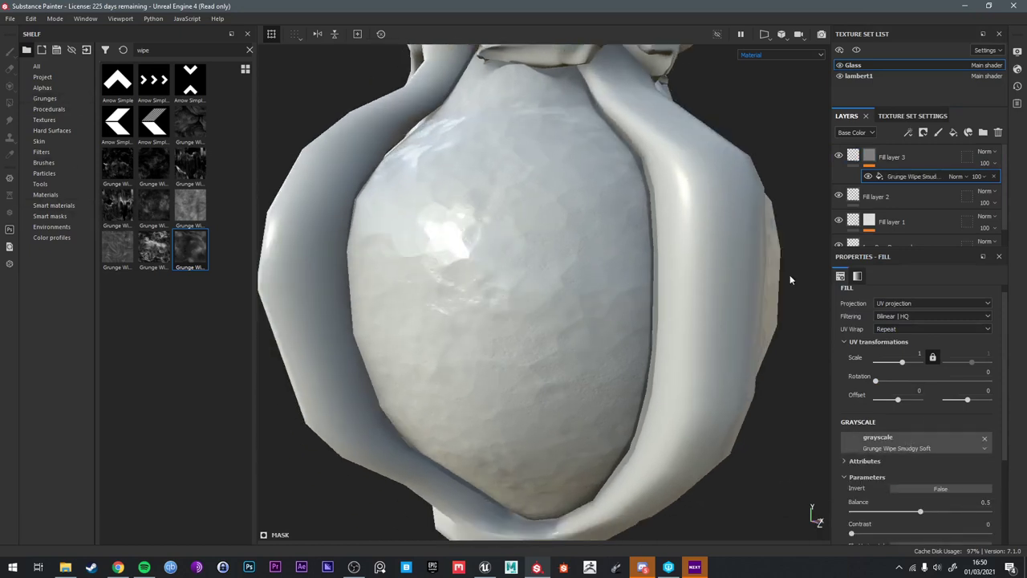
Display the mask of Fill layer 3 in the viewport and set the smudgy grunge's UV scale to 3
left_click(868, 157, "alt")
left_click_drag(616, 318, 621, 277, "alt")
left_click(883, 179)
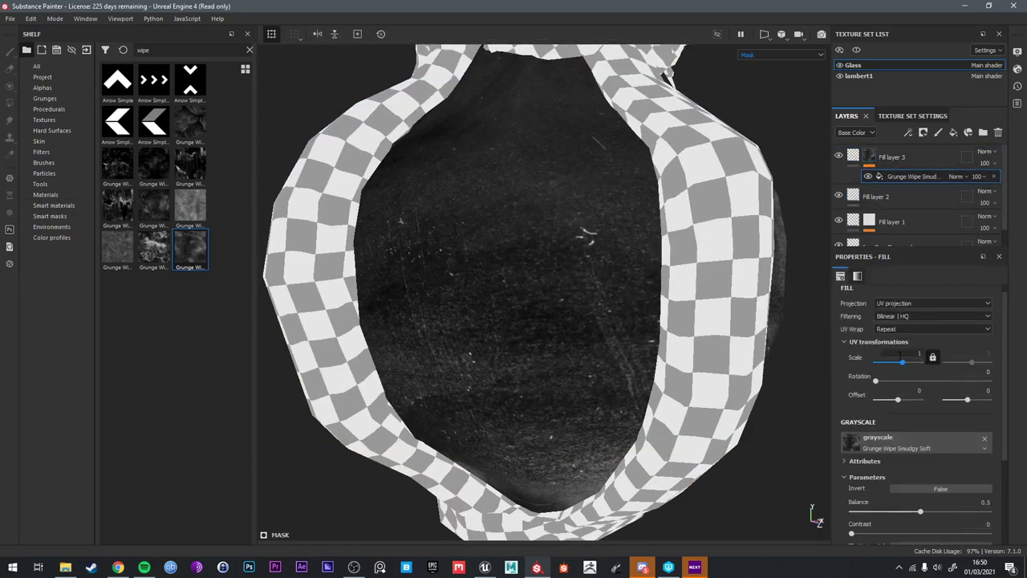
mouse_move(902, 362)
left_mouse_down()
mouse_move(913, 363)
mouse_move(906, 368)
left_mouse_up()
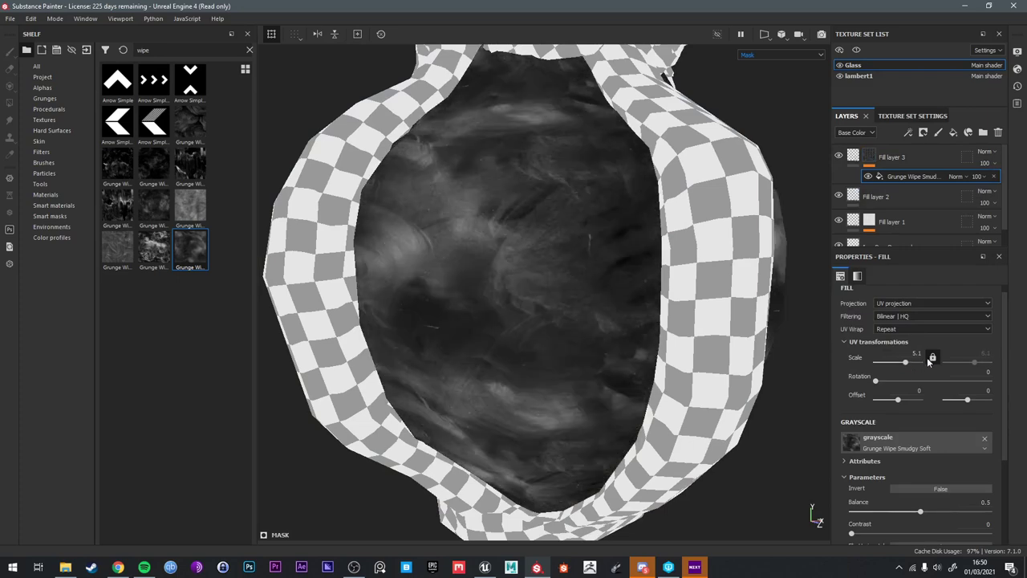
left_click(917, 354)
type("4")
key("Return")
left_click_drag(496, 251, 649, 333, "alt")
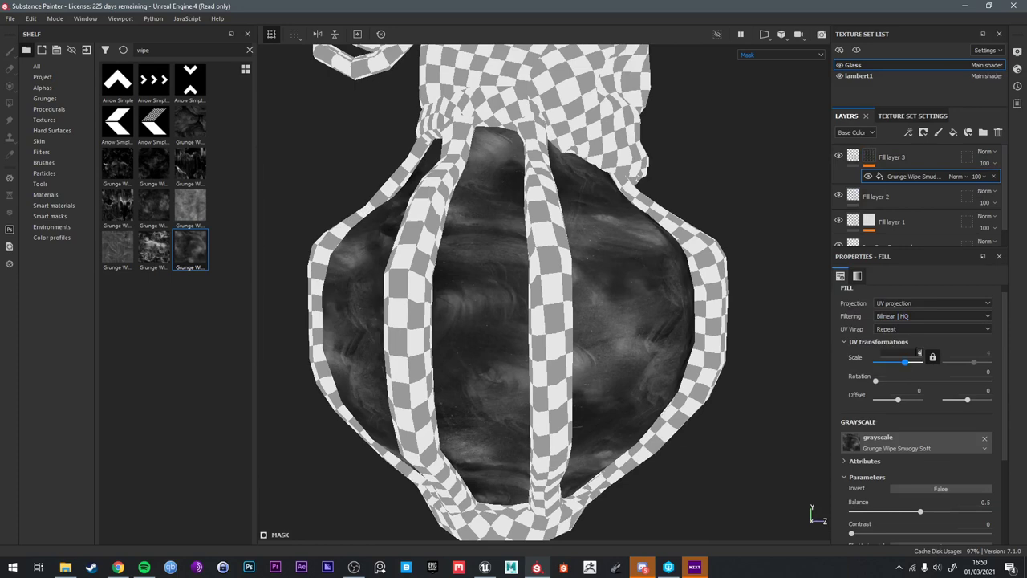
type("3")
key("Return")
left_click_drag(622, 320, 553, 324, "alt")
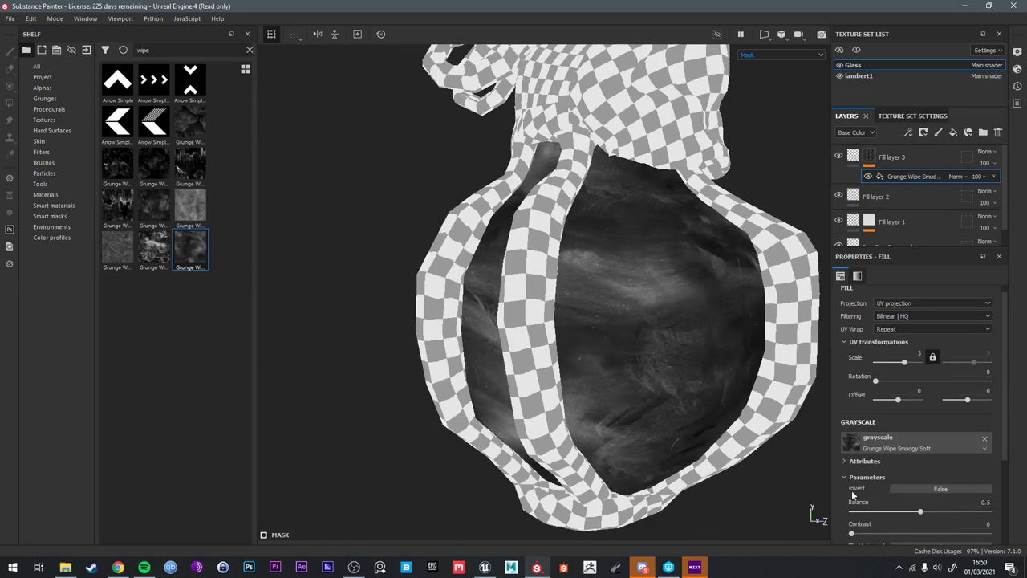
Raise the balance and contrast of the Grunge Wipe Smudgy Soft mask for a brighter, more defined pattern
left_click_drag(909, 513, 968, 513)
left_click_drag(791, 464, 752, 491, "alt")
left_click_drag(967, 514, 973, 514)
left_click_drag(852, 533, 894, 533)
left_click_drag(706, 450, 658, 294, "alt")
key("1")
Return the viewport to the material view, switch the layer stack to the Roughness channel and select Fill layer 3's content
left_click(905, 159)
key("m")
left_click_drag(782, 100, 658, 267, "alt")
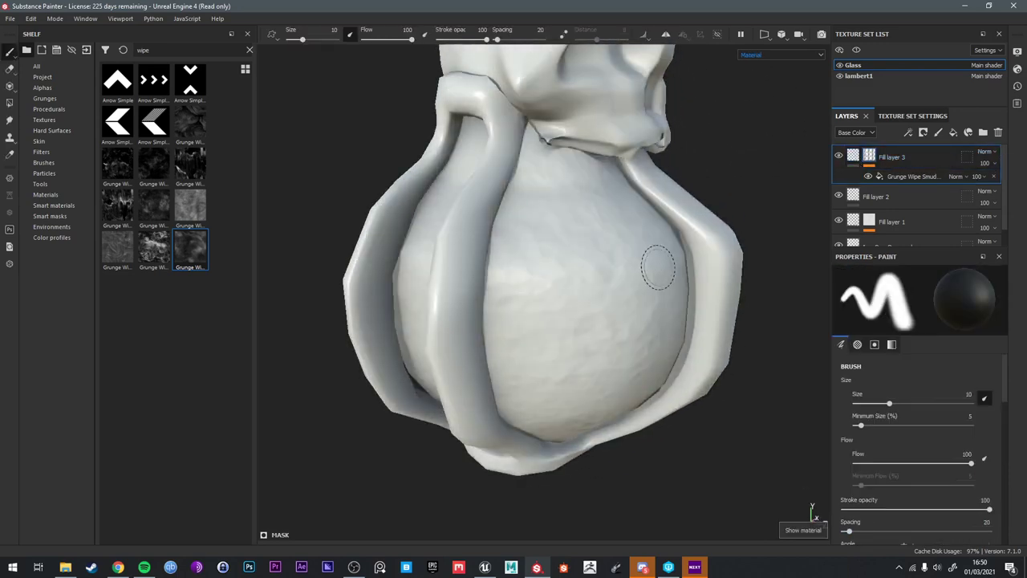
left_click(862, 134)
left_click(857, 158)
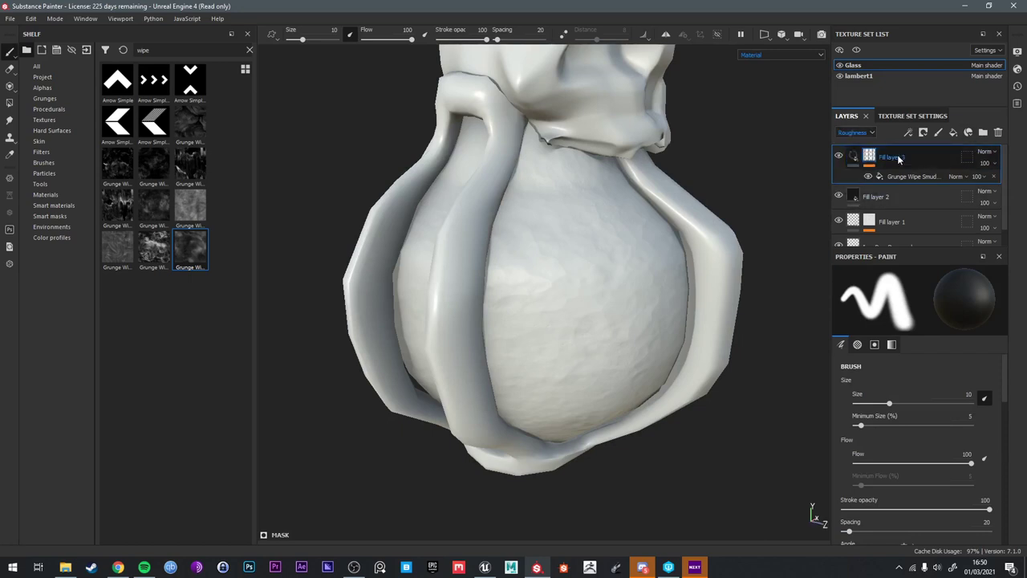
left_click(892, 158)
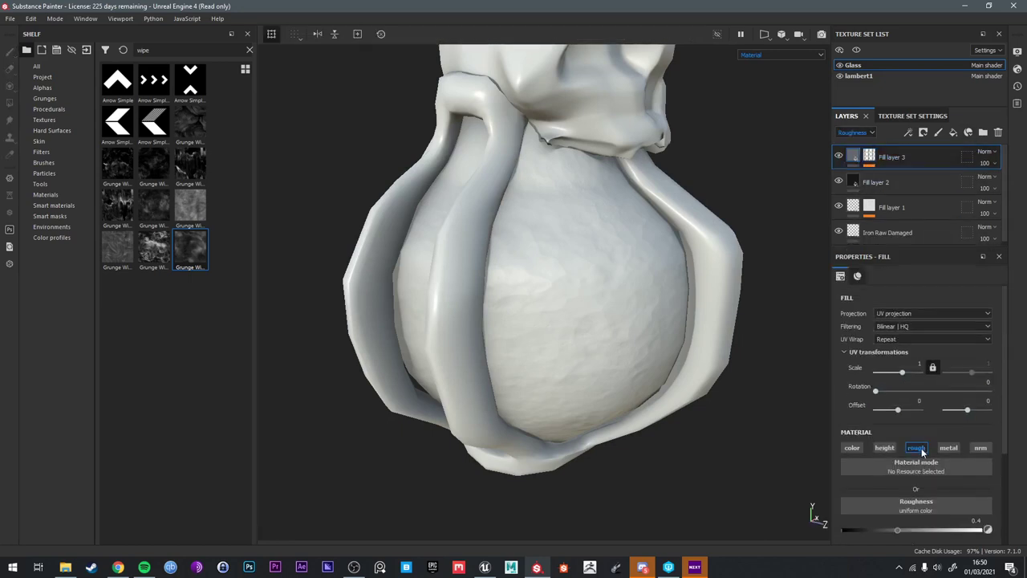
left_click_drag(766, 237, 705, 220, "alt")
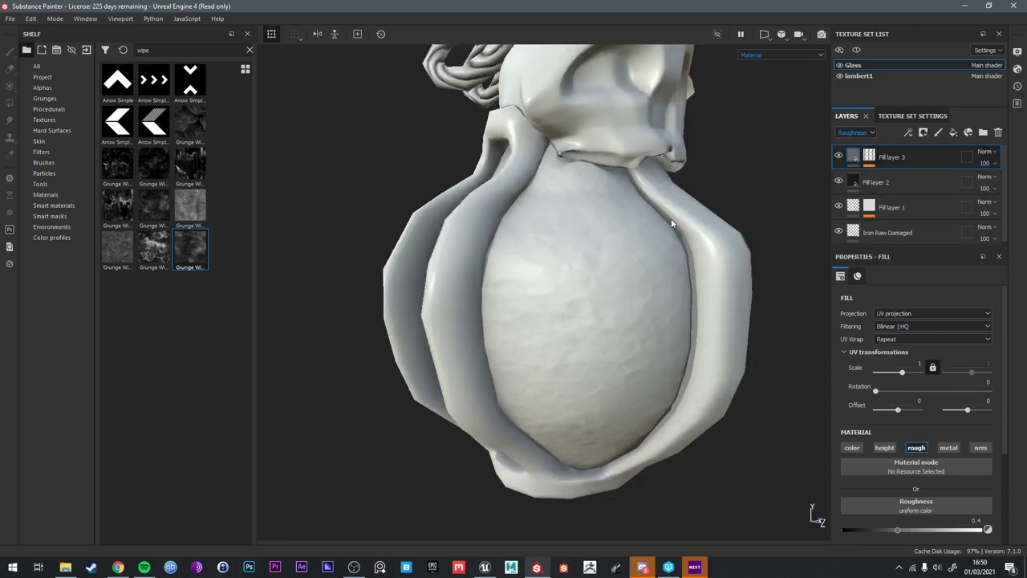
Set the opacity of Fill layer 3 to 60 in the Roughness channel
left_click(986, 152)
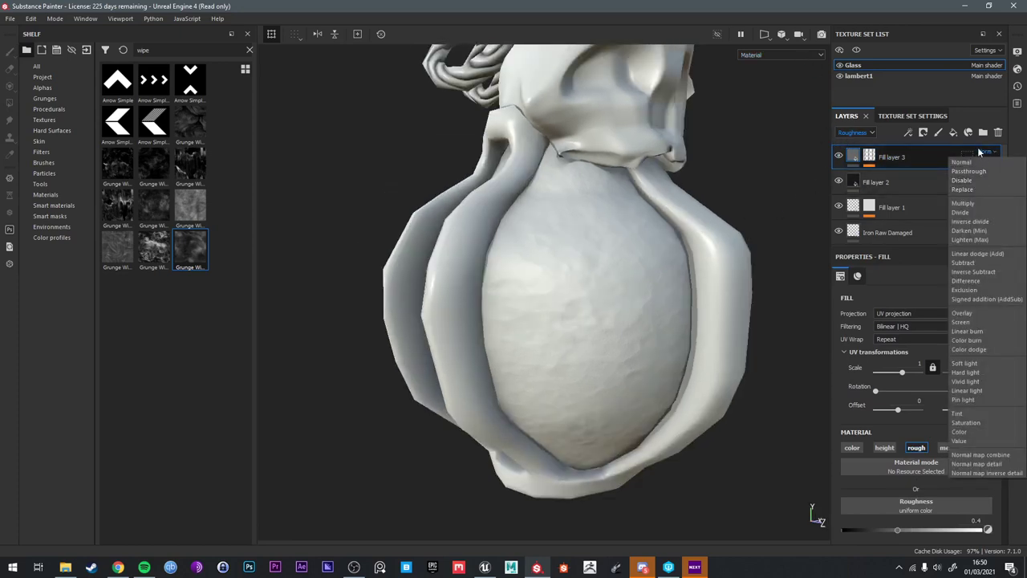
left_click(979, 152)
left_click(985, 164)
left_click_drag(1020, 184, 991, 184)
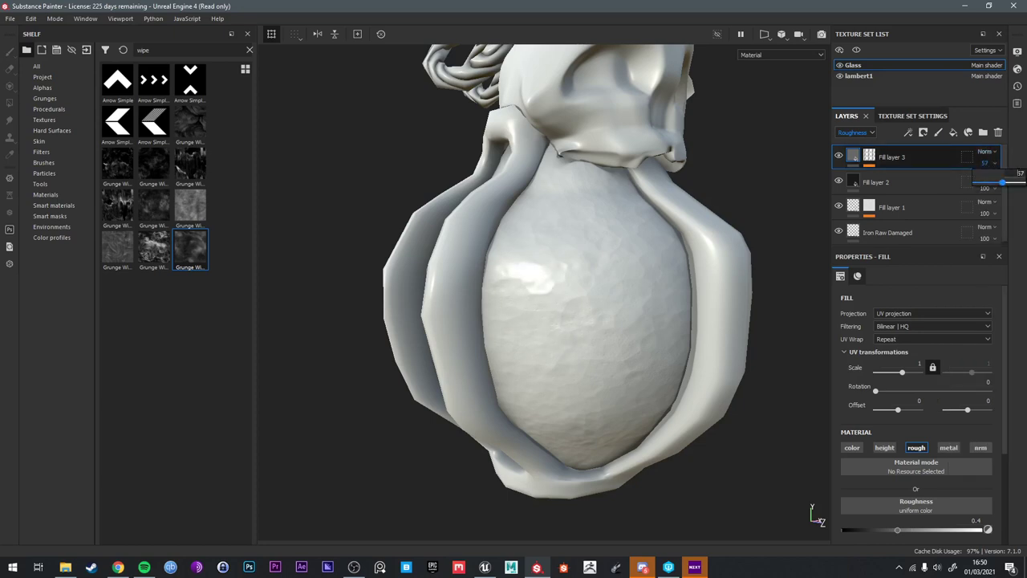
type("60")
key("Return")
Examine the glass reflections from several angles with the lighting rotated, in both the Material and Roughness views
left_click_drag(548, 229, 597, 272, "alt")
right_click_drag(602, 275, 674, 285, "shift")
mouse_move(674, 285)
left_mouse_down("alt")
mouse_move(707, 344)
mouse_move(629, 270)
left_mouse_up("alt")
left_click_drag(797, 192, 671, 250, "alt")
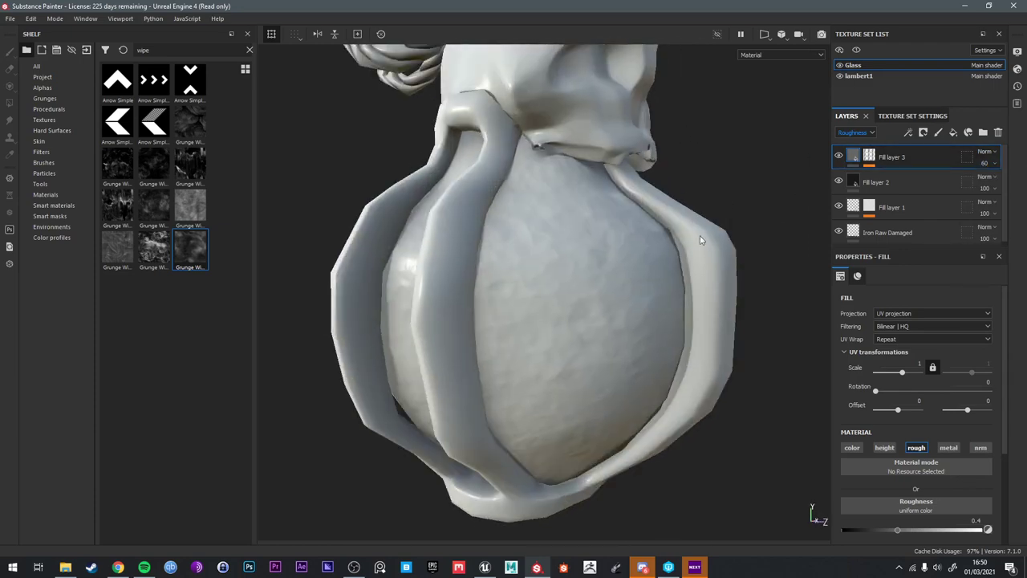
right_click_drag(671, 250, 758, 209, "shift")
left_click(774, 56)
left_click(776, 98)
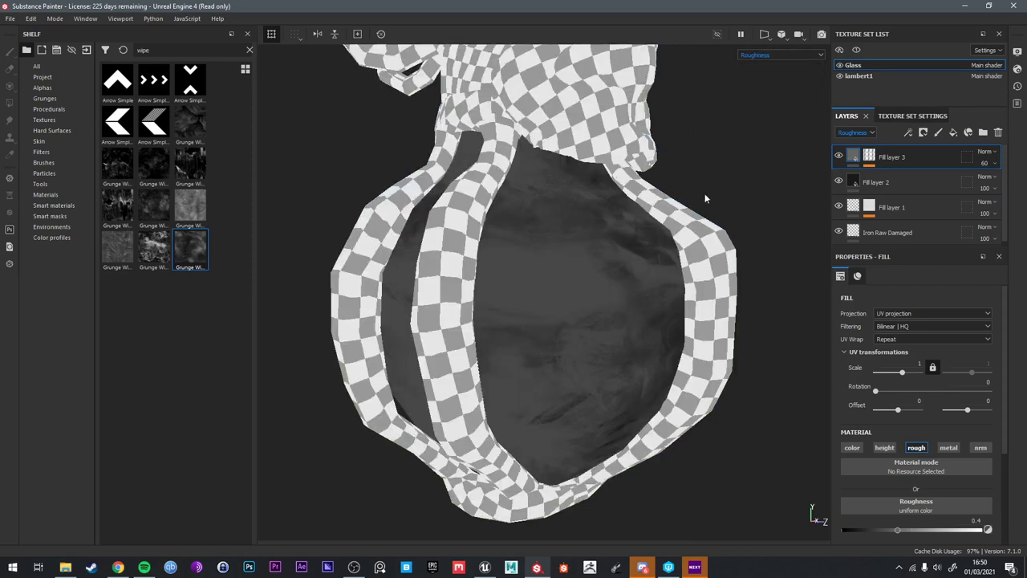
left_click_drag(699, 198, 706, 222, "alt")
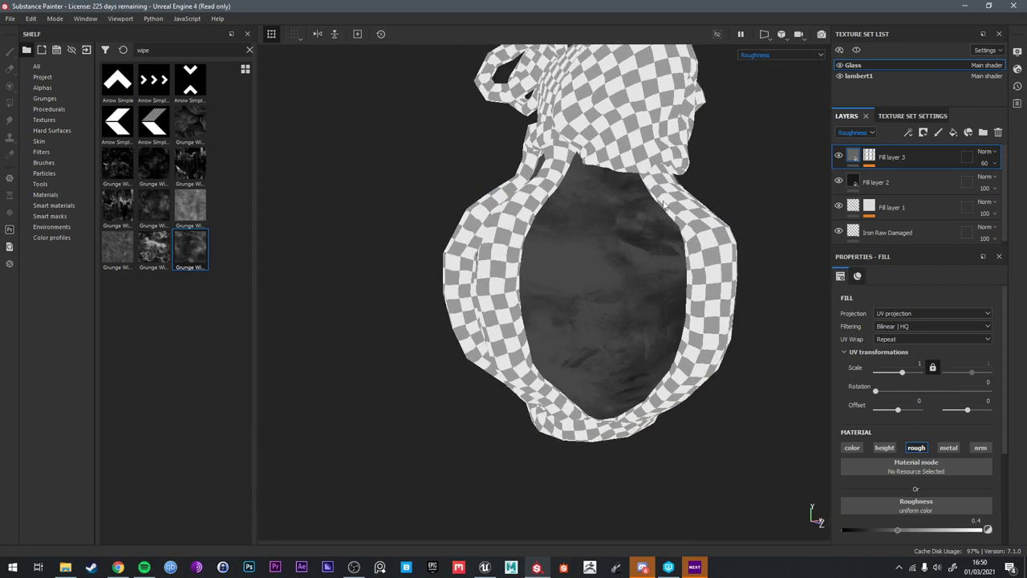
key("m")
left_click_drag(701, 182, 659, 235, "alt")
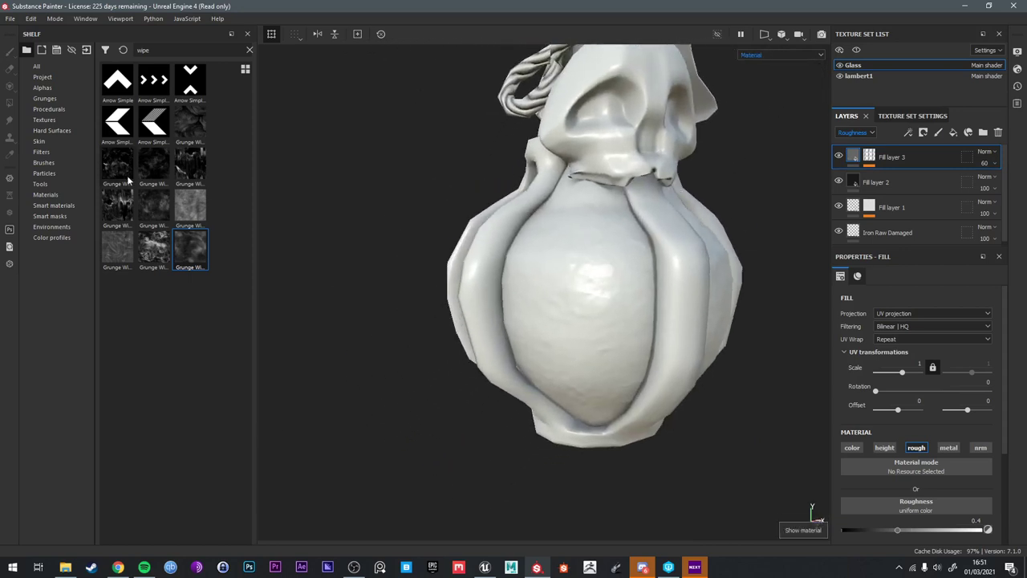
Add another fill layer that affects only the roughness channel and set its roughness to 0.6
left_click(954, 132)
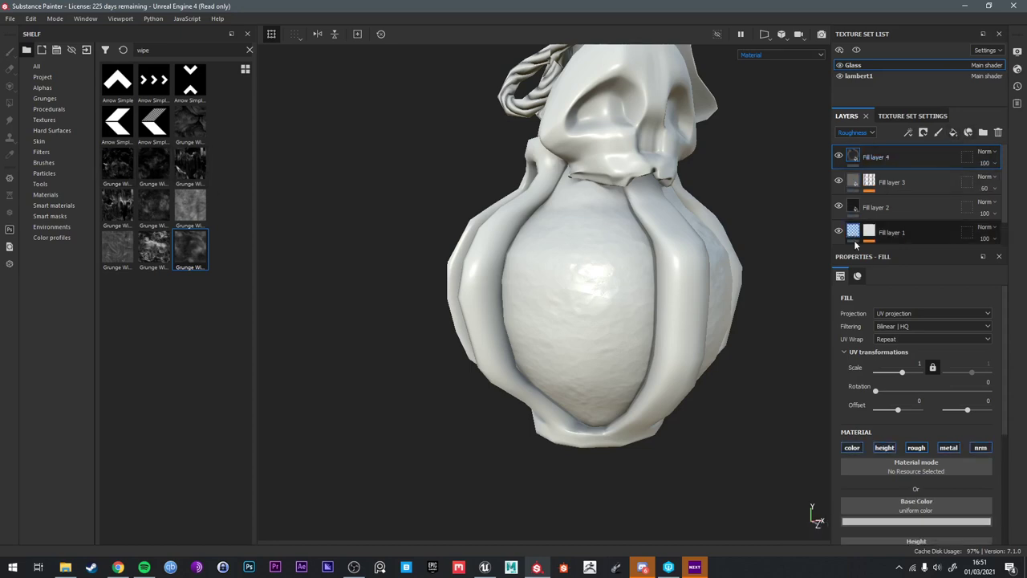
left_click(861, 450)
left_click(948, 447)
left_click(980, 447)
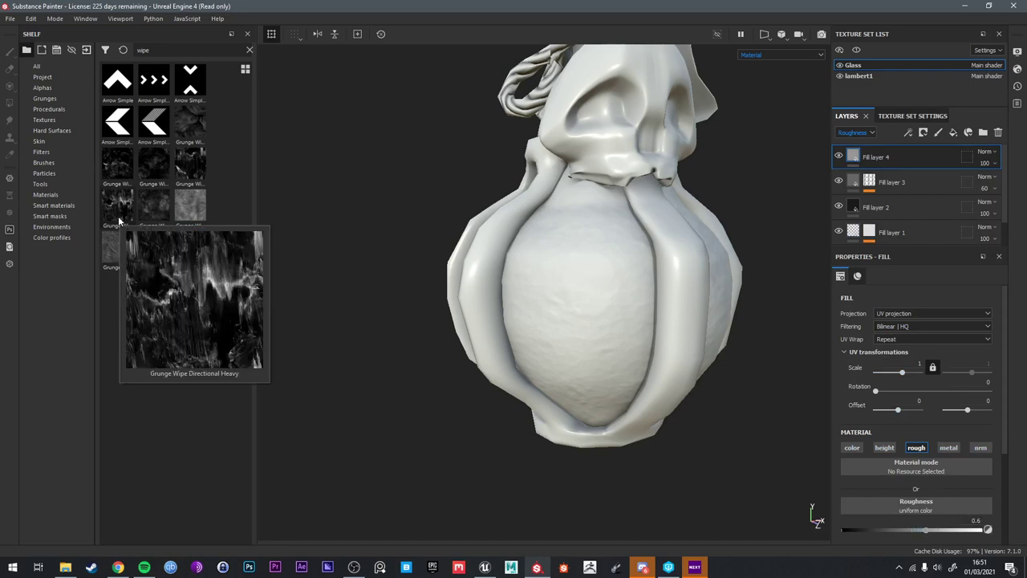
Add a white mask to Fill layer 4 with a fill effect that uses Grunge Wipe Leaky as its grayscale
mouse_move(104, 261)
mouse_move(117, 247)
left_mouse_down()
mouse_move(516, 252)
mouse_move(107, 246)
left_mouse_up()
right_click(895, 156)
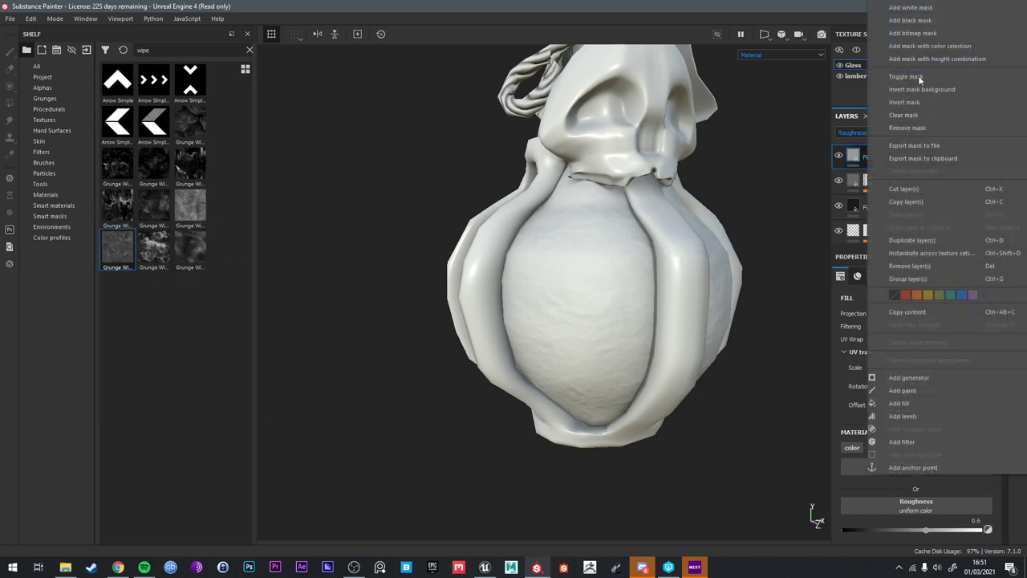
left_click(919, 18)
right_click(869, 157)
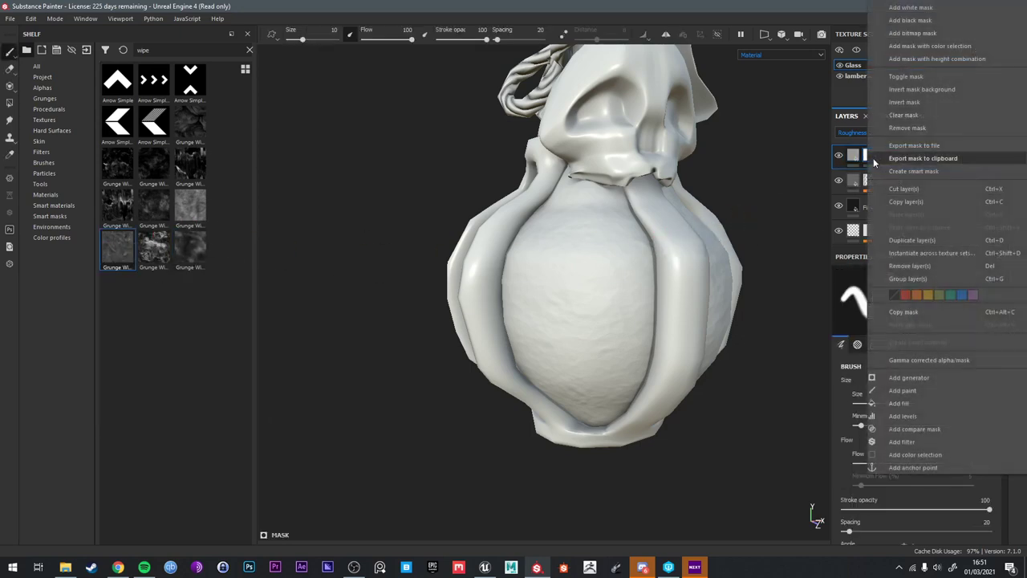
left_click(905, 377)
left_click_drag(117, 247, 909, 458)
Display the mask of Fill layer 4 in the viewport and set the Grunge Wipe Leaky UV scale to 3
left_click(870, 158, "alt")
scroll(907, 464, "down", 3)
scroll(891, 425, "up", 3)
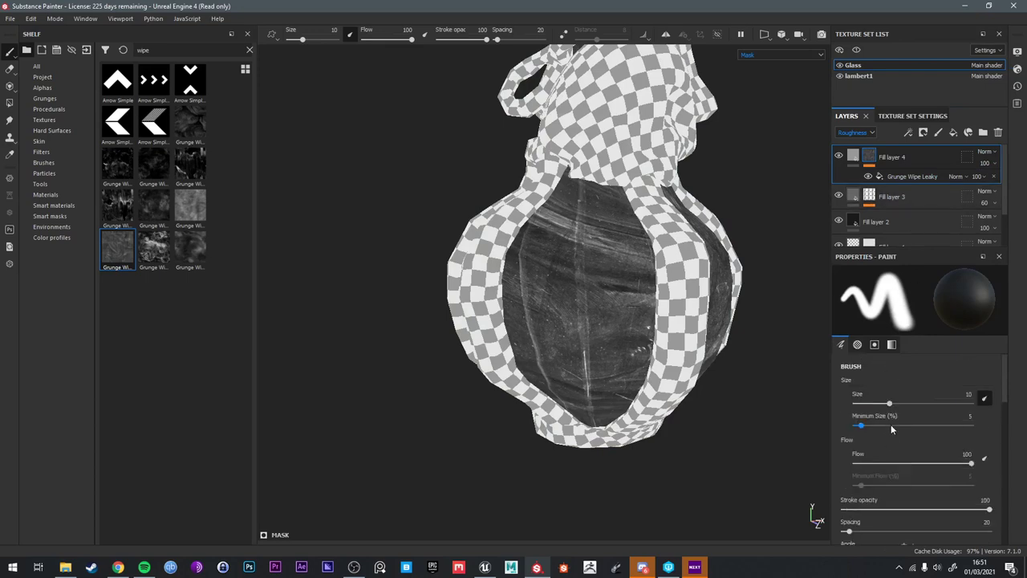
left_click(898, 178)
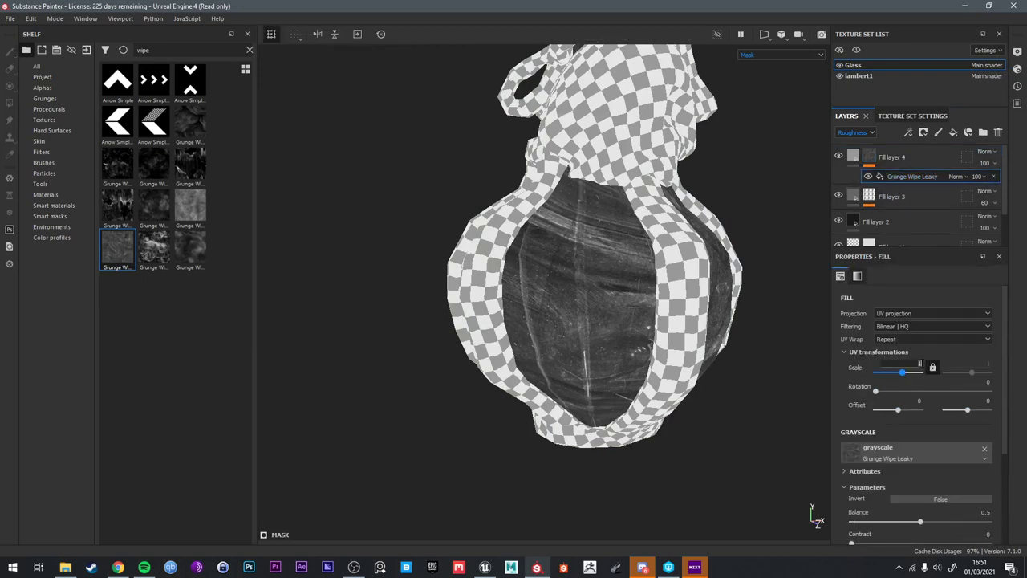
key("Return")
left_click_drag(649, 311, 775, 315, "alt")
type("3")
key("Return")
left_click_drag(706, 322, 580, 345, "alt")
scroll(914, 505, "down", 1)
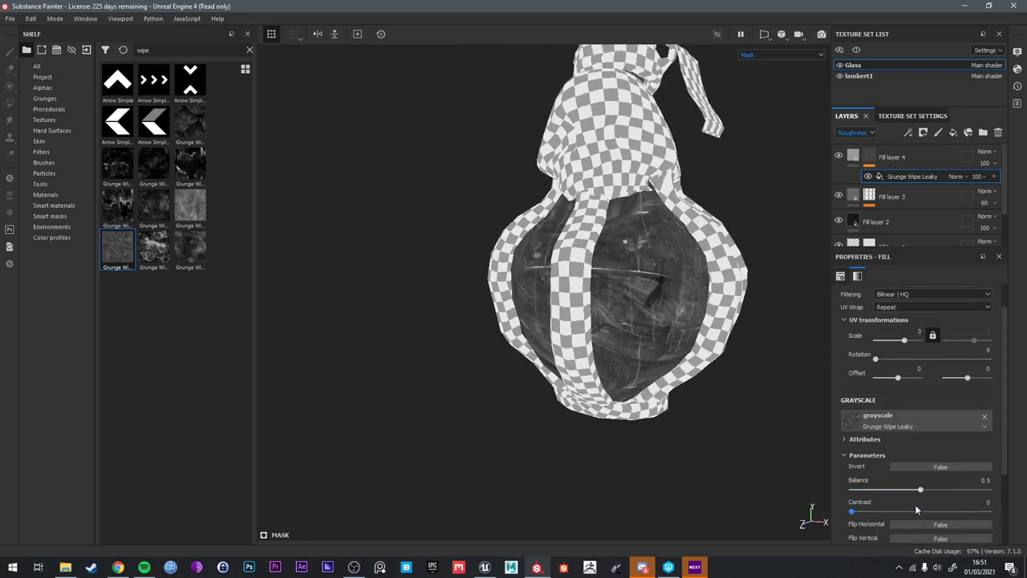
Set the Grunge Wipe Leaky balance to 0.67 and contrast to 0.82, and check the glass in the Material view
left_click_drag(920, 489, 969, 488)
mouse_move(892, 512)
left_mouse_down()
mouse_move(935, 512)
mouse_move(948, 491)
mouse_move(963, 508)
mouse_move(944, 489)
left_mouse_up()
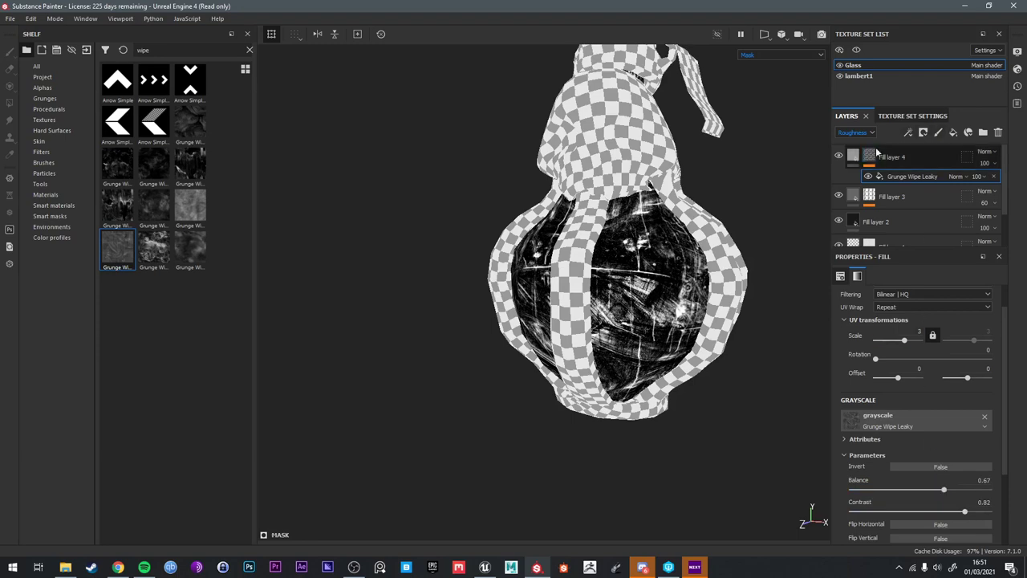
key("m")
left_click_drag(591, 266, 591, 289, "alt")
scroll(582, 300, "up", 2)
scroll(582, 300, "up", 3)
right_click_drag(551, 284, 570, 253, "shift")
Lower Fill layer 4's roughness opacity to 60 using the Roughness view, and return the viewport to Material
left_click(758, 56)
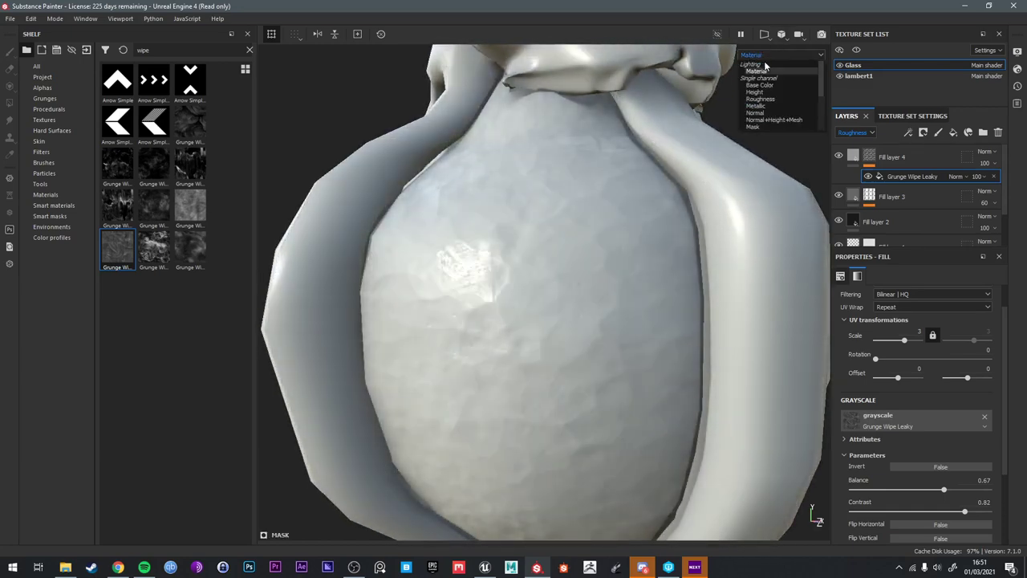
left_click(761, 99)
left_click_drag(631, 214, 597, 208, "alt")
left_click(898, 158)
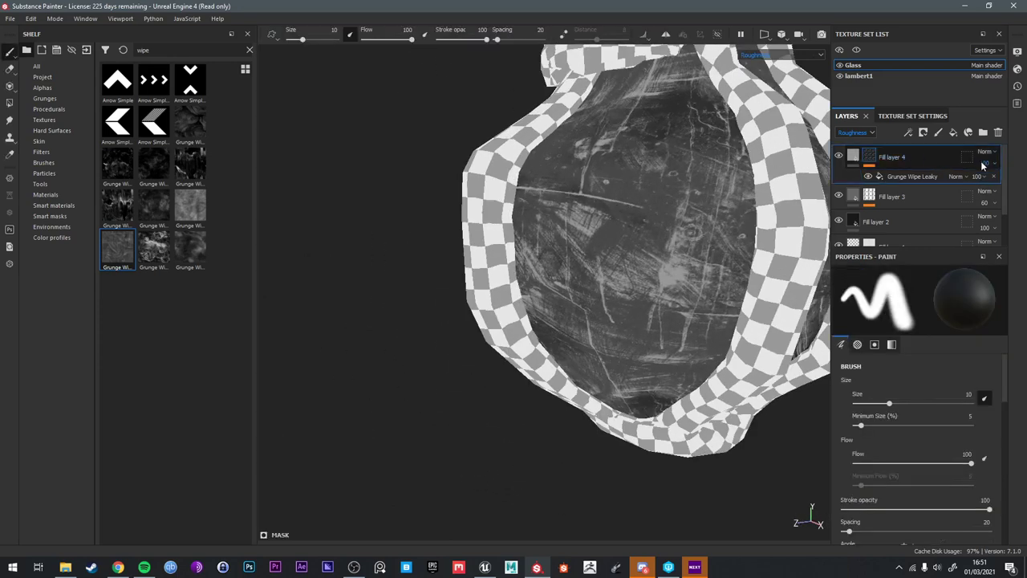
left_click_drag(1022, 184, 1009, 181)
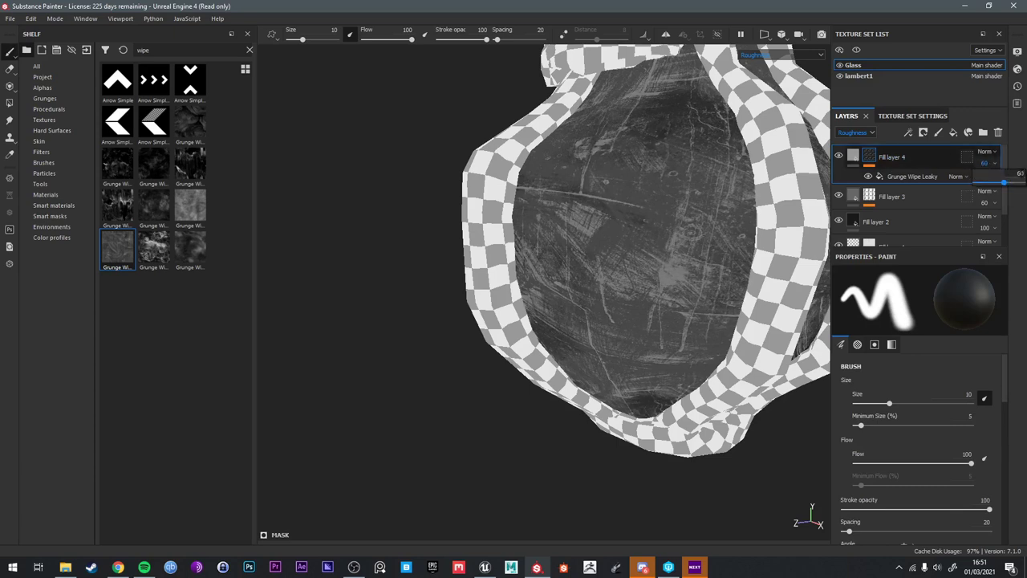
left_click_drag(650, 214, 625, 240, "alt")
left_click(778, 54)
left_click(758, 64)
right_click_drag(592, 210, 478, 196, "shift")
middle_click_drag(479, 196, 555, 289, "alt")
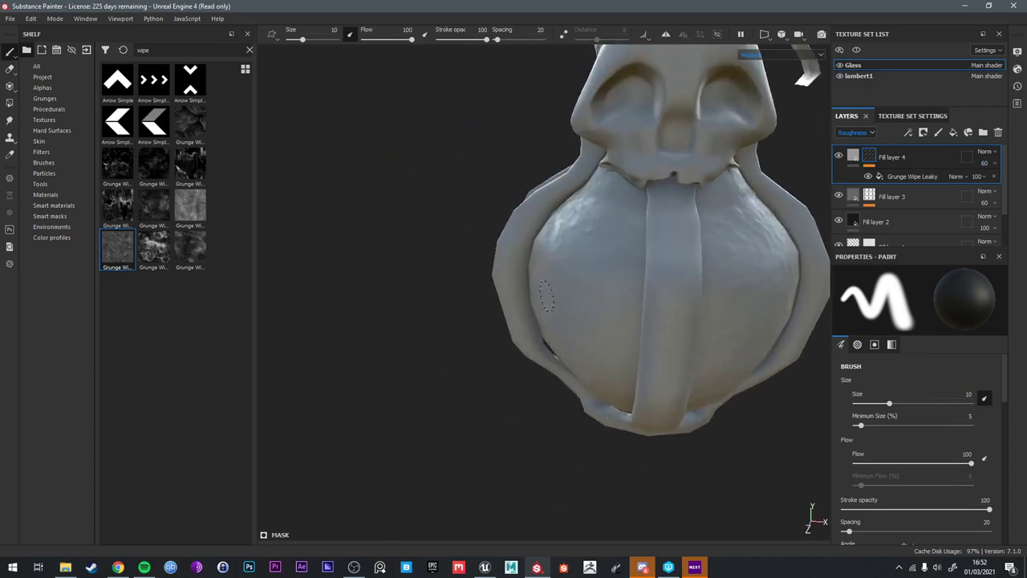
left_click_drag(554, 289, 596, 282, "alt")
Add a fill layer that affects only the color channel and give it a dark grey base color
left_click(953, 134)
left_click(884, 415)
left_click(917, 416)
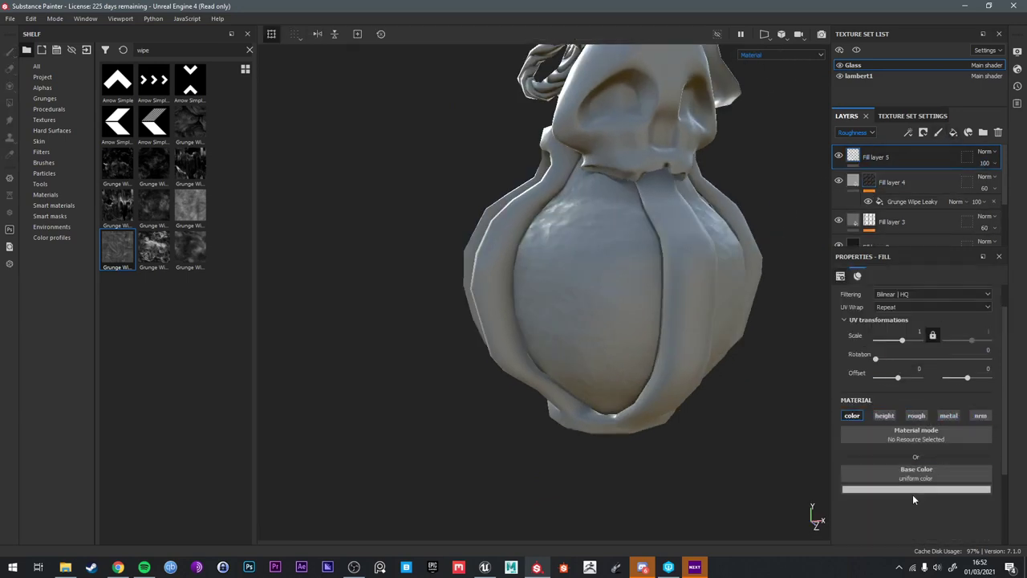
left_click(914, 489)
left_click(884, 451)
Examine the dark glass from several angles and distances with the lighting rotated, in the Material view
left_click_drag(773, 430, 634, 209, "alt")
middle_click_drag(634, 209, 746, 193, "alt")
right_click_drag(746, 192, 776, 50, "shift")
left_click(776, 52)
left_click(767, 71)
middle_click_drag(714, 100, 680, 83, "alt")
left_click_drag(680, 84, 680, 163, "alt")
scroll(703, 122, "down", 3)
left_click_drag(703, 123, 679, 173, "alt")
scroll(679, 177, "up", 3)
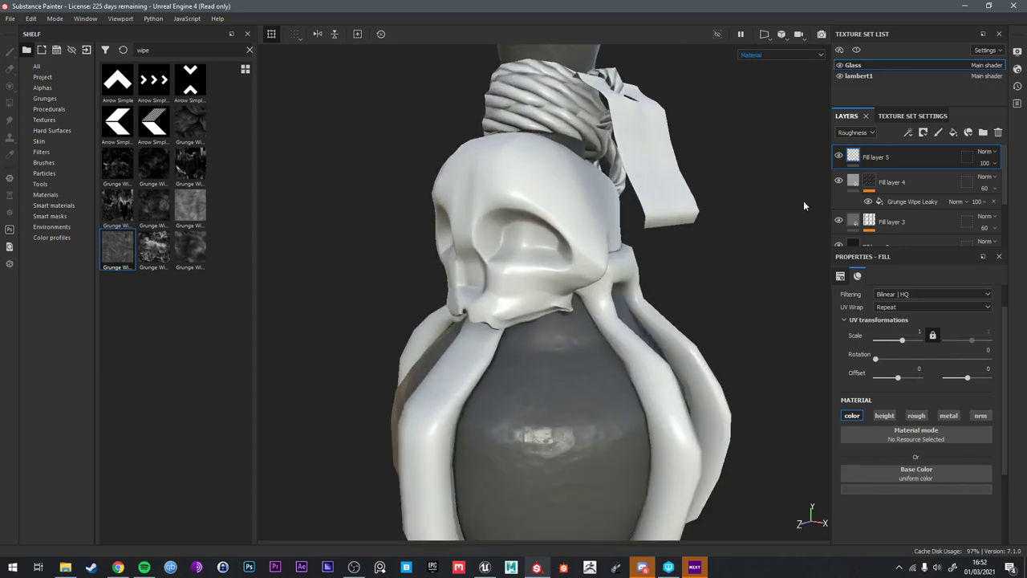
Change Fill layer 5's base color to a saturated dark green
left_click(888, 490)
left_click(926, 422)
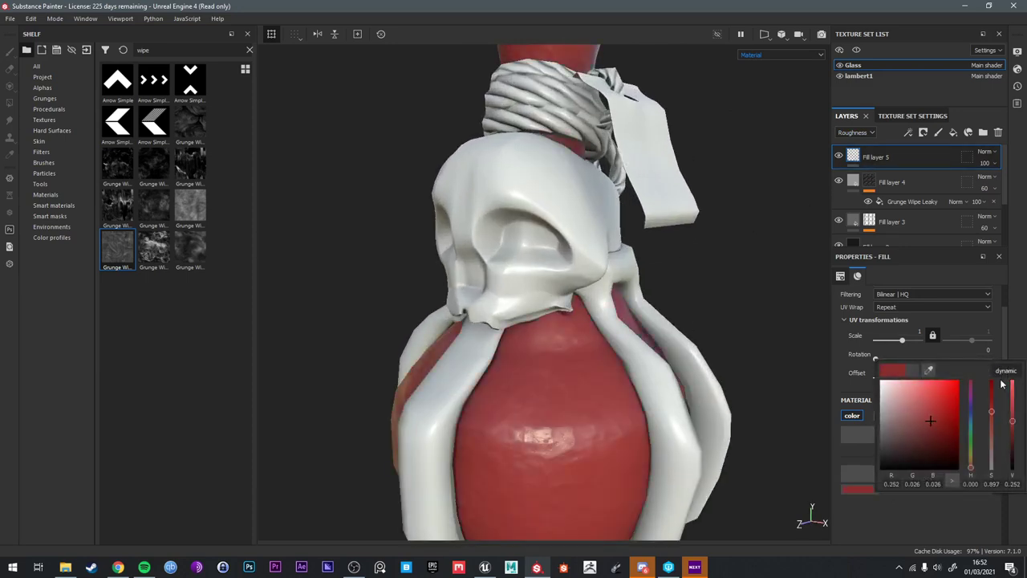
left_click(1003, 373)
left_click(970, 441)
left_click(947, 440)
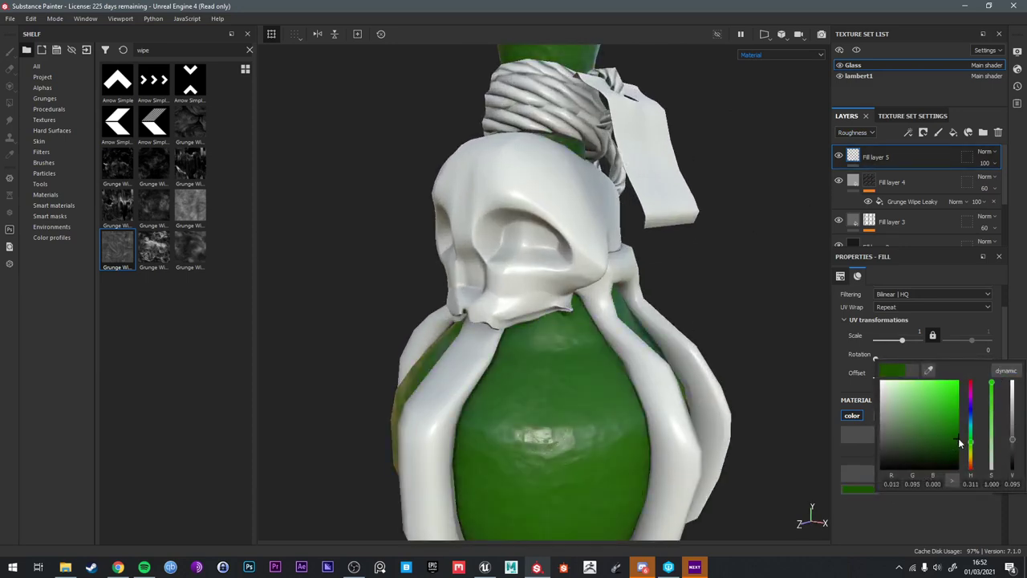
middle_click_drag(657, 385, 631, 282, "alt")
left_click_drag(631, 282, 682, 293, "alt")
left_click(869, 490)
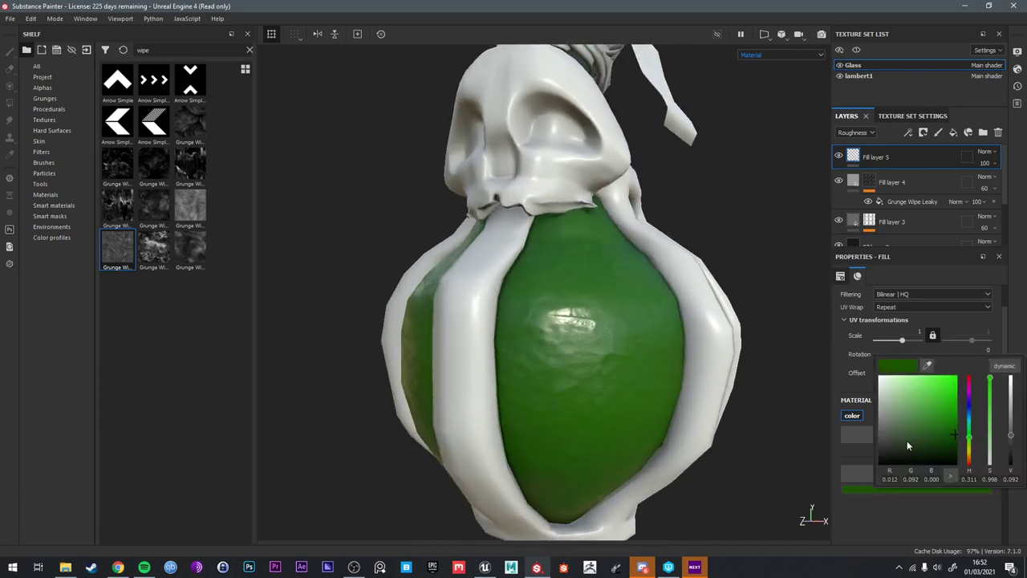
left_click(959, 446)
Add another fill layer that affects only the color channel and set its base color to bright green
left_click_drag(783, 444, 714, 375, "alt")
middle_click_drag(627, 322, 641, 260, "alt")
left_click(953, 132)
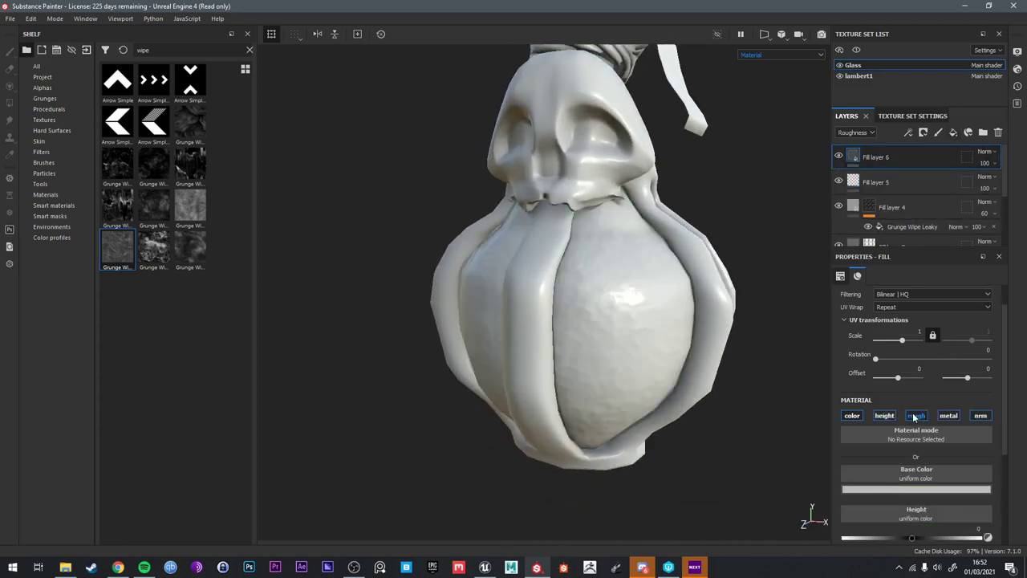
left_click(948, 417)
left_click(980, 416)
left_click(929, 487)
left_click_drag(932, 366, 989, 380)
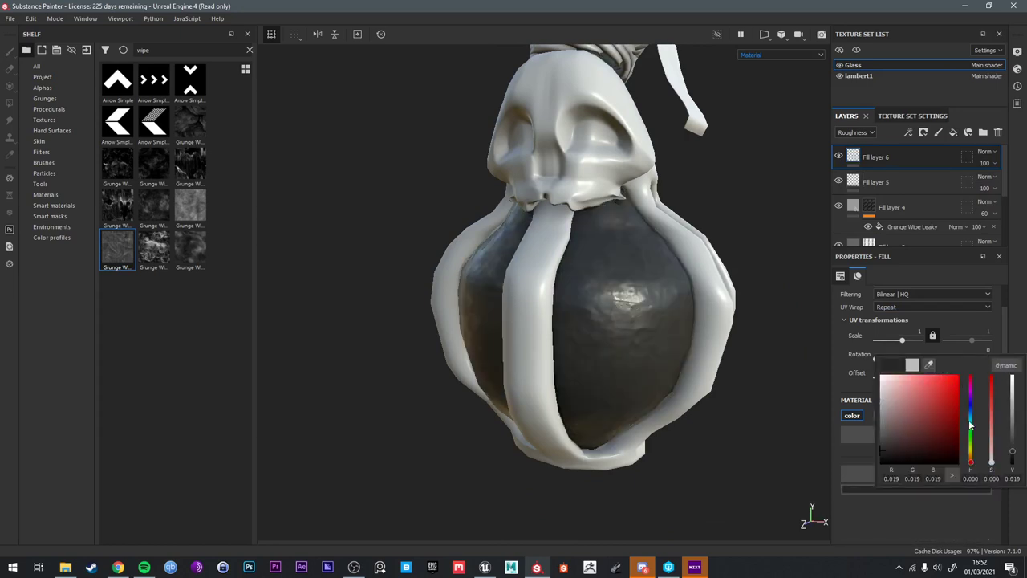
left_click(970, 436)
mouse_move(944, 405)
left_mouse_down()
mouse_move(922, 382)
mouse_move(954, 380)
mouse_move(949, 386)
left_mouse_up()
Add a white mask to Fill layer 6 with a fill effect that uses 3D Linear Gradient as its grayscale
right_click(874, 156)
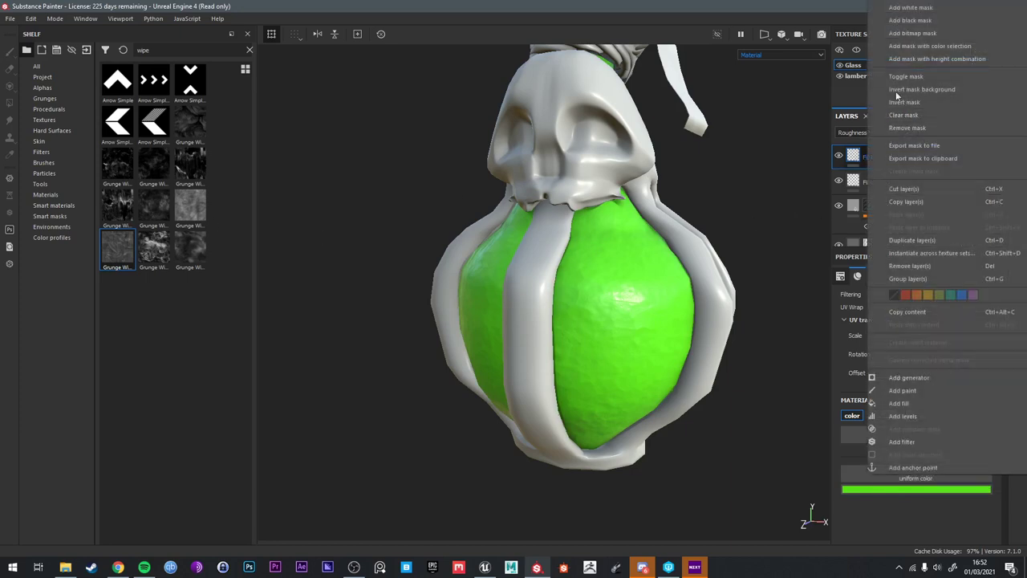
left_click(911, 7)
right_click(869, 162)
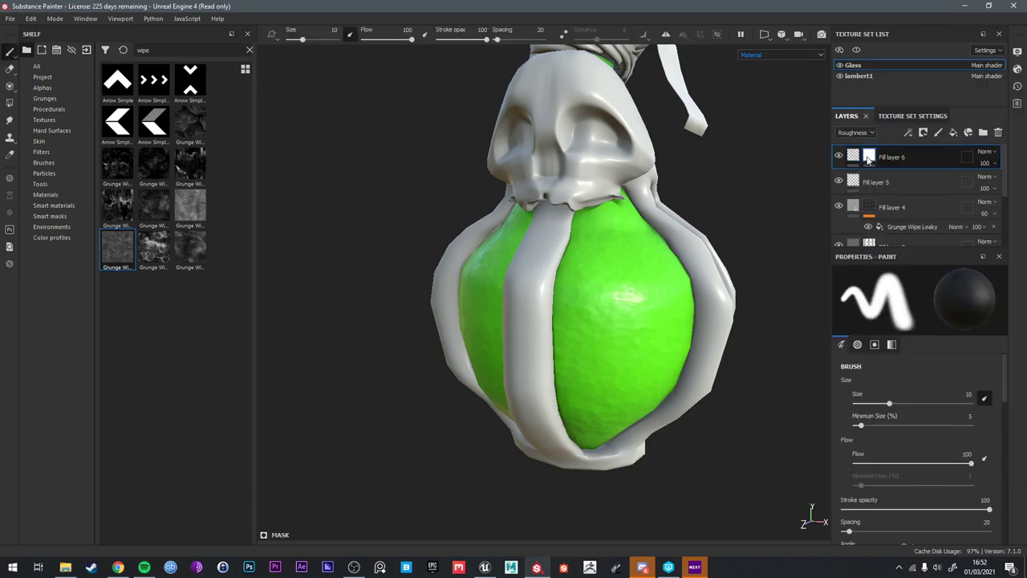
right_click(869, 161)
left_click(929, 371)
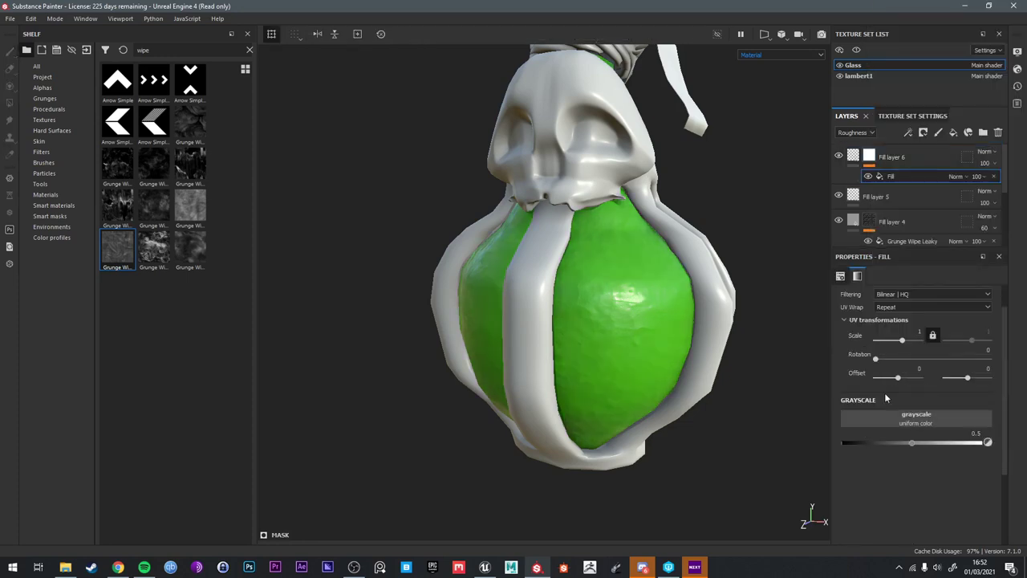
left_click(923, 419)
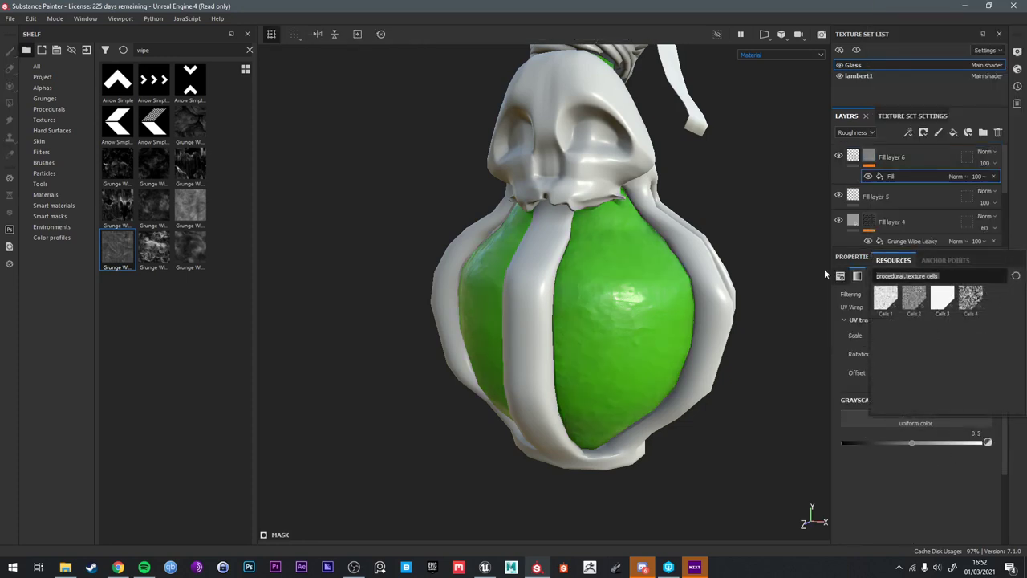
type("linear")
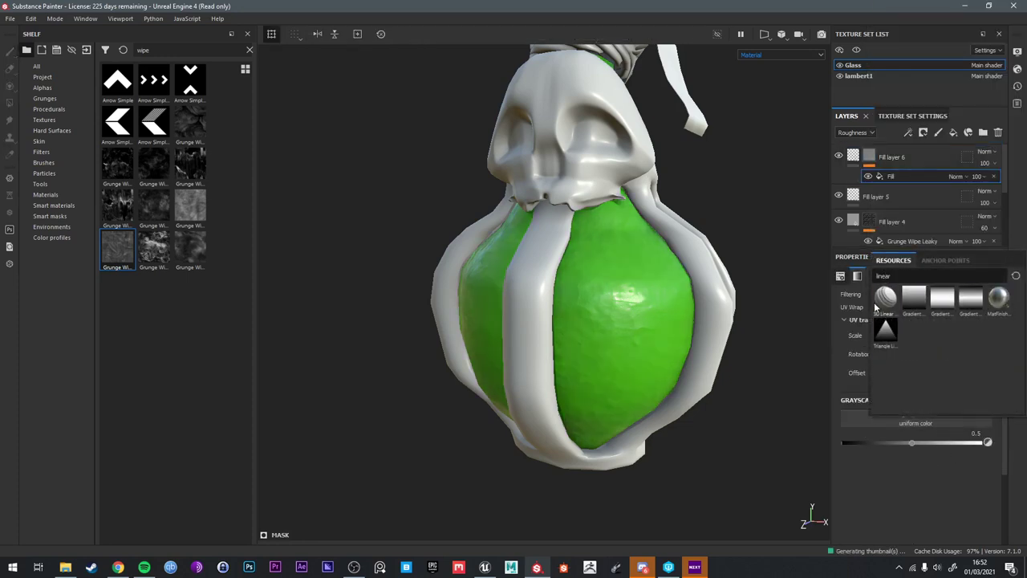
left_click(884, 301)
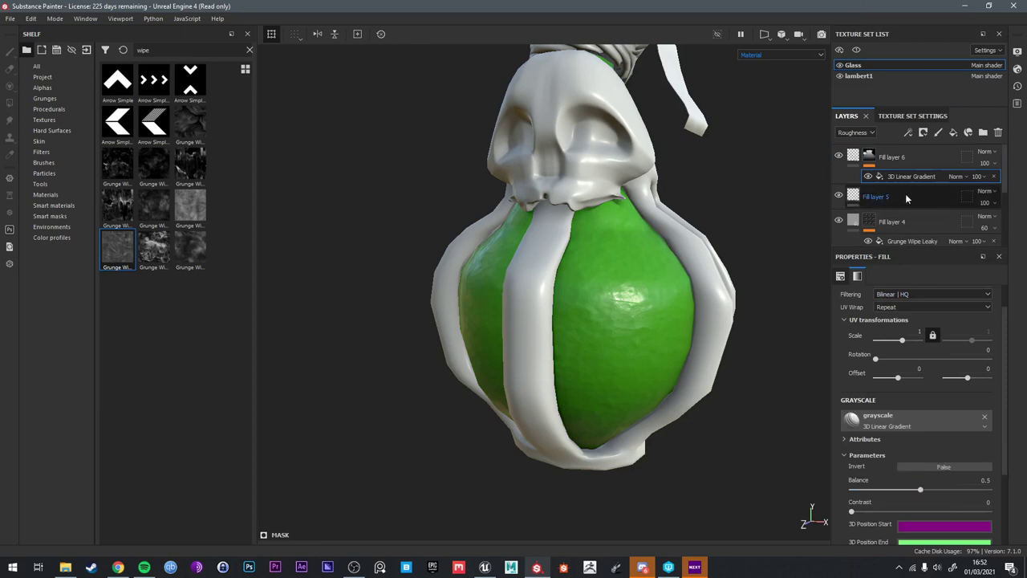
Set the 3D Linear Gradient balance to 0.37 with contrast at 0
mouse_move(919, 489)
left_mouse_down()
mouse_move(850, 511)
mouse_move(901, 491)
left_mouse_up()
left_click(864, 511)
left_click_drag(686, 433, 729, 427, "alt")
right_click_drag(728, 422, 725, 336, "alt")
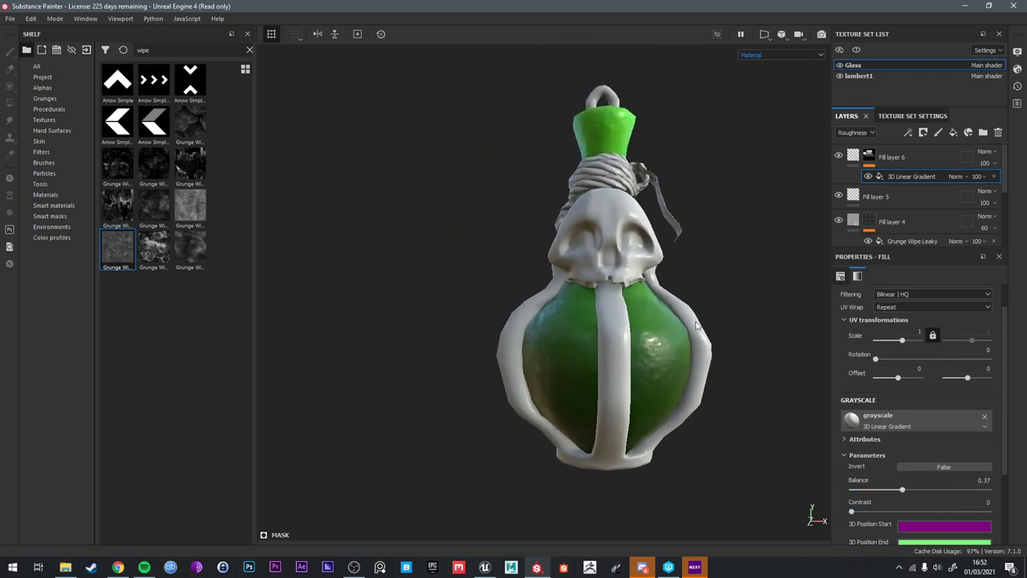
Inspect the green gradient across the glass from several angles and distances with the lighting rotated
left_click_drag(735, 331, 703, 346, "alt")
left_click_drag(682, 379, 673, 343, "alt")
right_click_drag(673, 345, 672, 381, "alt")
left_click_drag(673, 380, 669, 341, "alt")
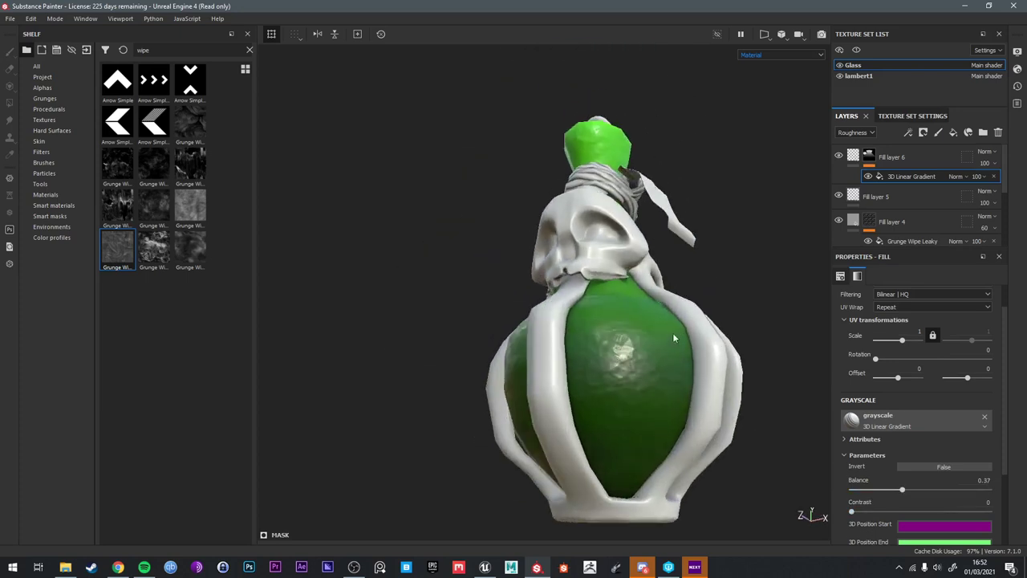
mouse_move(669, 341)
right_mouse_down("shift")
mouse_move(706, 343)
mouse_move(663, 350)
right_mouse_up("shift")
left_click_drag(663, 350, 648, 388, "alt")
scroll(659, 405, "up", 2)
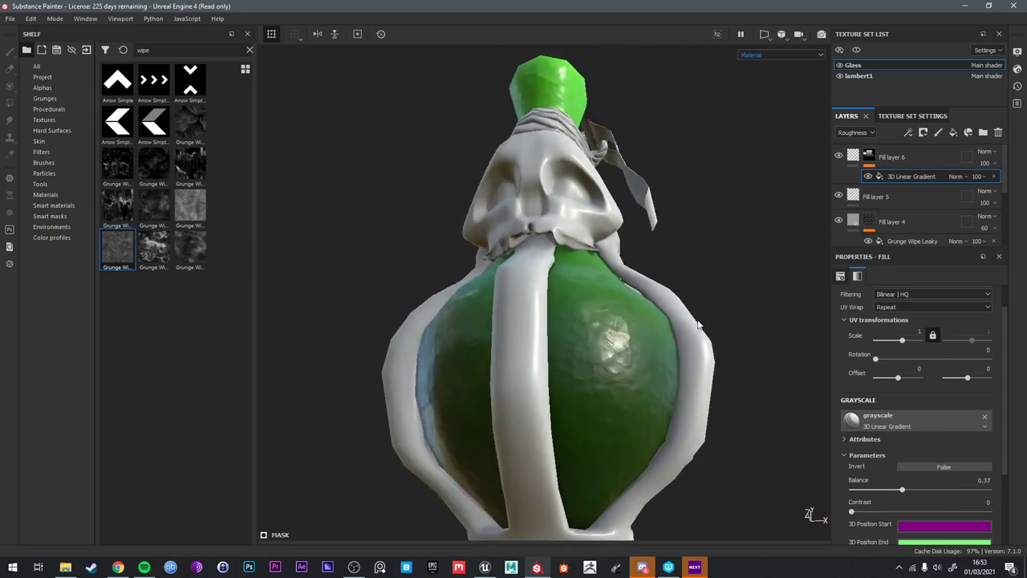
scroll(698, 325, "down", 2)
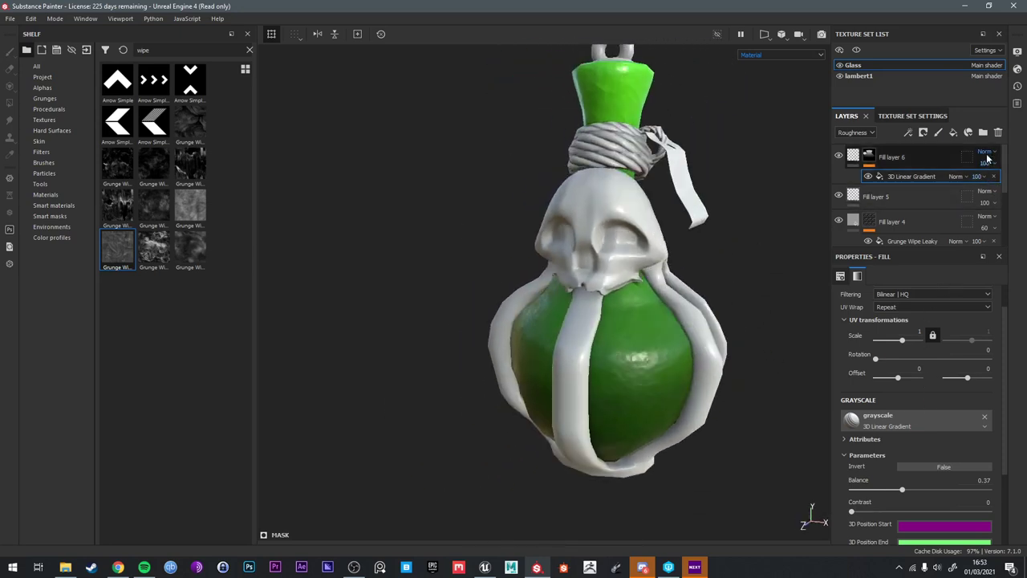
left_click(985, 152)
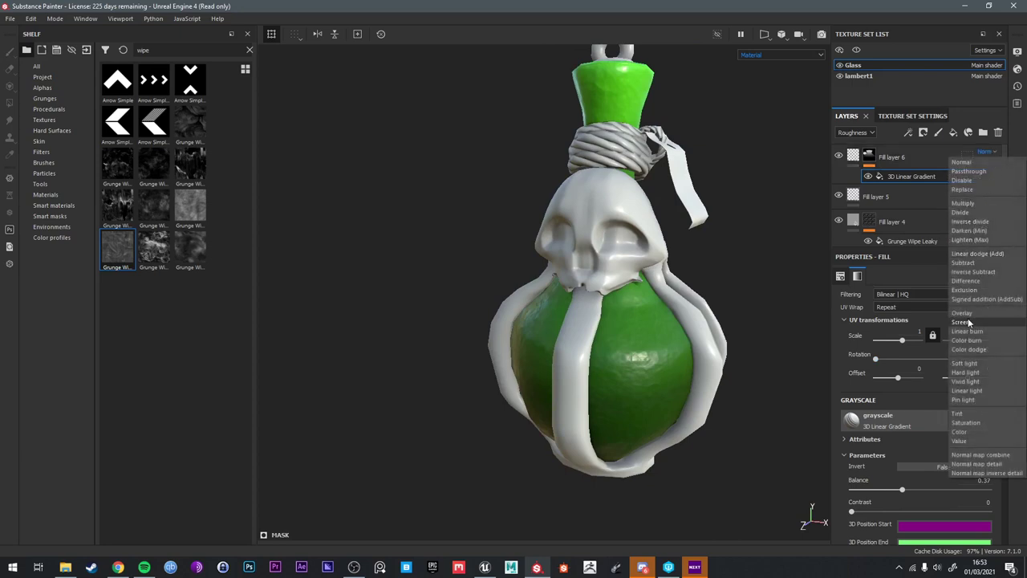
left_click(961, 322)
left_click_drag(1002, 182, 992, 182)
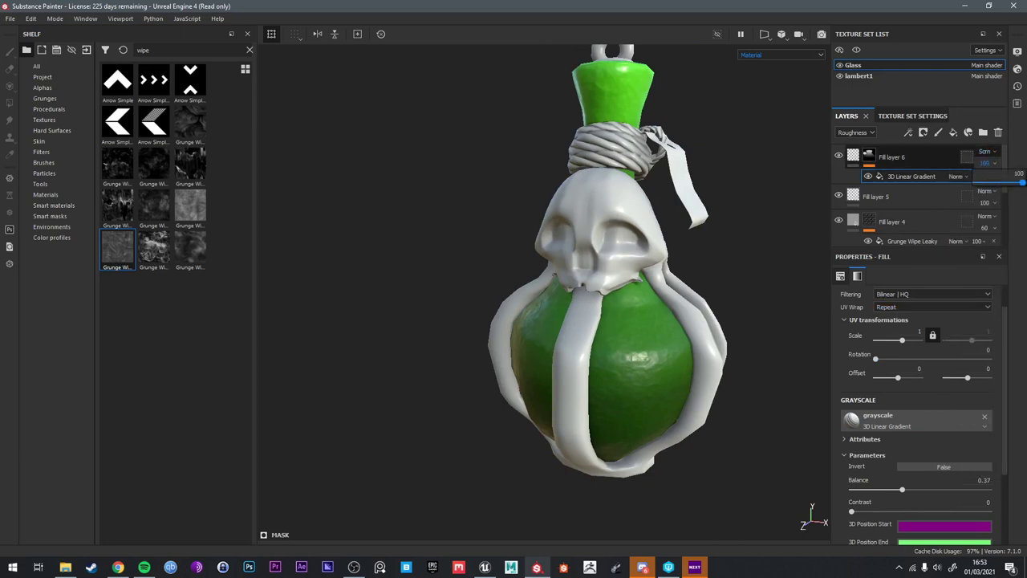
left_click(986, 152)
left_click(985, 165)
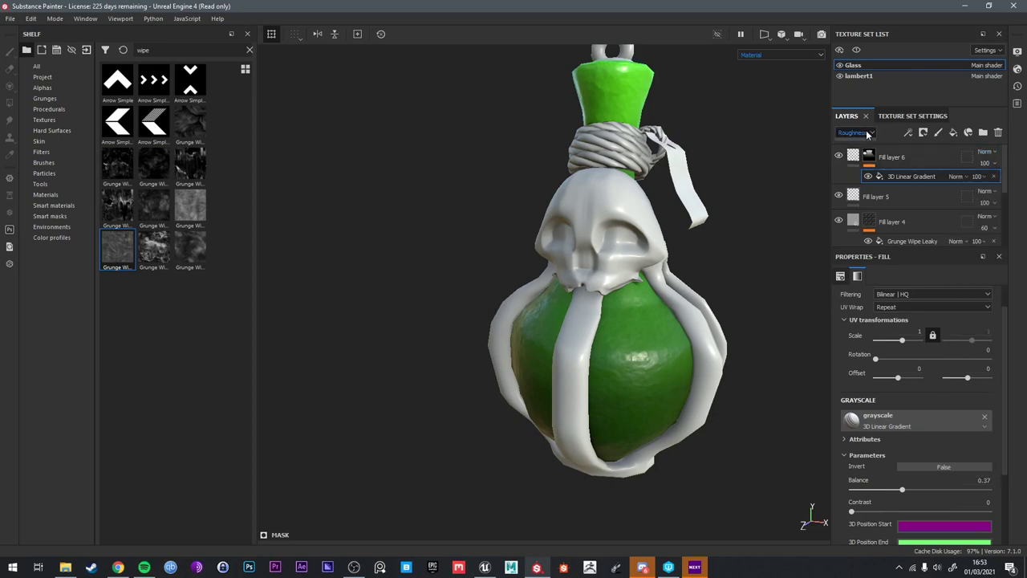
Show the Base Color channel in the layer stack and set Fill layer 6 to Screen blending at 51 opacity
left_click(867, 133)
left_click(850, 143)
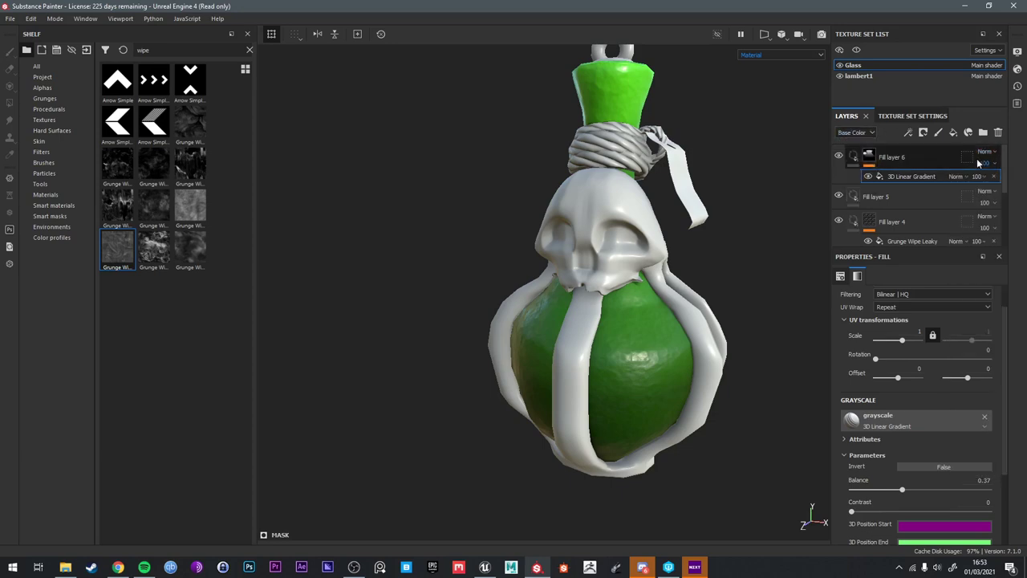
left_click(985, 152)
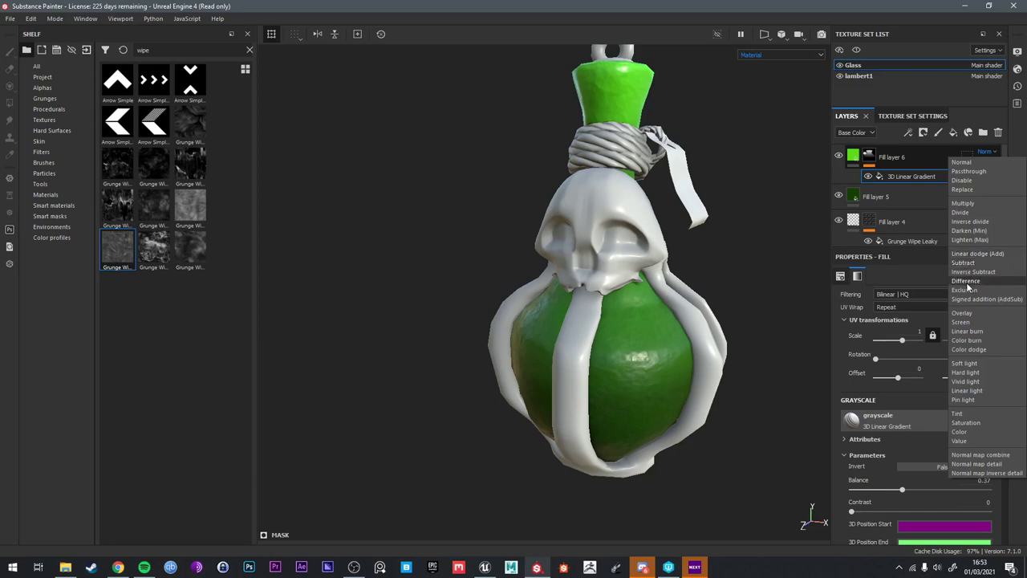
left_click(963, 322)
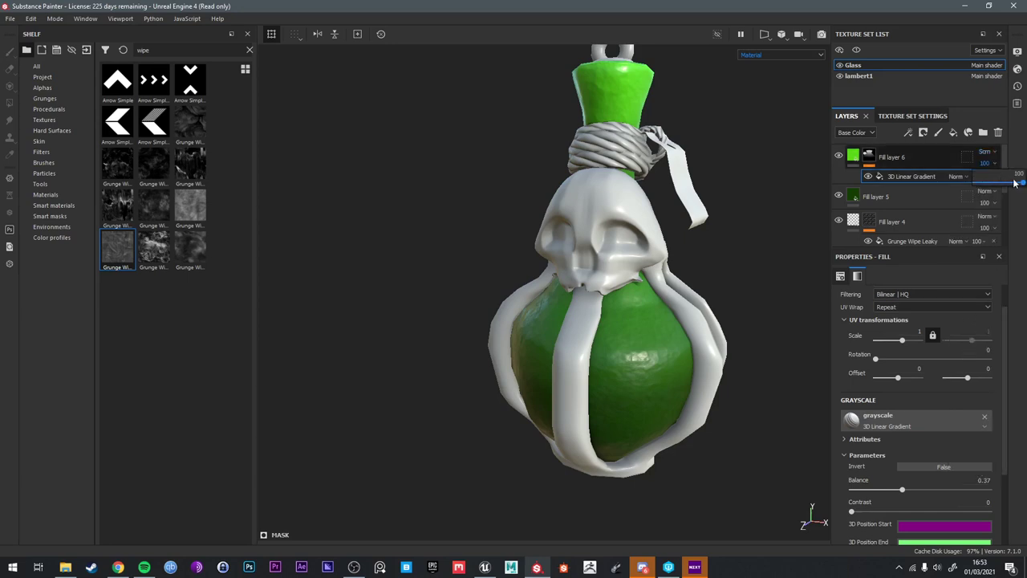
mouse_move(1015, 183)
left_mouse_down()
mouse_move(986, 184)
mouse_move(999, 183)
left_mouse_up()
mouse_move(710, 297)
left_mouse_down("alt")
mouse_move(636, 265)
mouse_move(683, 287)
mouse_move(726, 291)
left_mouse_up("alt")
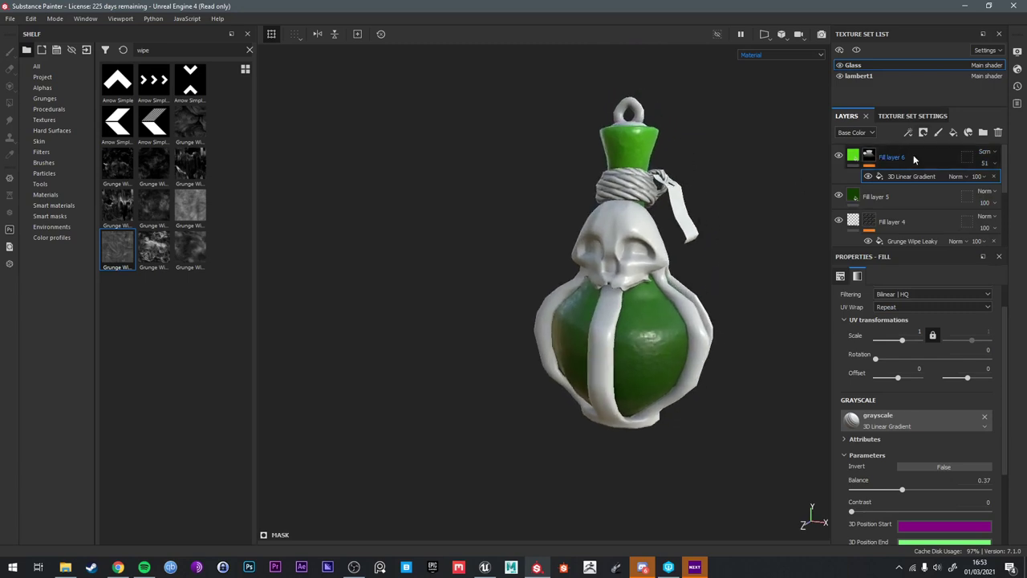
Add a fill layer above Fill layer 6 that affects only the color channel and set its base color to light green
left_click(919, 157)
left_click(954, 134)
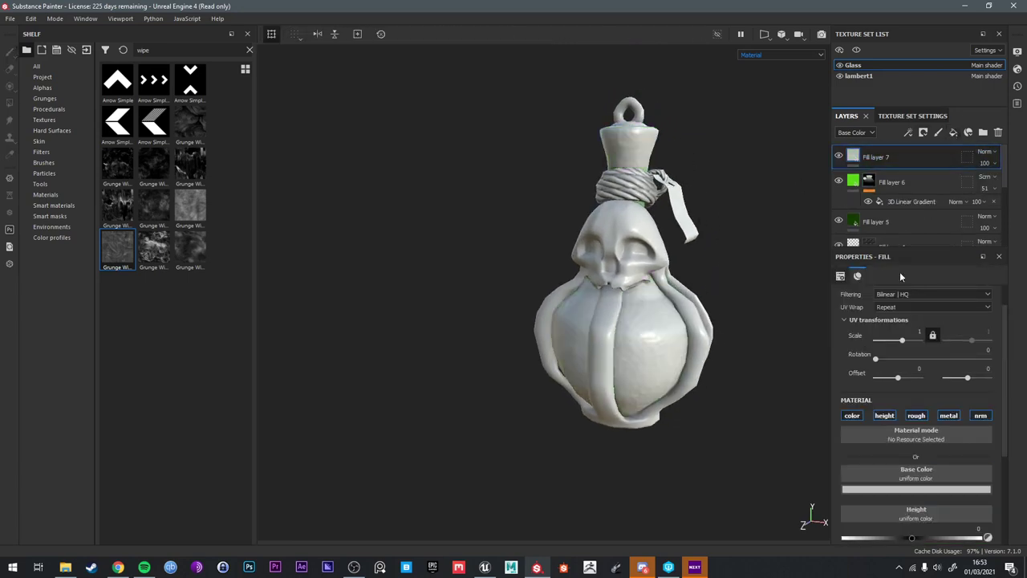
left_click(890, 418)
left_click(919, 417)
left_click(954, 417)
left_click(980, 417)
left_click(906, 486)
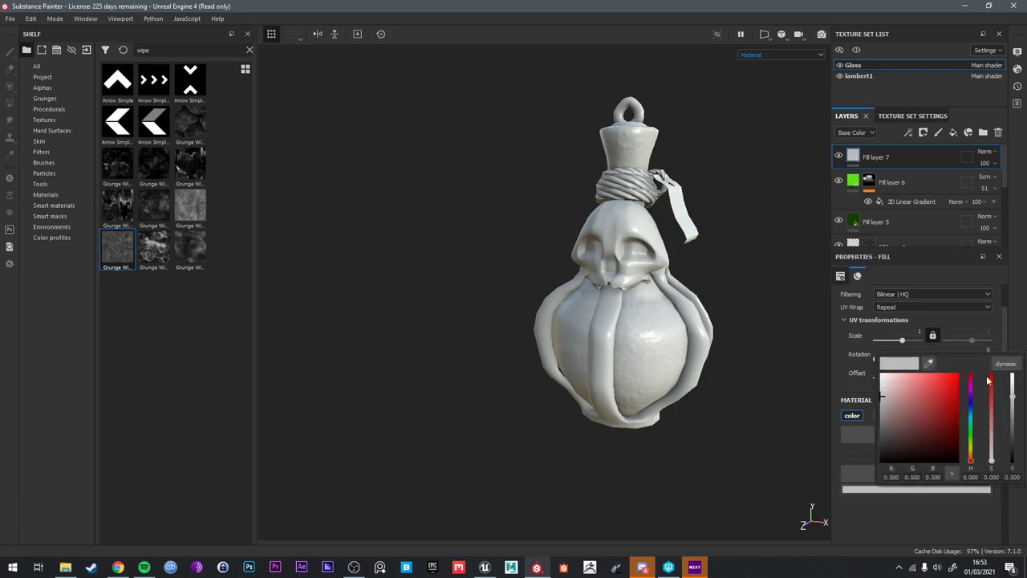
left_click_drag(971, 447, 971, 437)
left_click_drag(934, 395, 926, 375)
Try the Overlay blend mode on Fill layer 7 and switch it to Screen
left_click(985, 152)
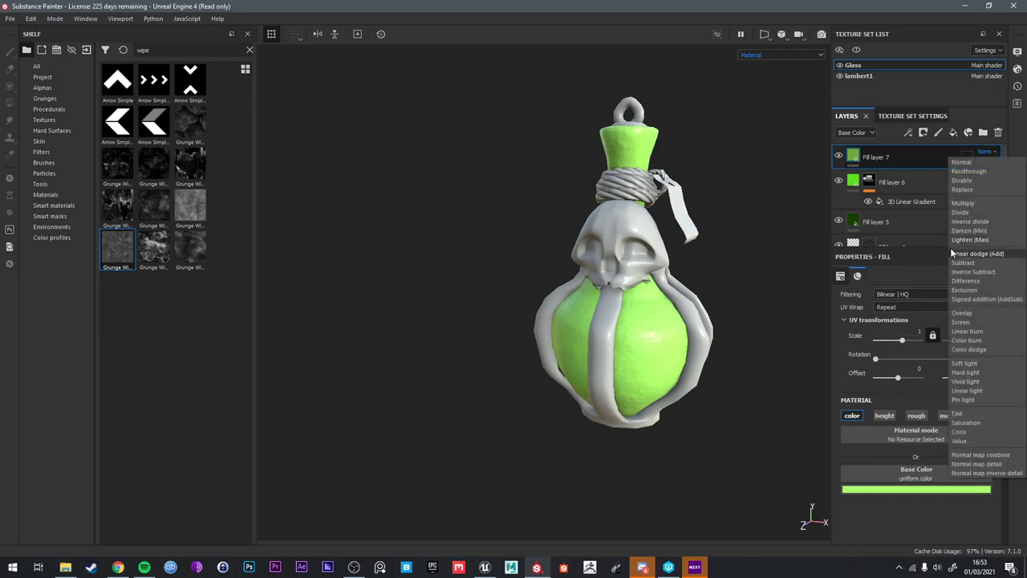
left_click(963, 314)
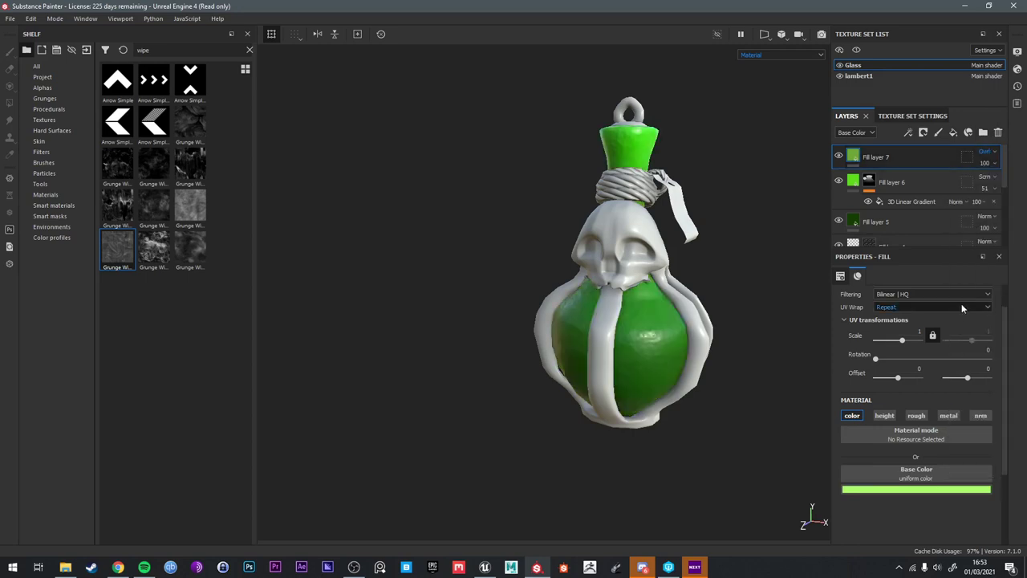
left_click(995, 152)
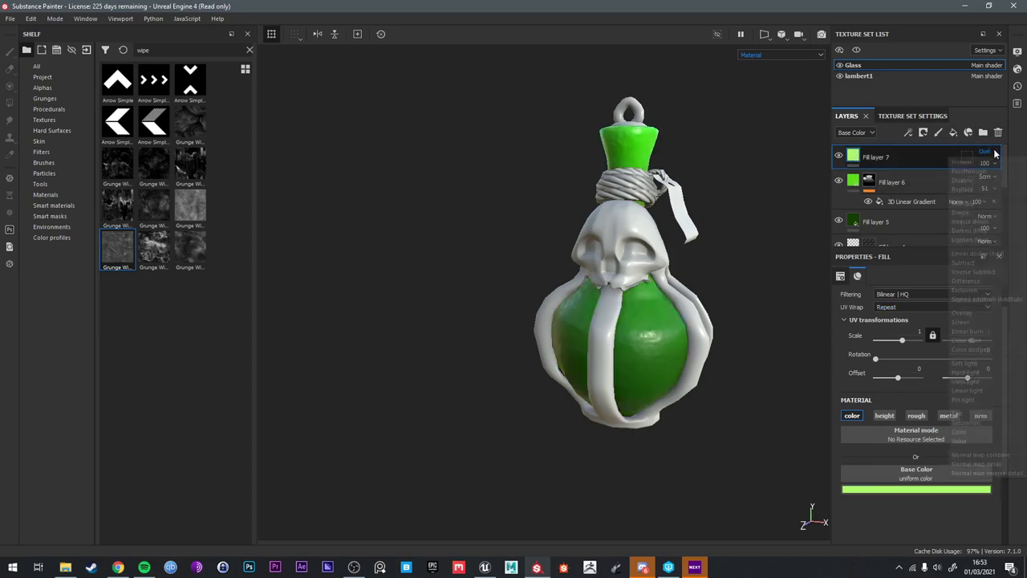
left_click(980, 322)
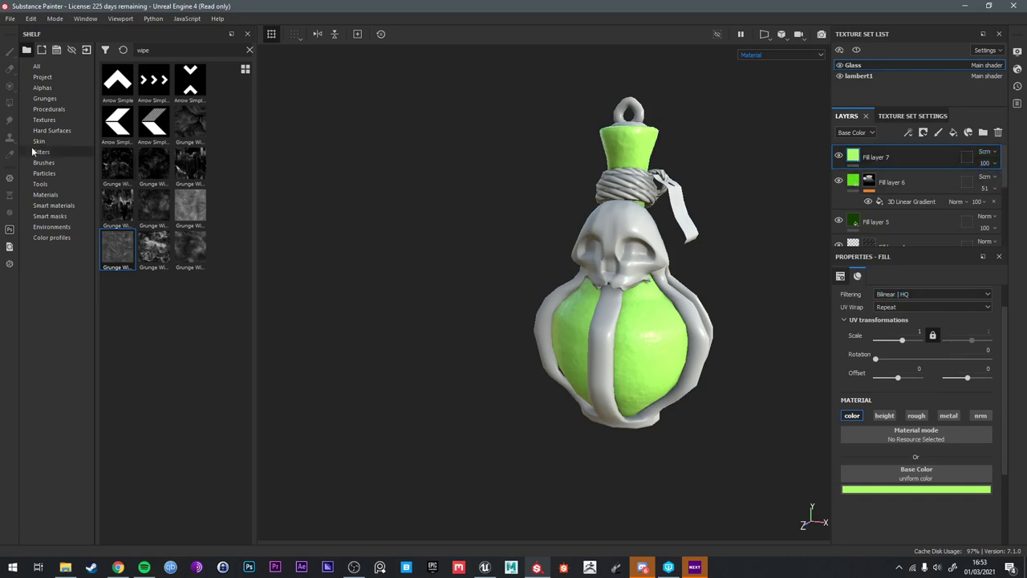
Find the edge smart masks, apply Dirt Soft Edges to Fill layer 7, and lower the layer's opacity to 72
left_click(53, 216)
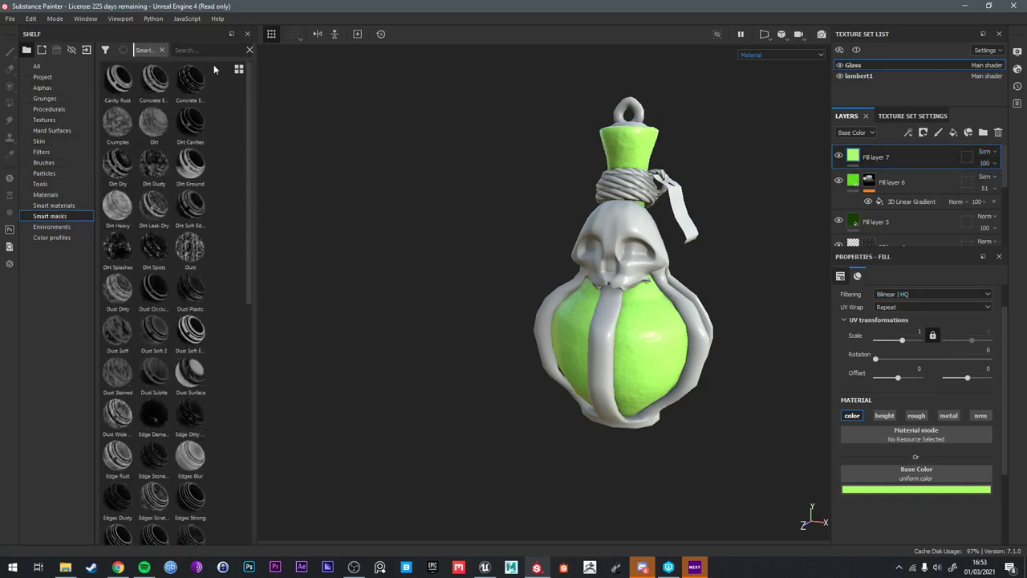
left_click(211, 52)
type("edg")
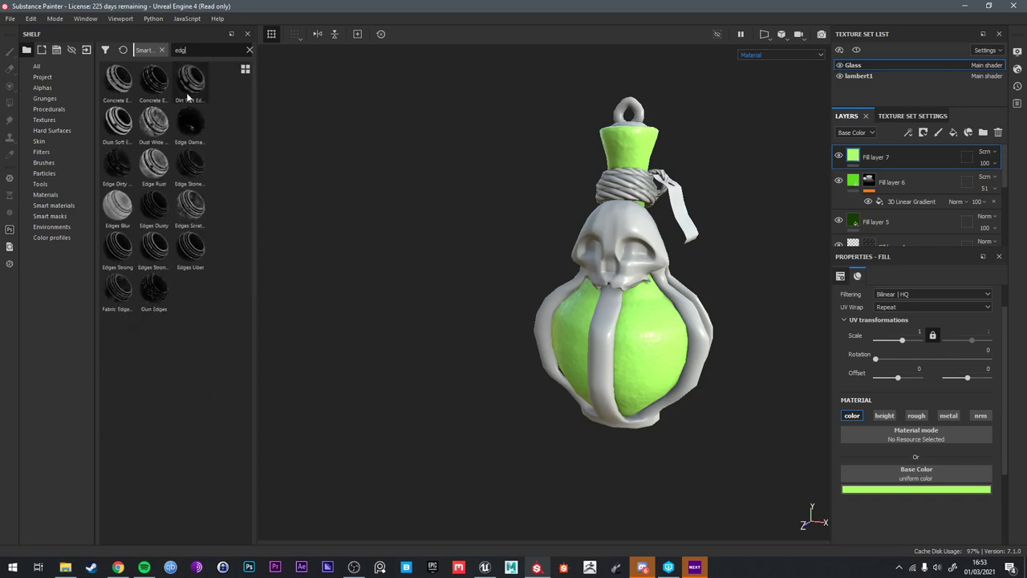
mouse_move(187, 96)
left_mouse_down()
mouse_move(912, 268)
mouse_move(917, 161)
mouse_move(904, 157)
left_mouse_up()
left_click_drag(692, 258, 628, 274, "alt")
scroll(627, 273, "up", 4)
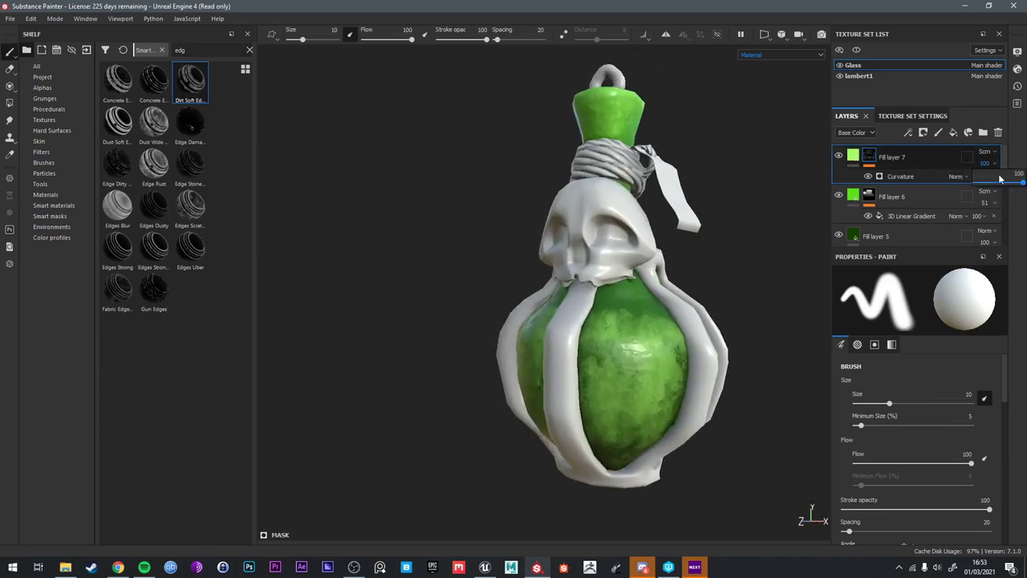
left_click_drag(1003, 182, 1013, 185)
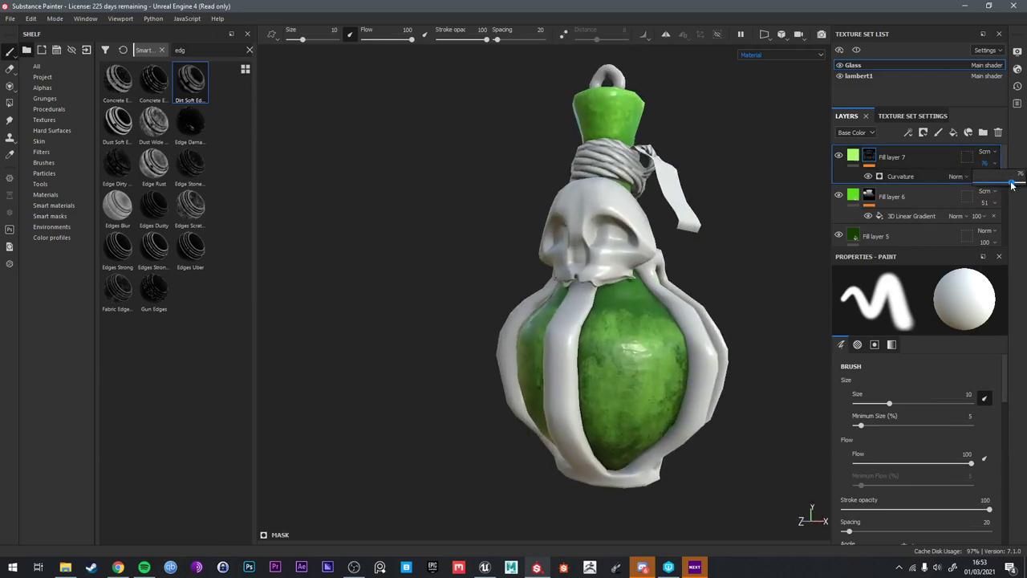
Add a Blur filter above the Curvature generator in Fill layer 7's mask and set its blur intensity to 2
left_click(910, 175)
right_click(905, 193)
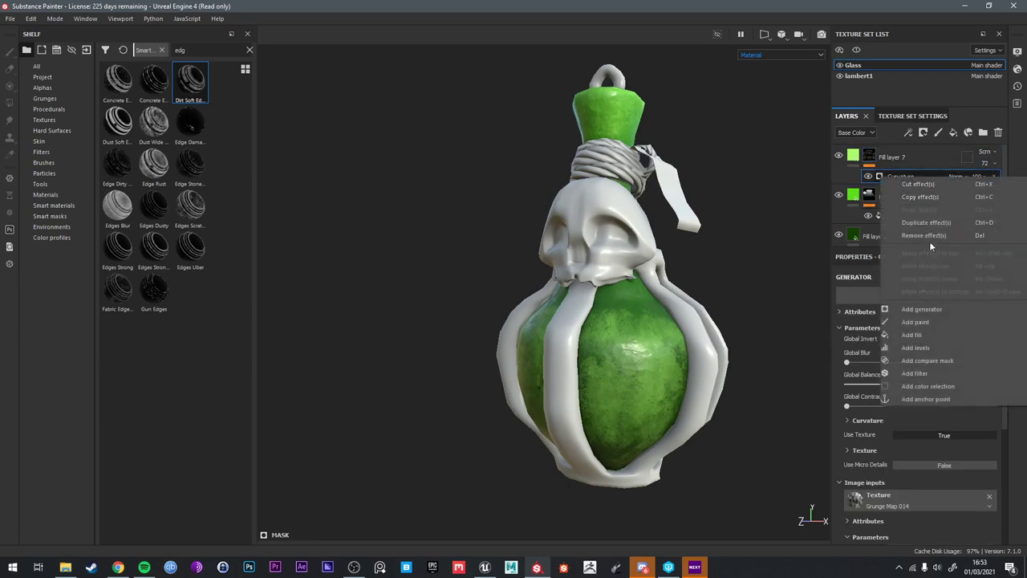
left_click(912, 370)
left_click(915, 297)
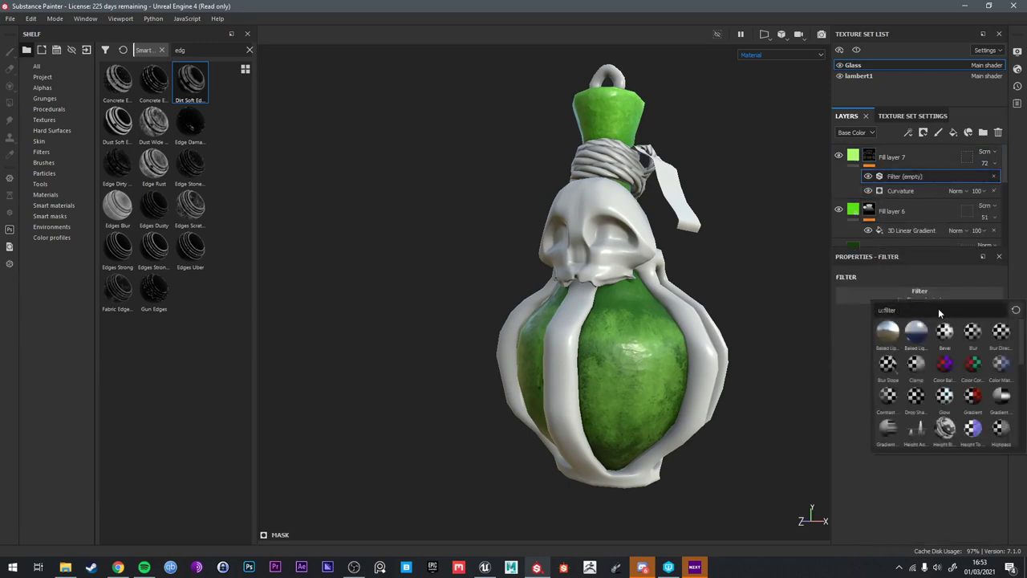
left_click(970, 336)
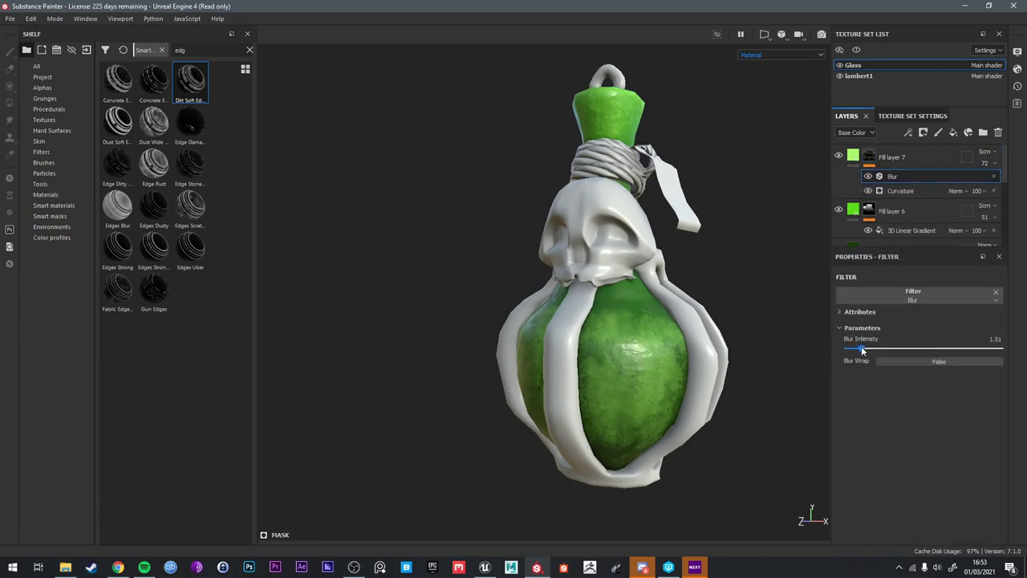
left_click_drag(615, 304, 710, 307, "alt")
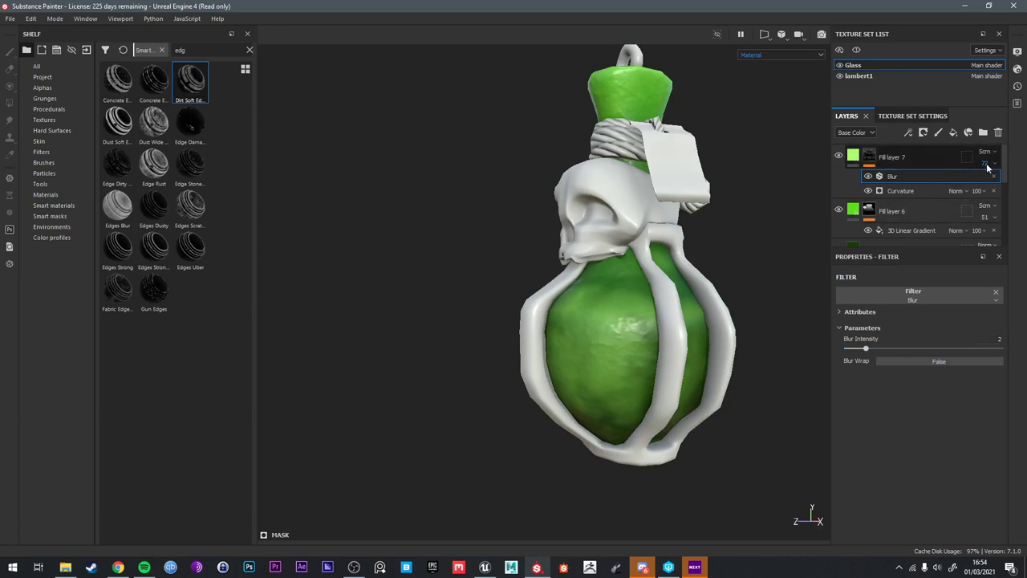
Lower Fill layer 7's opacity to 39 and check the glass from several angles with the lighting rotated
left_click_drag(1010, 183, 989, 191)
left_click_drag(678, 329, 775, 329, "alt")
middle_click_drag(621, 348, 653, 307, "alt")
left_click_drag(653, 308, 757, 315, "alt")
right_click_drag(587, 301, 551, 307, "shift")
left_click_drag(550, 306, 581, 393, "alt")
key("f")
Change Fill layer 6's base color to a darker green and set its opacity to 48
left_click(898, 211)
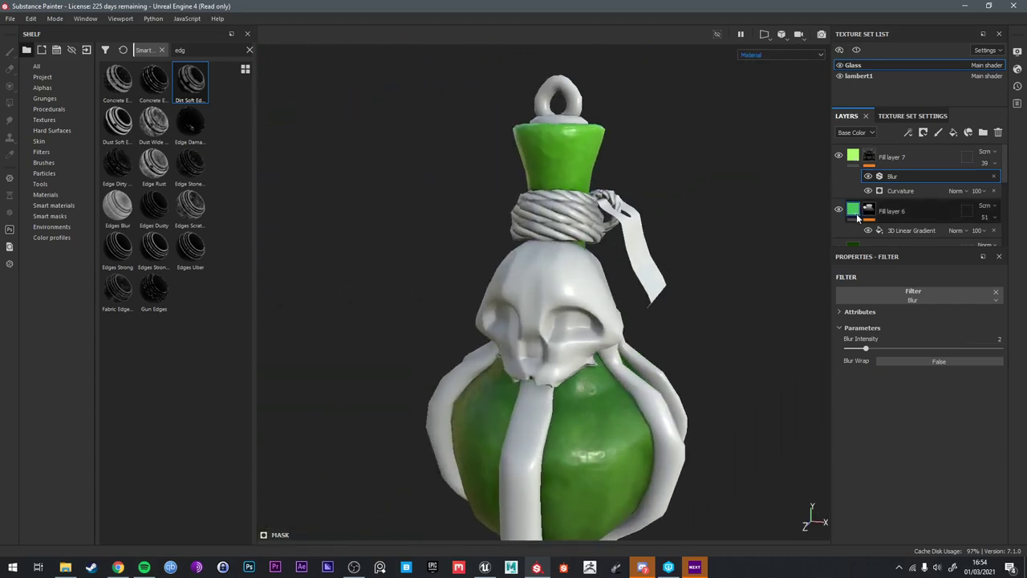
left_click(856, 210)
left_click(915, 485)
left_click_drag(968, 399, 975, 416)
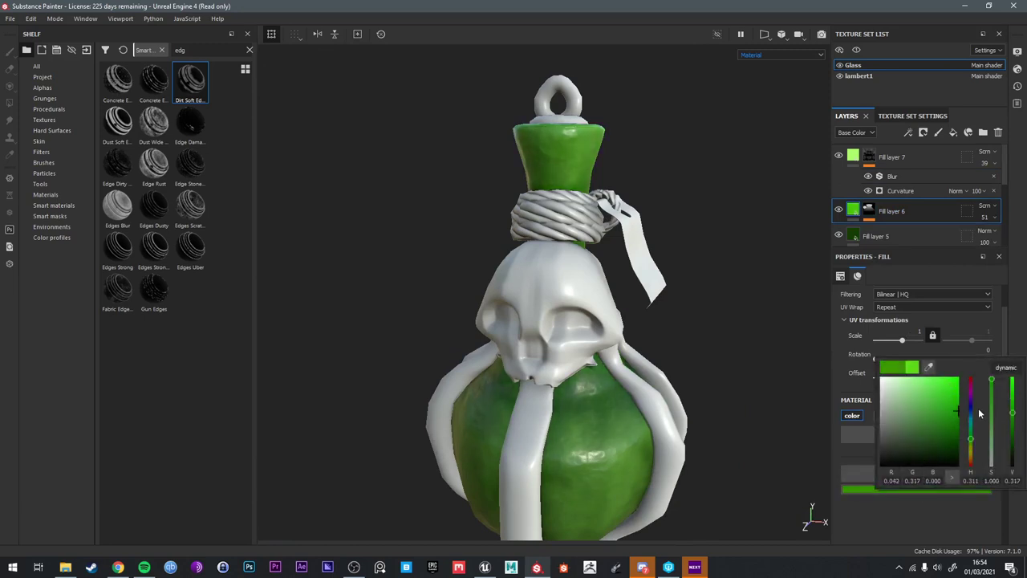
left_click_drag(979, 405, 992, 414)
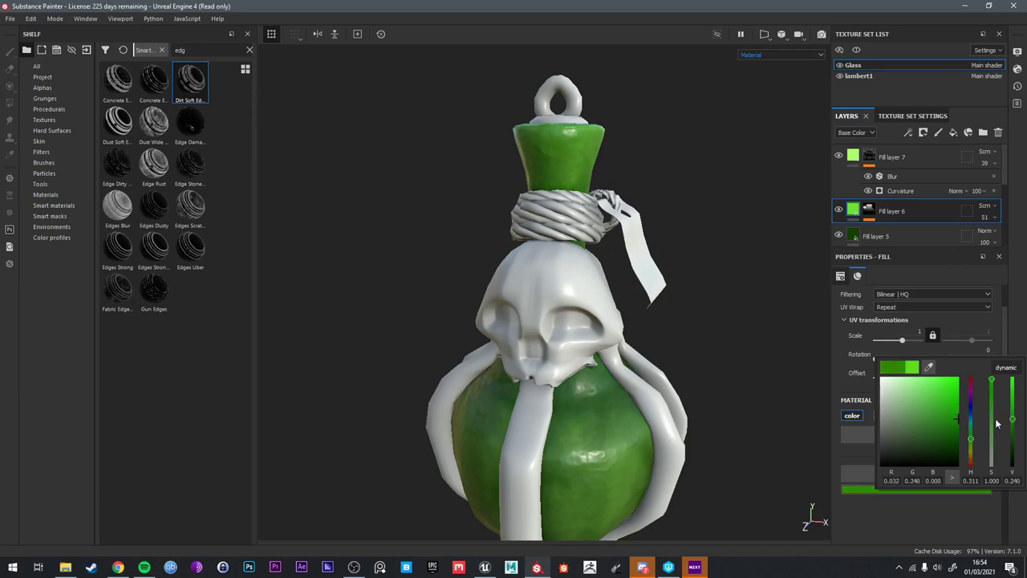
left_click_drag(722, 347, 607, 342, "alt")
right_click_drag(642, 333, 738, 337, "shift")
middle_click_drag(738, 354, 730, 256, "alt")
left_click_drag(731, 257, 756, 254, "alt")
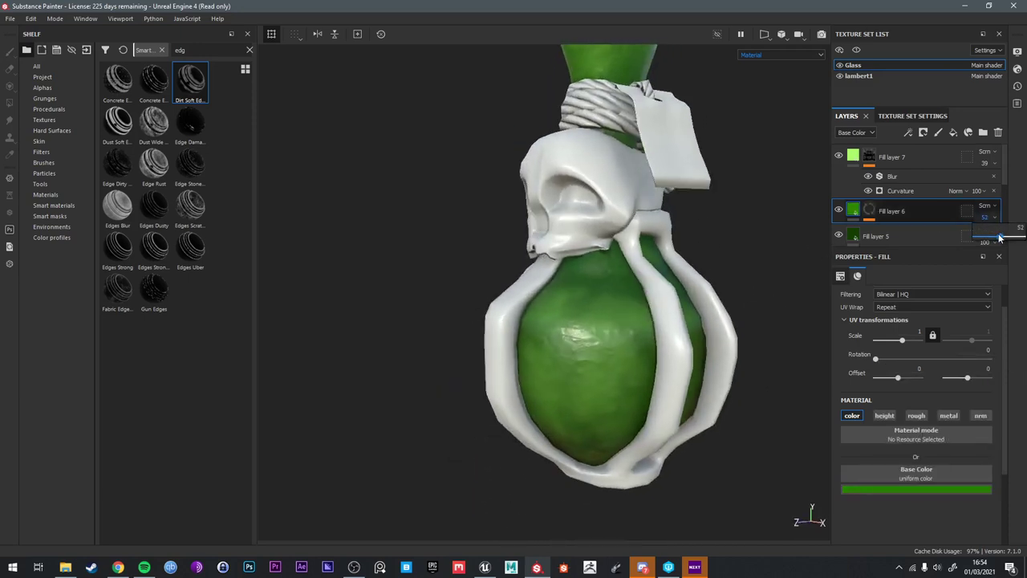
left_click_drag(734, 288, 731, 255, "alt")
Add a fill layer above Fill layer 7 that affects only color and roughness, with roughness at 0.645
left_click(953, 133)
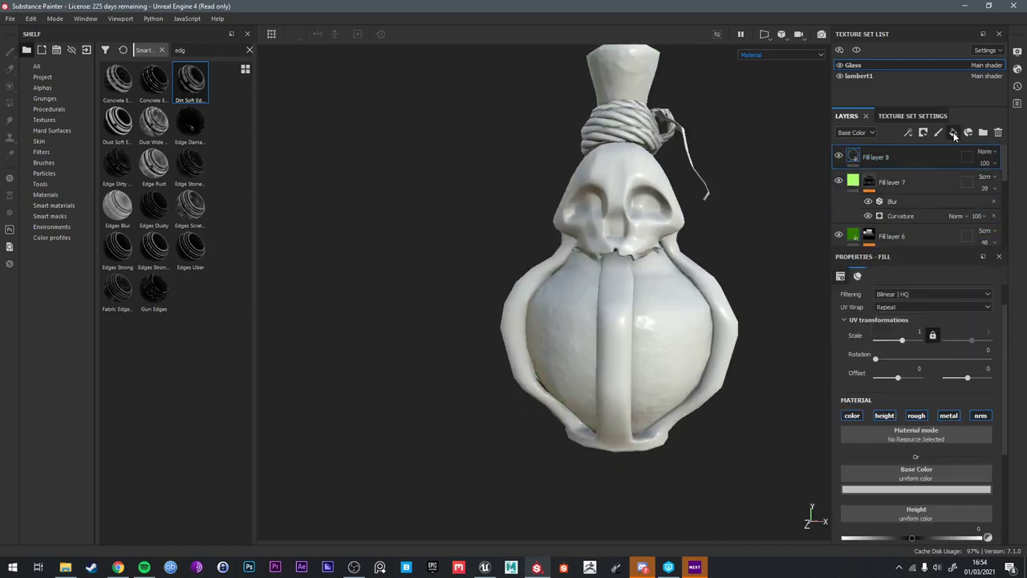
left_click(880, 418)
left_click(916, 418)
left_click(946, 417)
left_click(976, 416)
left_click(914, 417)
scroll(911, 482, "down", 2)
left_click(931, 474)
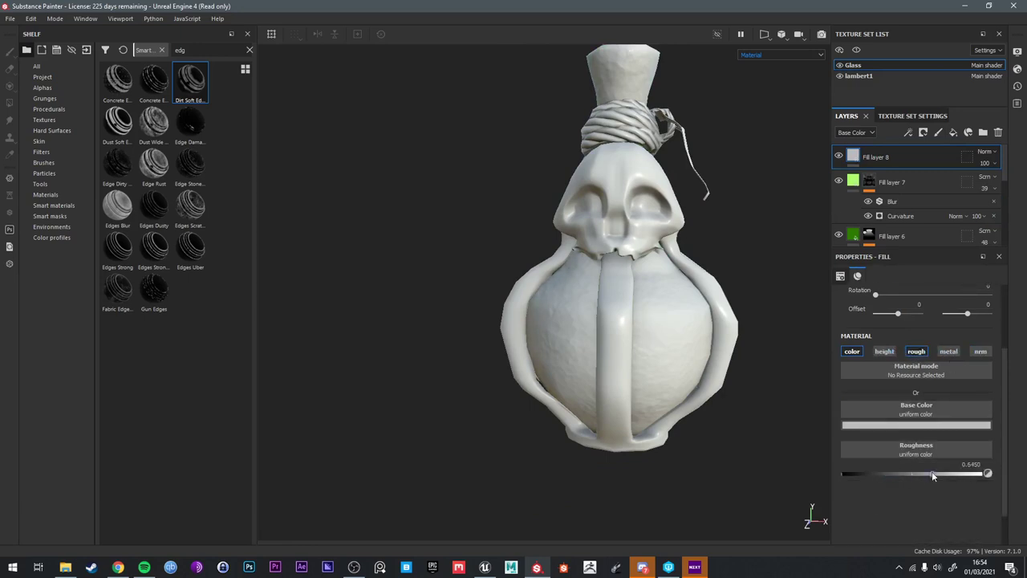
Set Fill layer 8's base color to brown
left_click(905, 424)
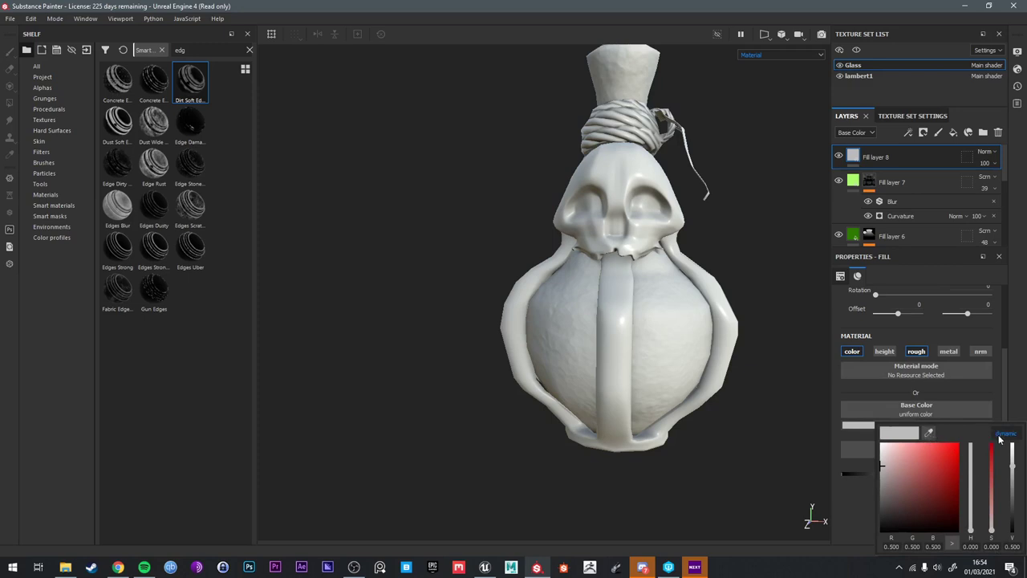
left_click(971, 524)
left_click_drag(935, 491, 925, 498)
left_click_drag(724, 271, 649, 257, "alt")
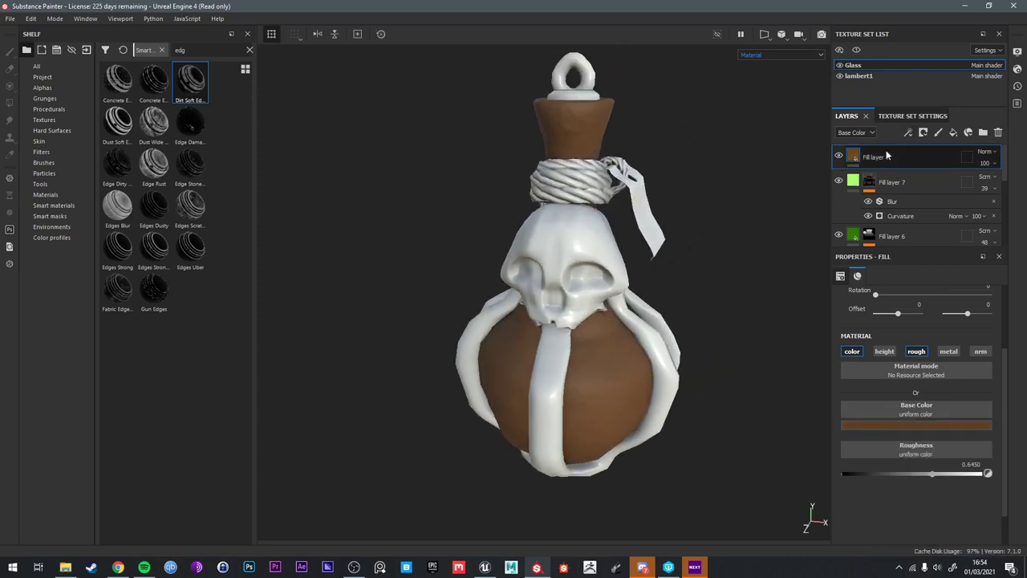
Search the smart masks for dirt and apply Dirt Cavities to Fill layer 8
left_click(53, 207)
left_click(48, 216)
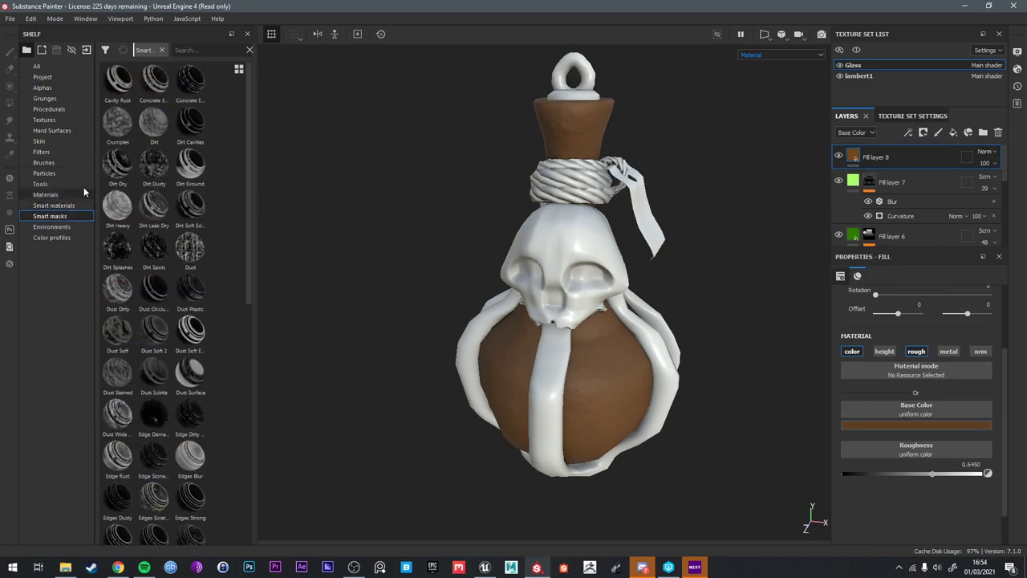
left_click(197, 49)
type("dirt")
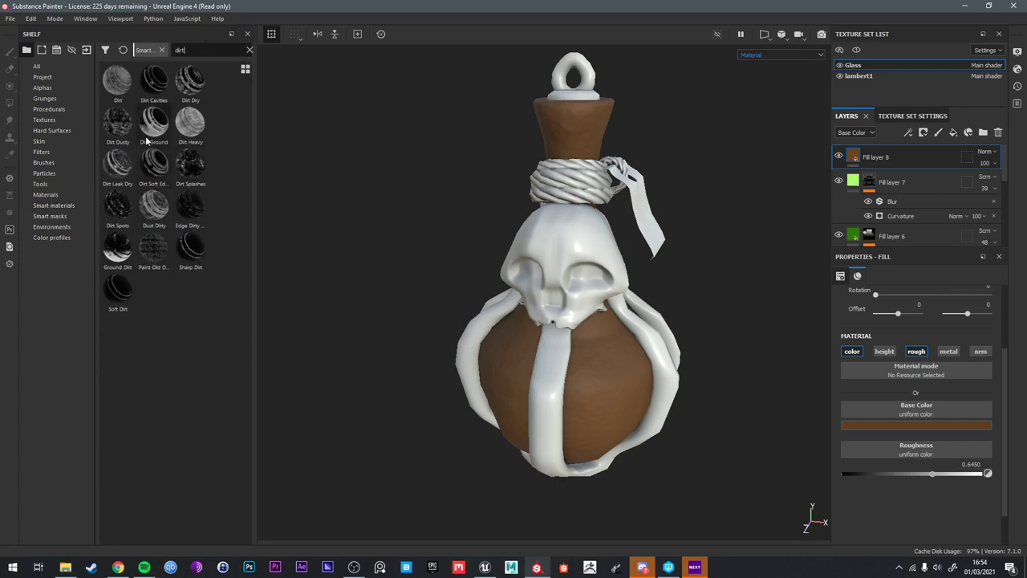
left_click_drag(153, 89, 872, 156)
left_click_drag(748, 214, 671, 191, "alt")
middle_click_drag(664, 199, 671, 183, "alt")
left_click_drag(671, 183, 642, 190, "alt")
right_click_drag(642, 189, 666, 205, "alt")
left_click_drag(666, 205, 691, 201, "alt")
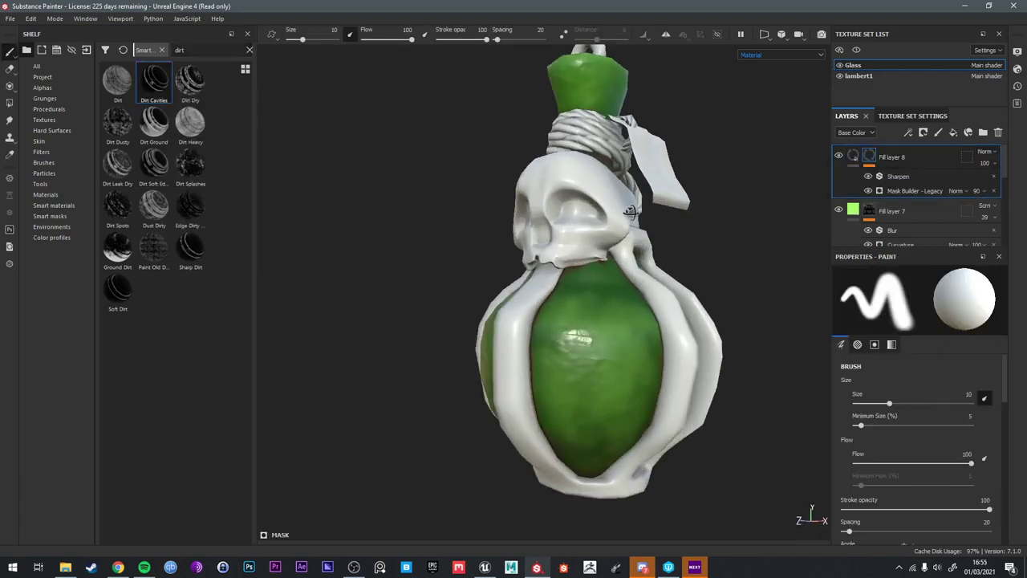
Remove the Sharpen filter from Fill layer 8's mask, then raise the Mask Builder level to 0.82 and lower its contrast
left_click(908, 190)
left_click(994, 177)
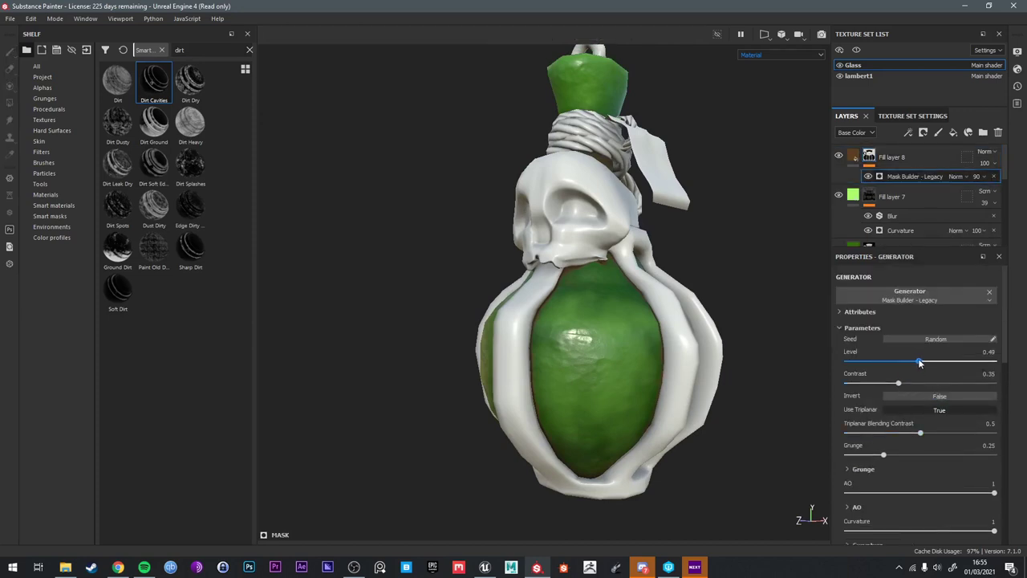
left_click_drag(731, 366, 698, 369, "alt")
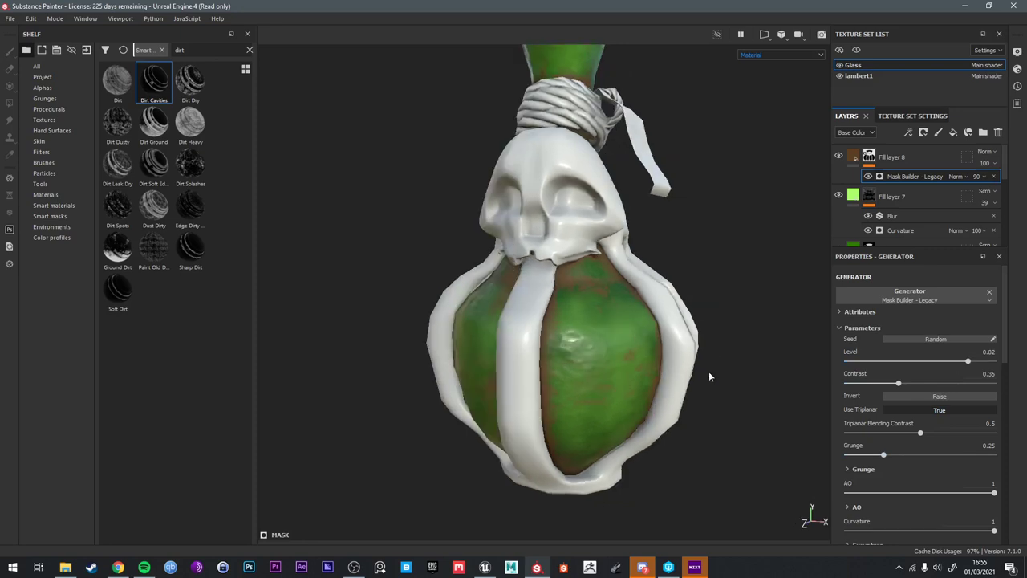
middle_click_drag(698, 368, 718, 405, "alt")
left_click_drag(896, 386, 859, 383)
left_click_drag(610, 345, 618, 285, "alt")
left_click_drag(630, 329, 746, 309, "alt")
Change Fill layer 8's base color to a muted grey-brown and check the dirt around the bottle
left_click(855, 159)
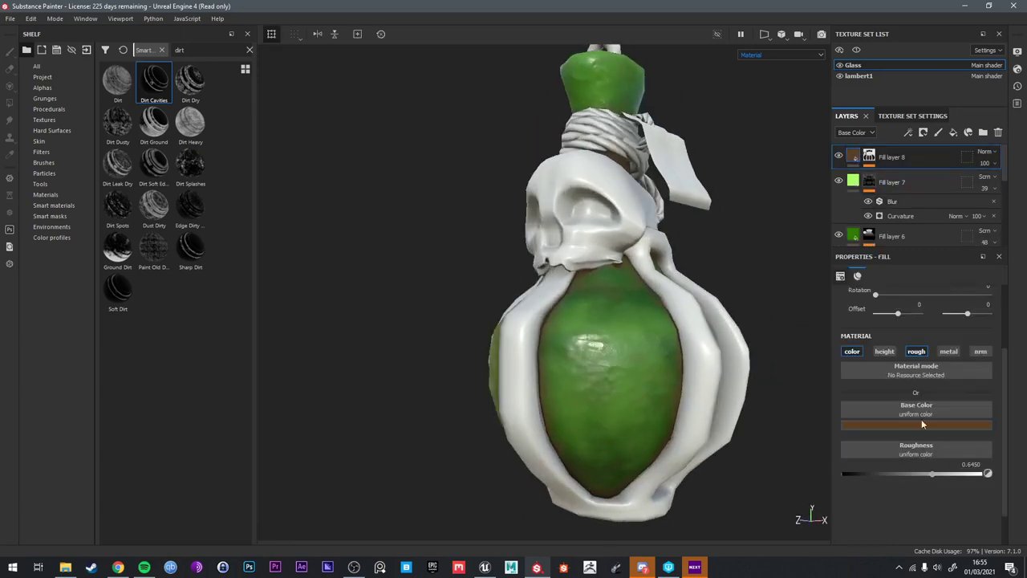
left_click(906, 426)
mouse_move(913, 497)
left_mouse_down()
mouse_move(901, 501)
mouse_move(905, 478)
mouse_move(896, 495)
left_mouse_up()
left_click_drag(710, 409, 609, 417, "alt")
middle_click_drag(751, 334, 688, 358, "alt")
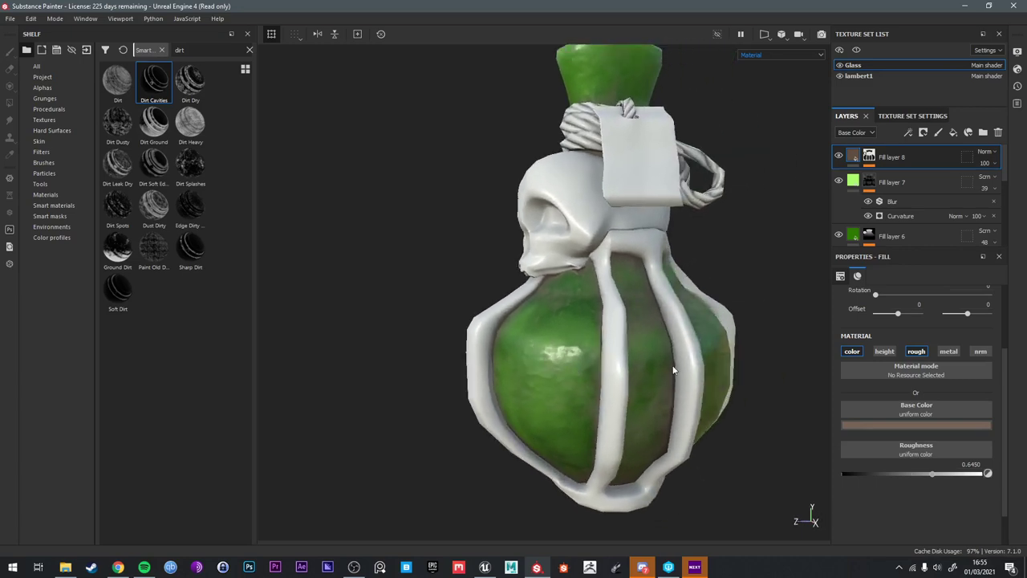
left_click_drag(687, 358, 630, 353, "alt")
middle_click_drag(651, 344, 560, 345, "alt")
left_click_drag(561, 347, 644, 367, "alt")
scroll(538, 369, "up", 3)
middle_click_drag(644, 368, 629, 285, "alt")
right_click_drag(629, 286, 639, 287, "shift")
Try Multiply blending on Fill layer 8, return it to Normal, and lower the layer's opacity to 61
left_click(987, 152)
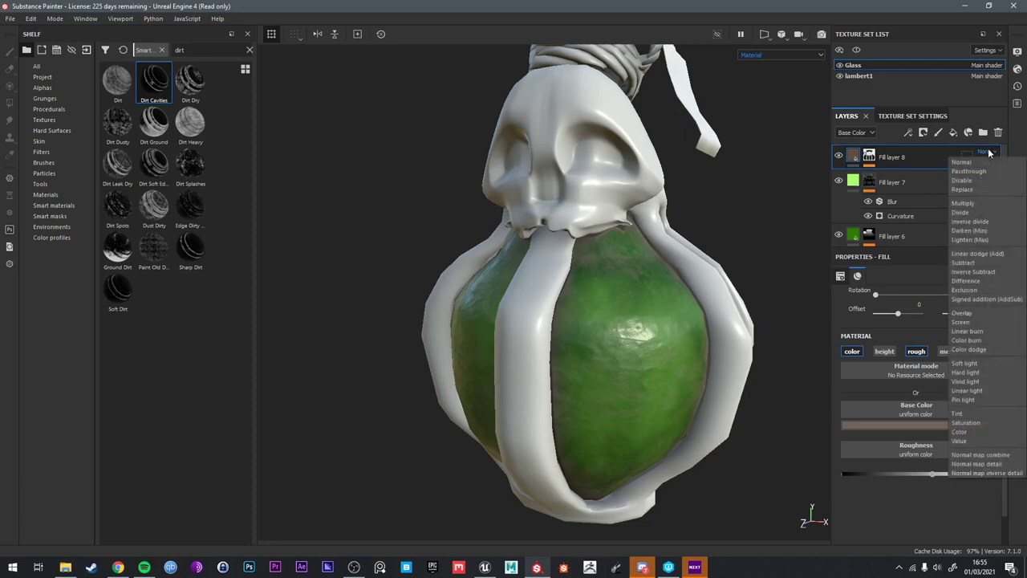
left_click(972, 202)
left_click_drag(706, 213, 638, 217, "alt")
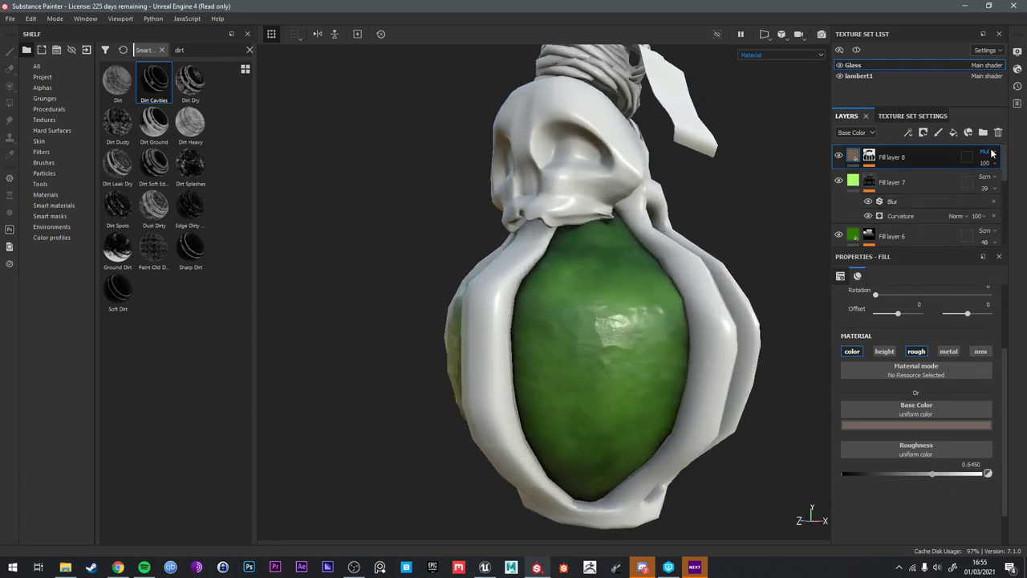
left_click(987, 152)
left_click(992, 164)
left_click_drag(1009, 186, 1013, 184)
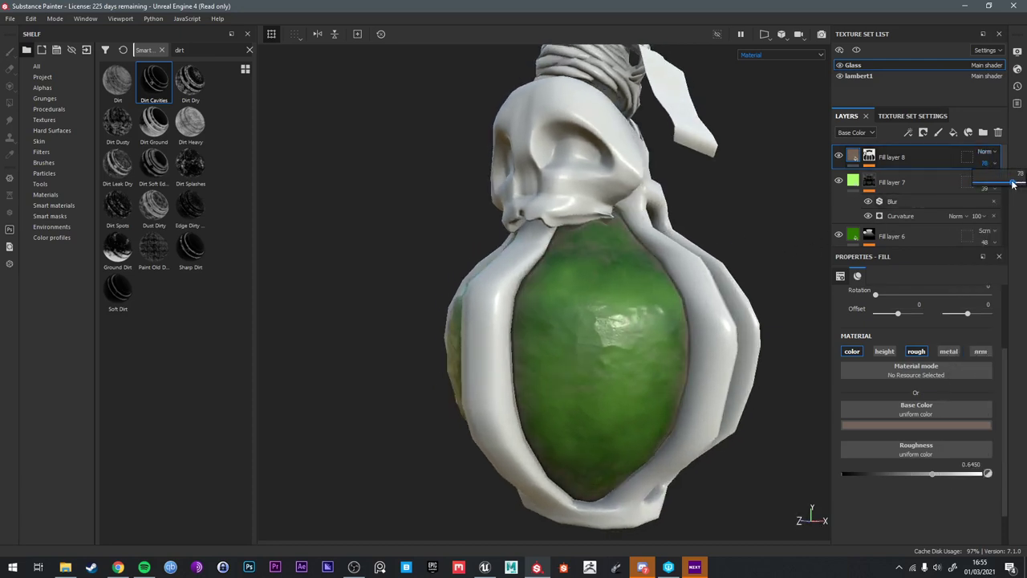
Examine the dirt along the glass edges from several angles and distances, toggling Fill layer 8's visibility for comparison
left_click_drag(802, 241, 588, 273, "alt")
scroll(531, 278, "up", 5)
scroll(597, 343, "down", 3)
scroll(571, 322, "down", 2)
middle_click_drag(587, 273, 610, 415, "alt")
left_click_drag(589, 226, 529, 268, "alt")
middle_click_drag(555, 442, 564, 222, "alt")
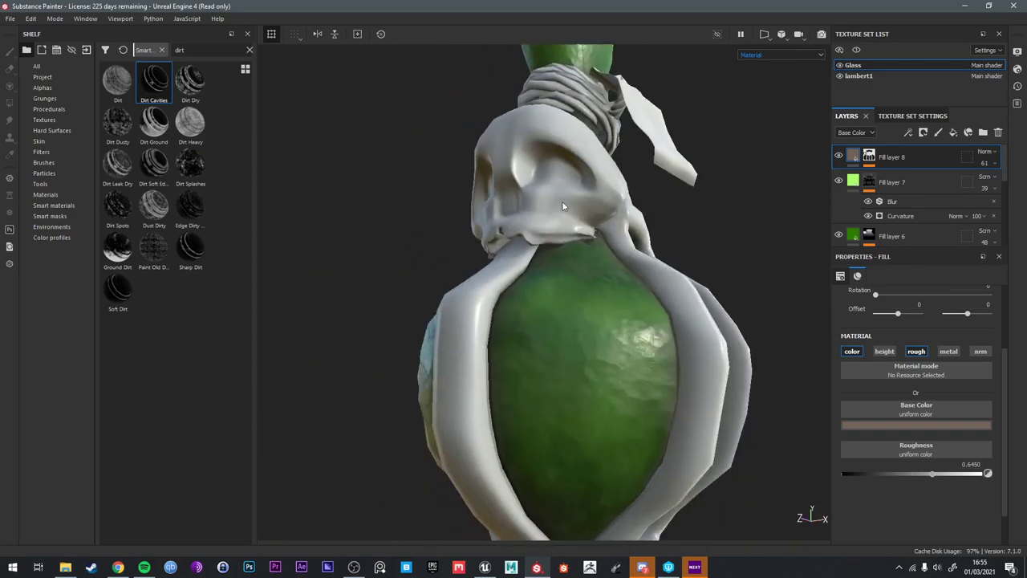
left_click_drag(564, 223, 610, 348, "alt")
middle_click_drag(611, 337, 613, 316, "alt")
right_click_drag(613, 316, 631, 333, "alt")
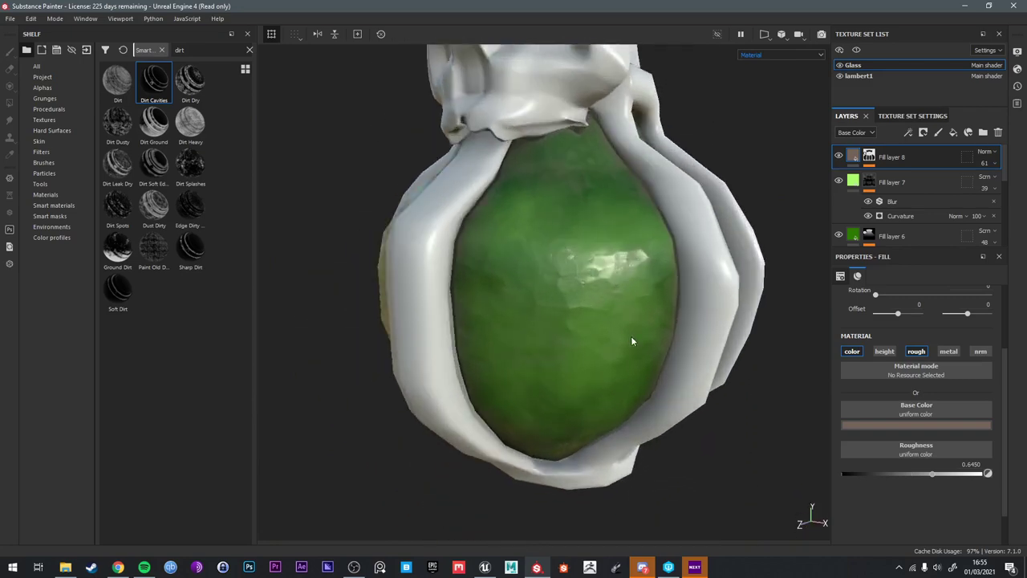
left_click_drag(631, 333, 629, 379, "alt")
right_click_drag(628, 379, 633, 339, "alt")
left_click_drag(633, 339, 565, 391, "alt")
right_click_drag(564, 391, 597, 277, "alt")
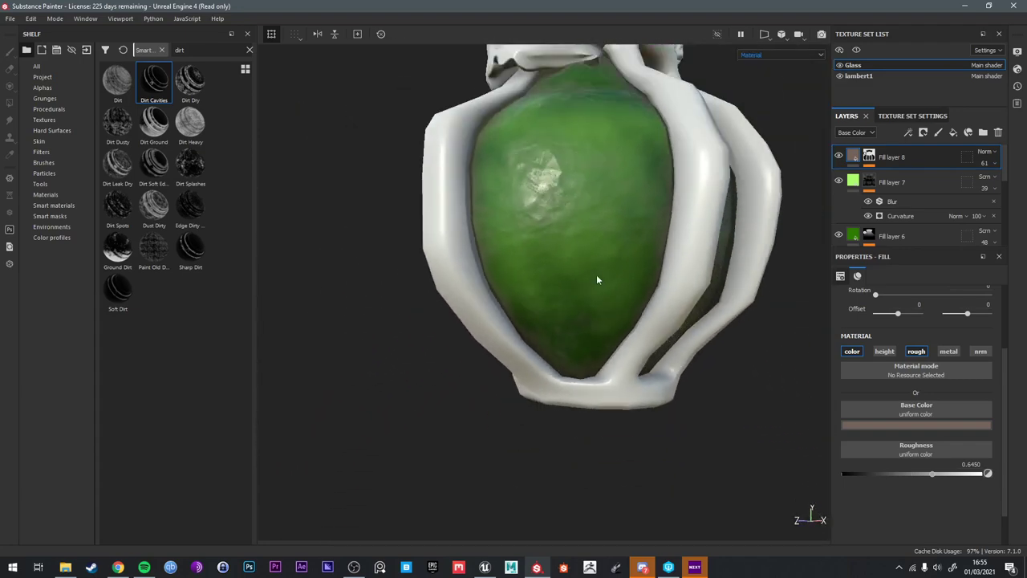
middle_click_drag(598, 277, 580, 346, "alt")
left_click_drag(580, 345, 584, 244, "alt")
middle_click_drag(584, 244, 604, 196, "alt")
left_click_drag(603, 196, 601, 285, "alt")
middle_click_drag(601, 284, 579, 384, "alt")
right_click_drag(578, 385, 578, 333, "alt")
left_click_drag(578, 332, 593, 312, "alt")
middle_click_drag(594, 312, 638, 273, "alt")
left_click_drag(638, 274, 671, 269, "alt")
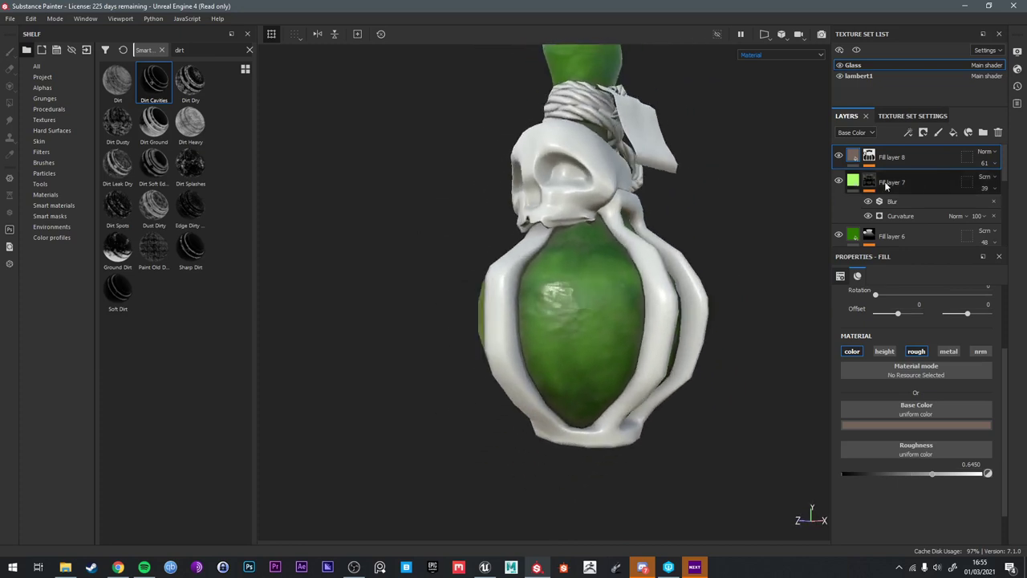
left_click(839, 157)
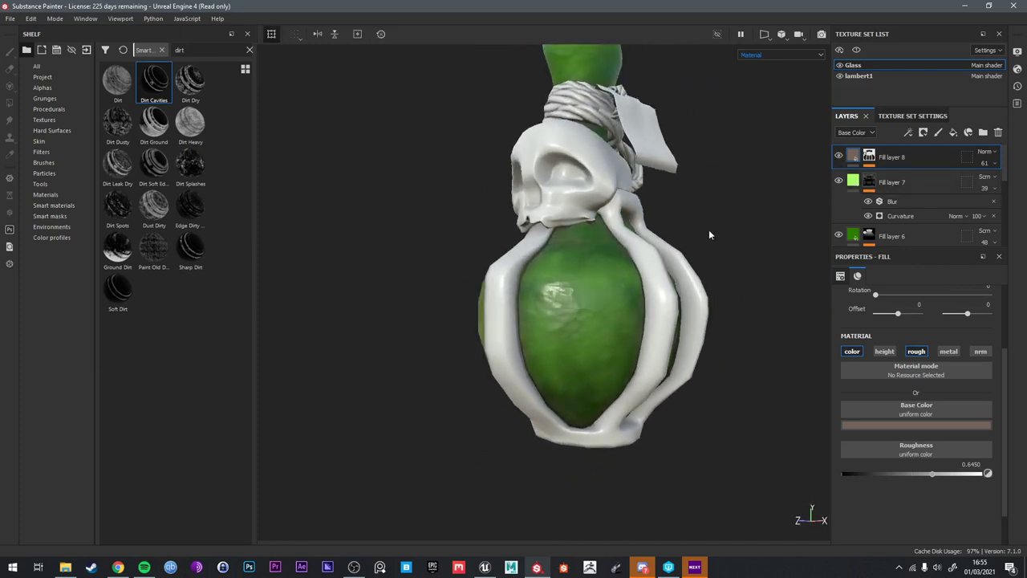
scroll(709, 237, "down", 2)
Add a fill layer between Fill layers 7 and 8 that affects only color and set its base color to black
left_click(951, 133)
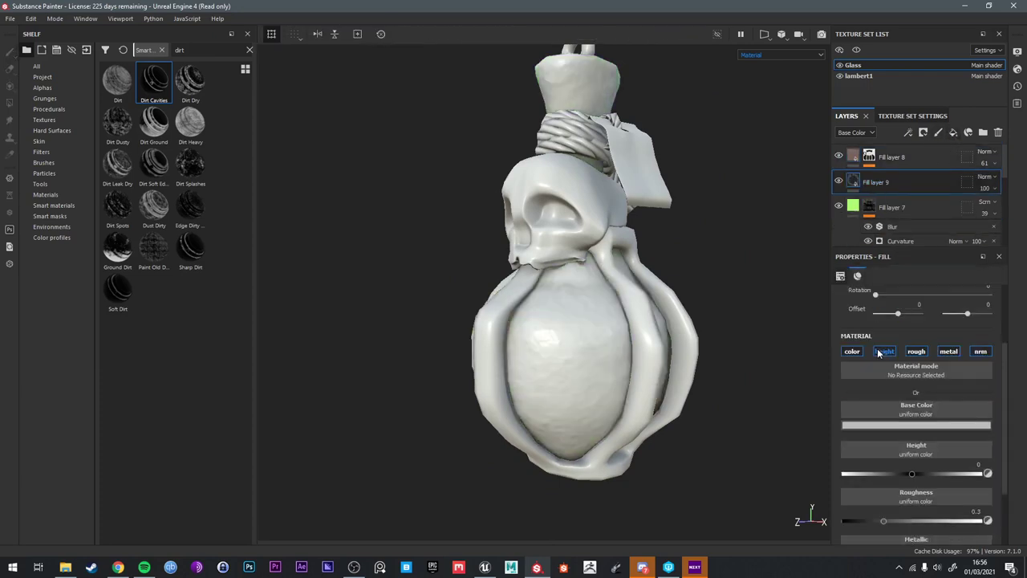
left_click(882, 351)
left_click(915, 351)
left_click(948, 352)
left_click(979, 352)
left_click(917, 425)
left_click_drag(916, 425, 818, 549)
Add a mask to Fill layer 9, fill it with the 3D Linear Gradient, and set Invert to True
left_click_drag(737, 312, 732, 337, "alt")
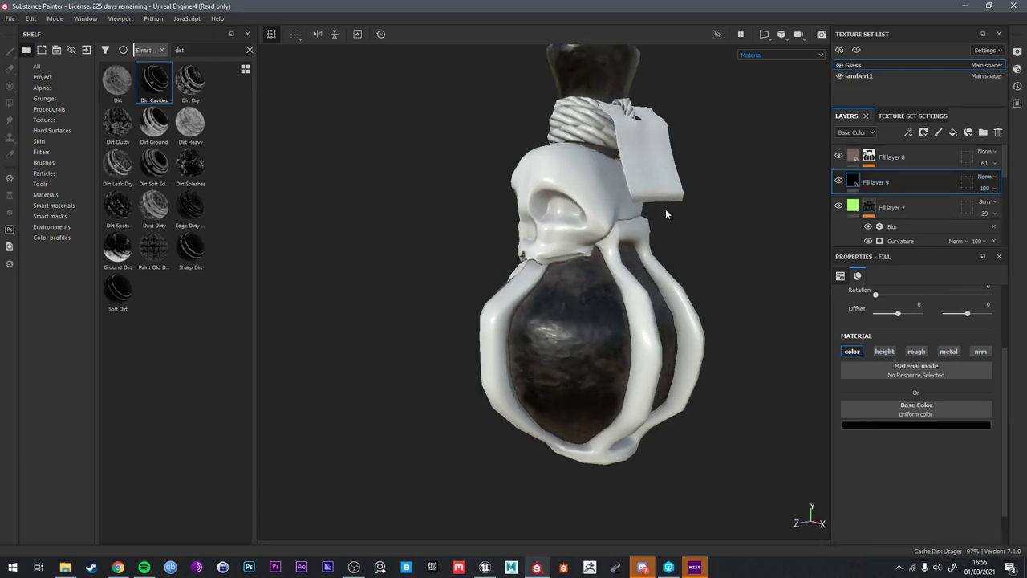
middle_click_drag(665, 210, 641, 278, "alt")
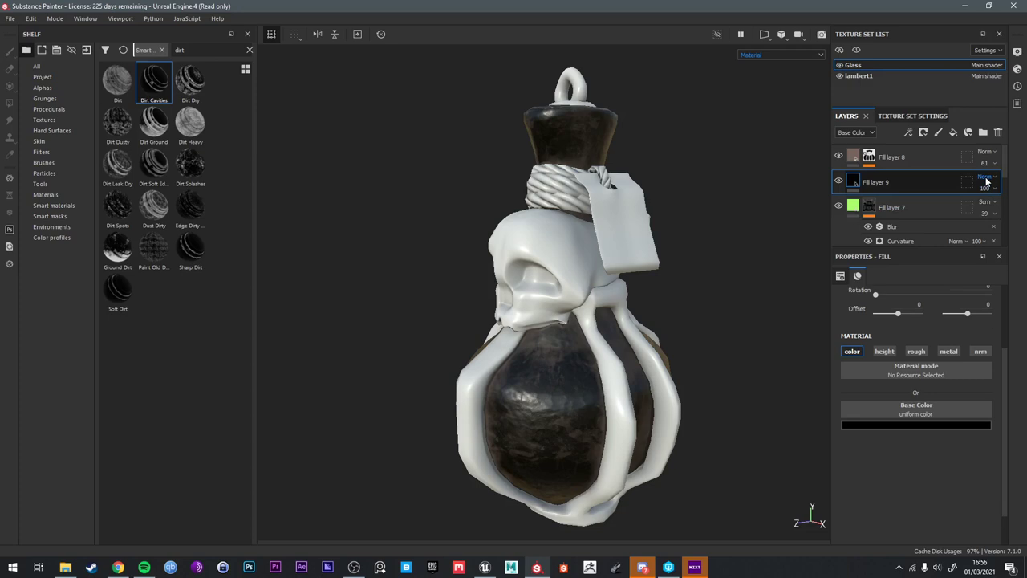
right_click(913, 179)
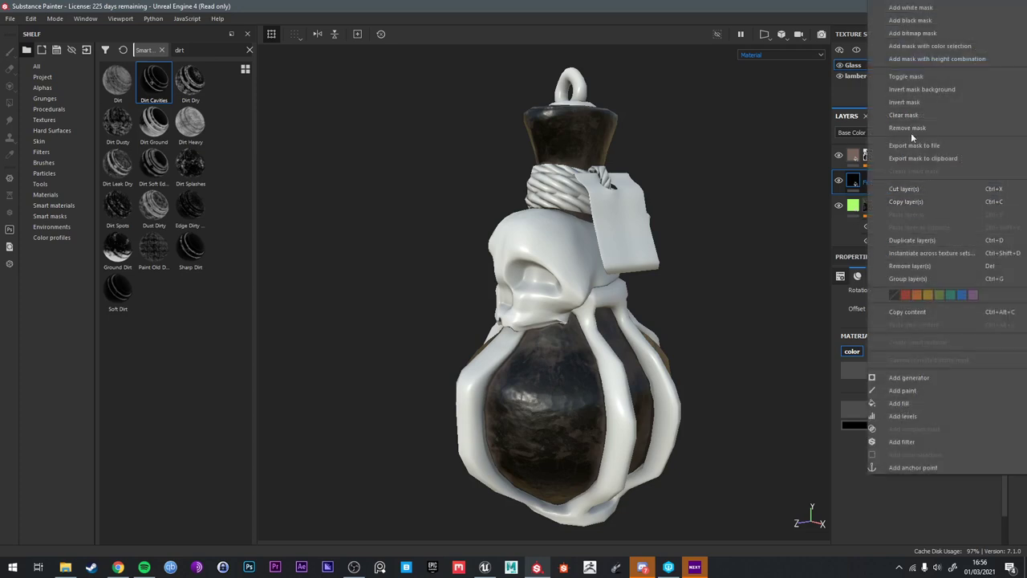
left_click(911, 20)
right_click(870, 181)
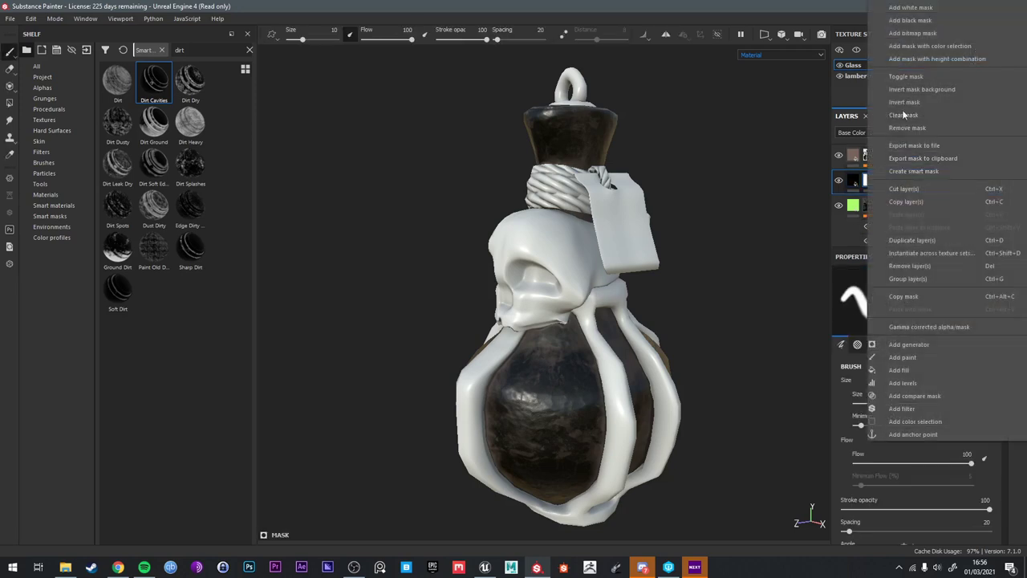
left_click(915, 370)
left_click(914, 351)
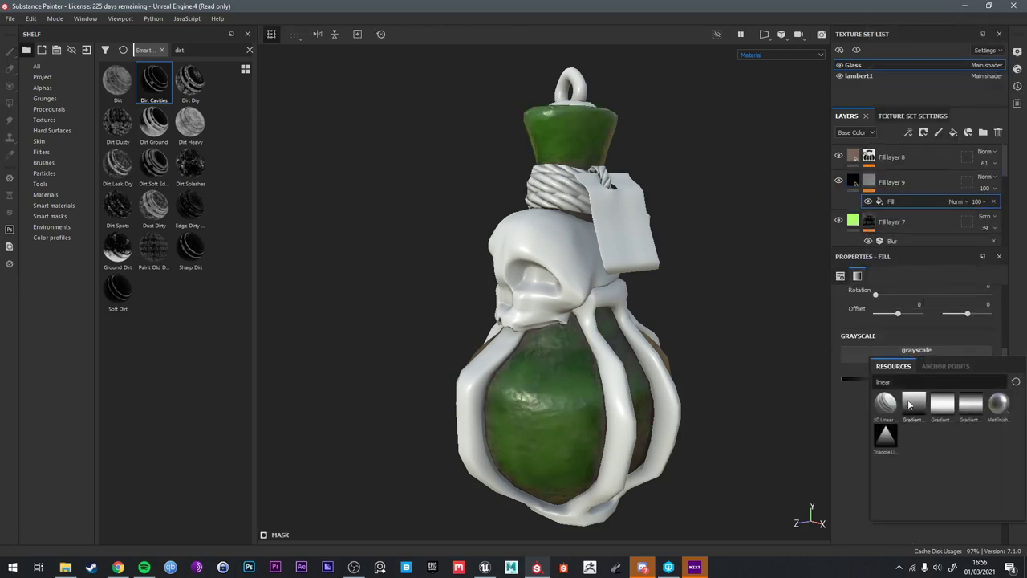
left_click(886, 405)
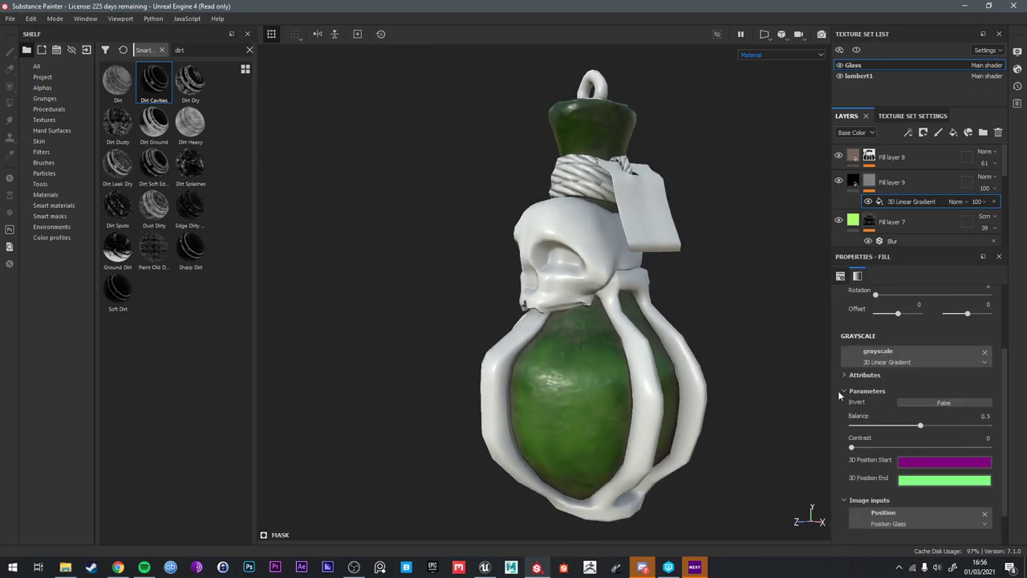
left_click(919, 401)
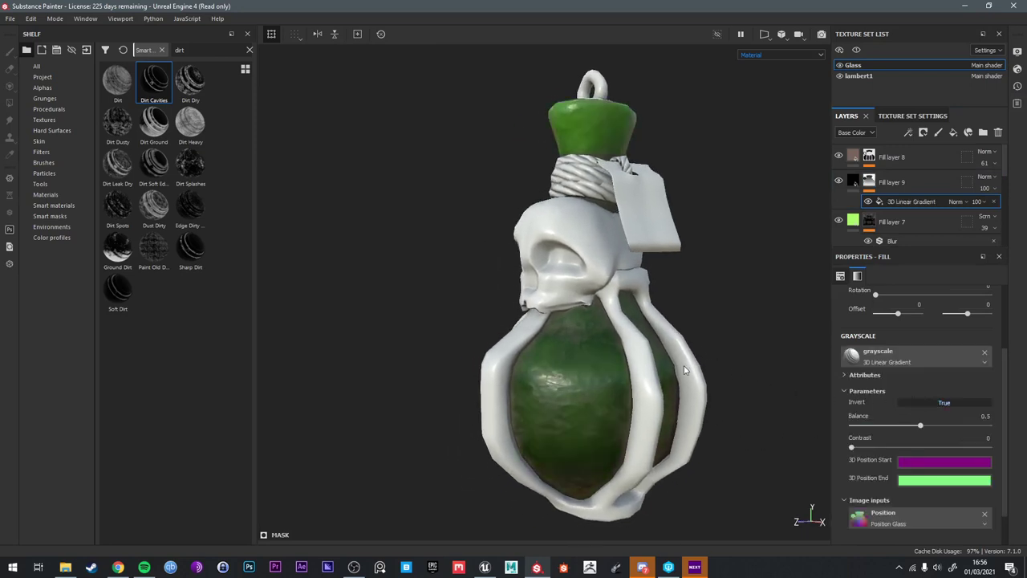
Display Fill layer 9's mask on the model and examine how the gradient runs down the glass
left_click(869, 181, "alt")
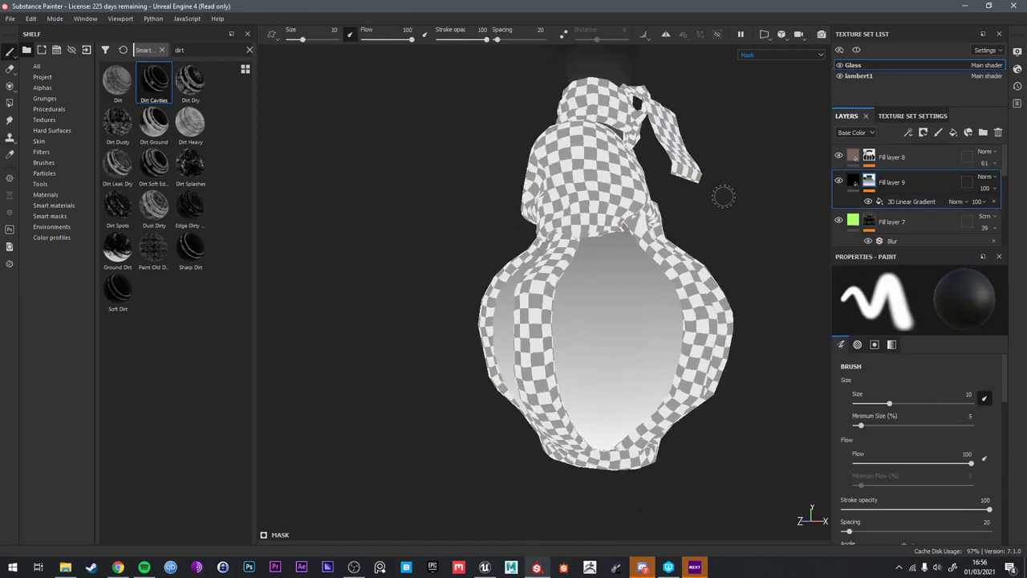
left_click_drag(723, 200, 631, 252, "alt")
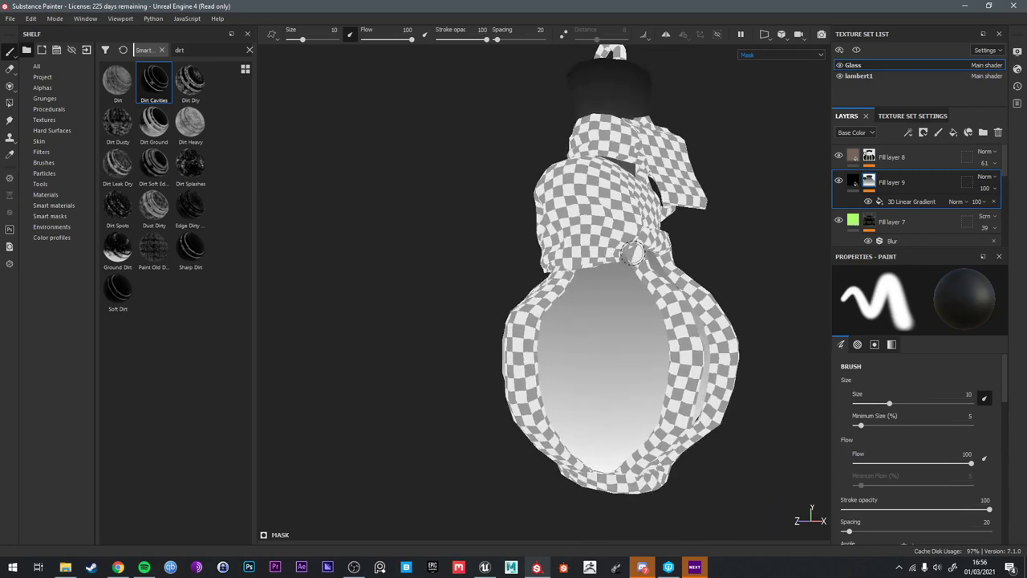
left_click(913, 201)
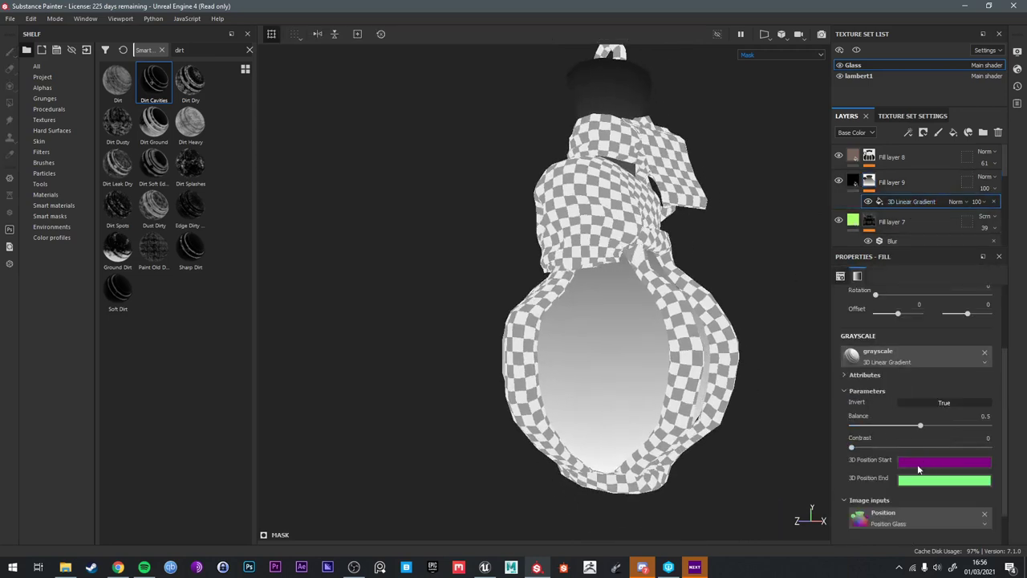
middle_click_drag(768, 487, 759, 398, "alt")
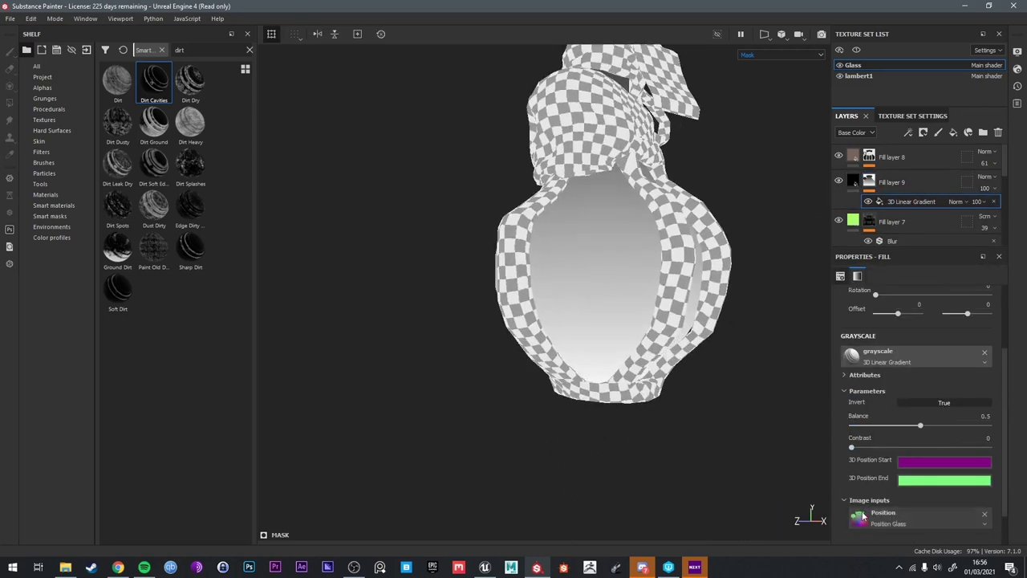
View the Position mesh map on the whole bottle, then return to the Material view
left_click(776, 53)
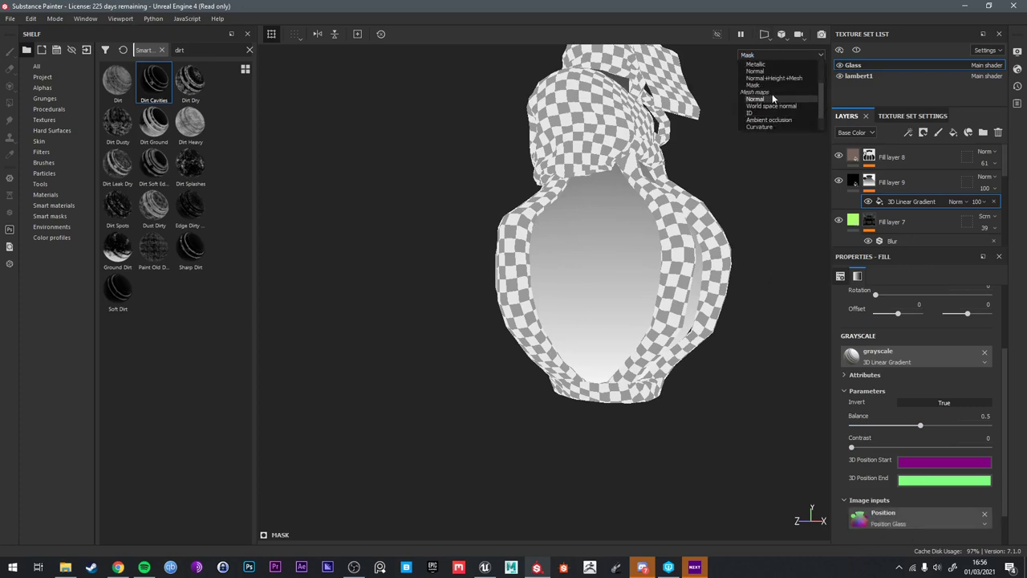
scroll(775, 103, "down", 1)
left_click(776, 105)
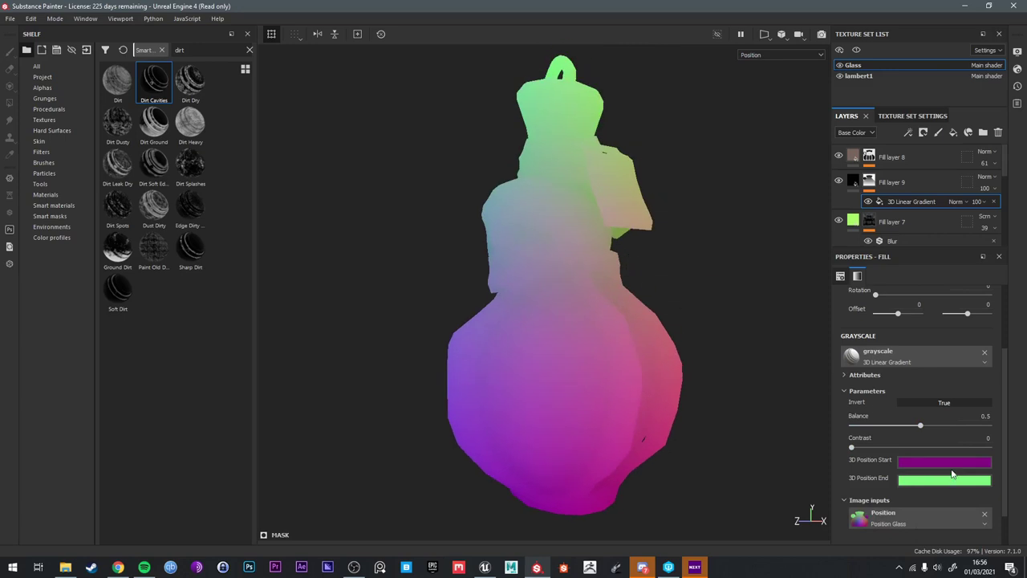
left_click_drag(596, 110, 588, 270, "alt")
middle_click_drag(588, 270, 616, 154, "alt")
middle_click_drag(651, 272, 653, 229, "alt")
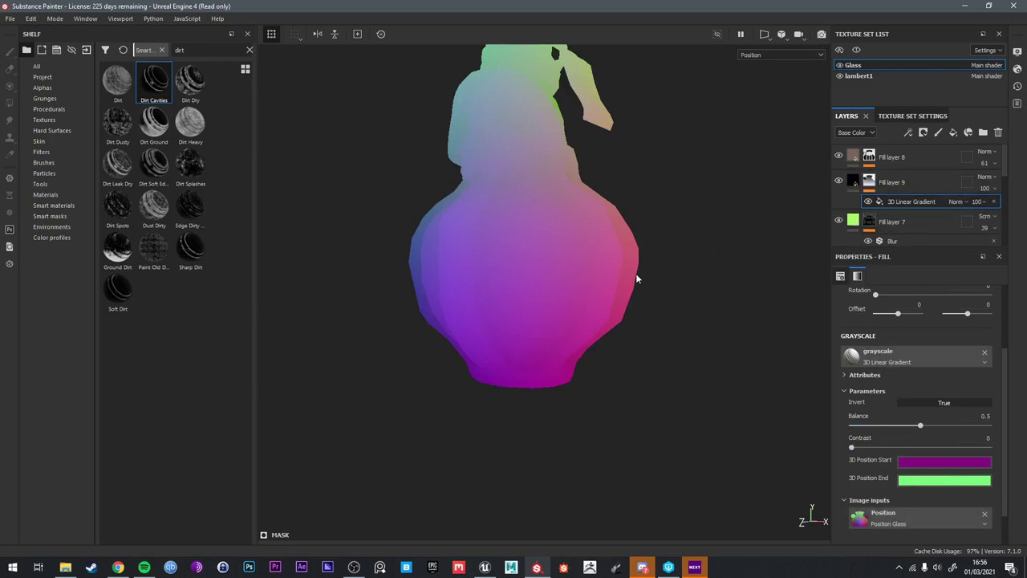
key("m")
Set the 3D Linear Gradient's Balance to 0.48 and Contrast to 0.29
left_click_drag(675, 275, 678, 291, "alt")
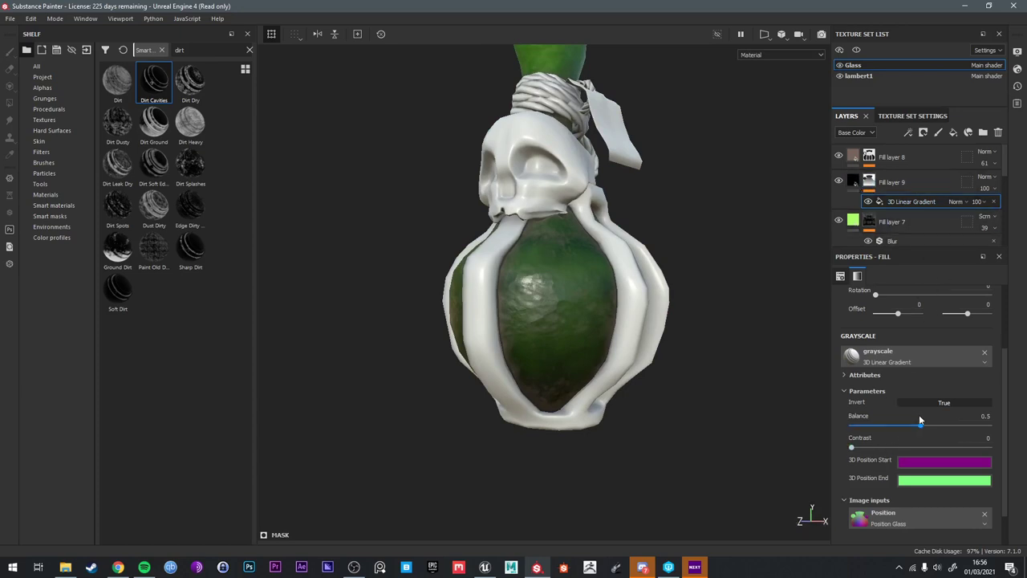
left_click_drag(936, 428, 921, 450)
scroll(607, 252, "down", 2)
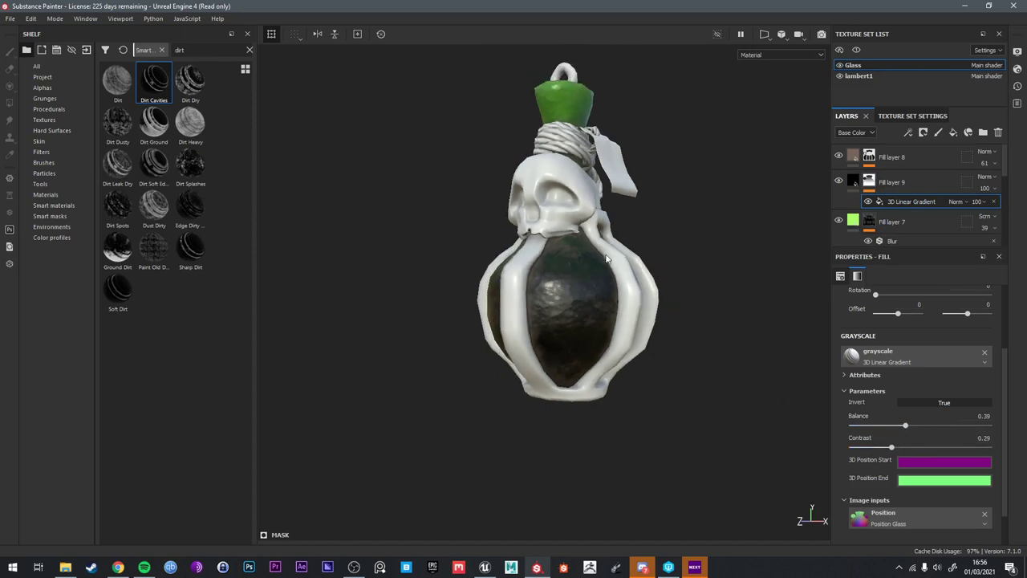
middle_click_drag(608, 252, 640, 381, "alt")
left_click_drag(903, 431, 919, 430)
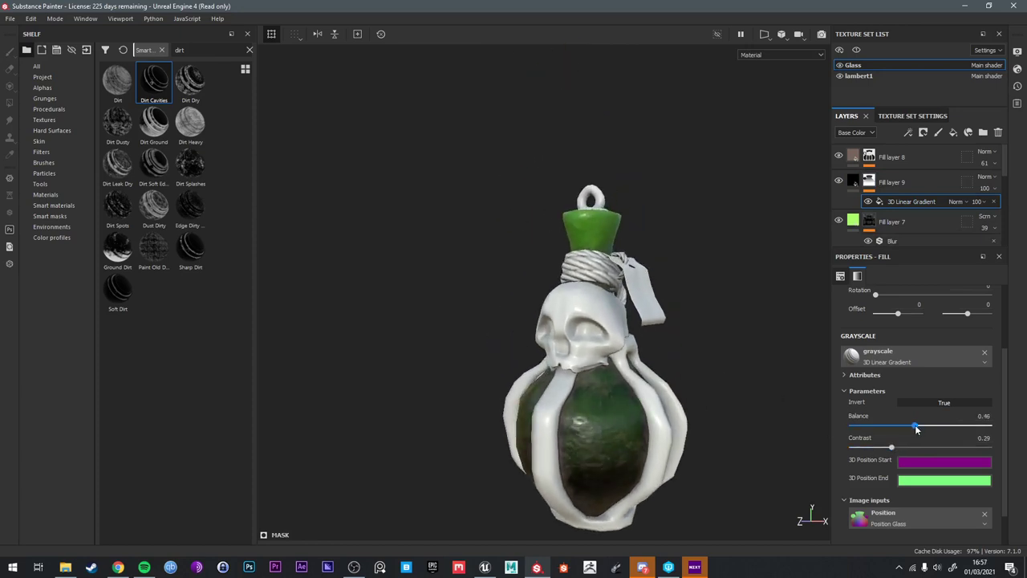
left_click_drag(784, 419, 714, 317, "alt")
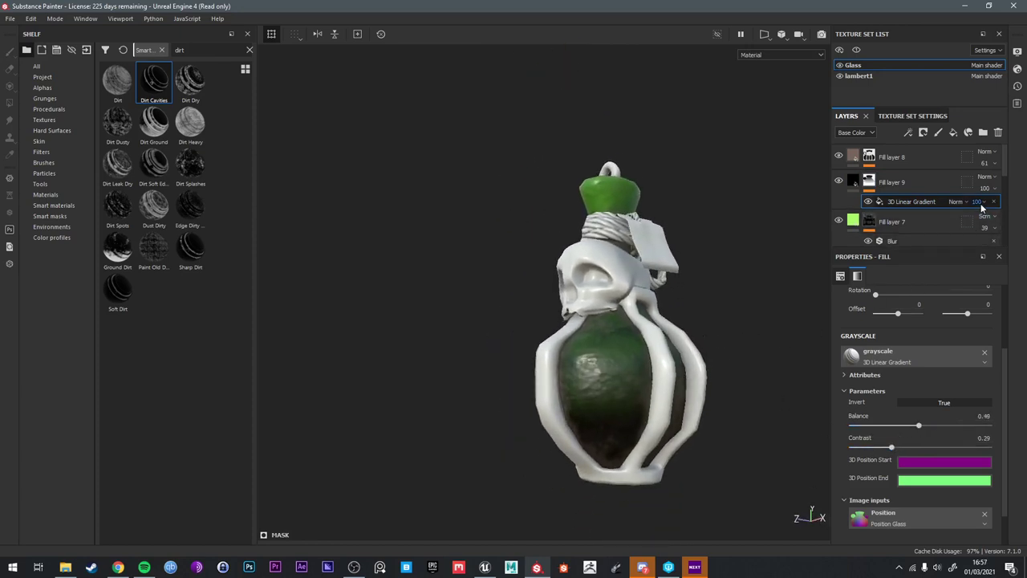
Change Fill layer 9's base color from black to a very dark blue
left_click(878, 182)
left_click(906, 424)
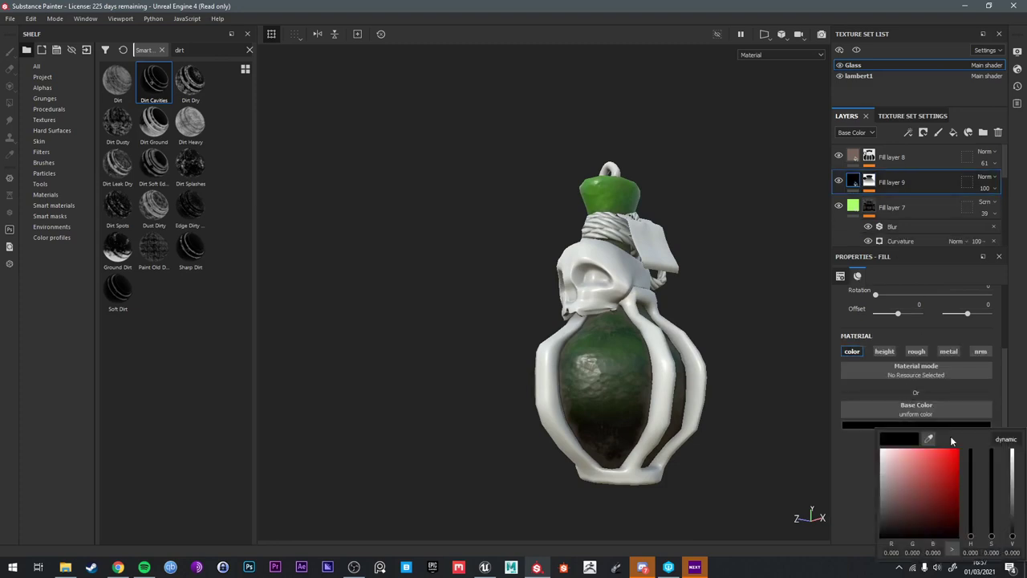
left_click(1002, 444)
left_click_drag(971, 500, 947, 520)
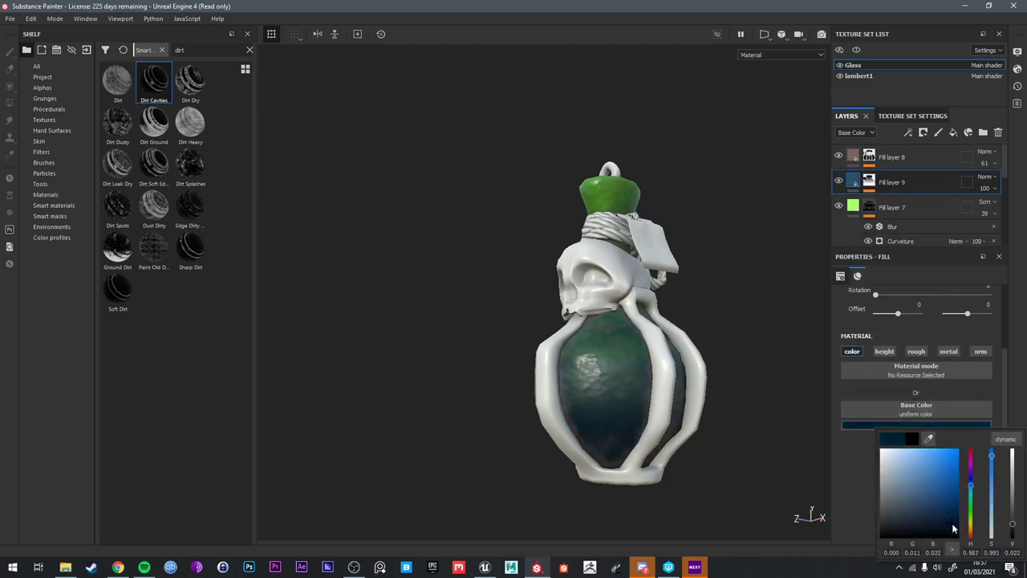
left_click_drag(778, 337, 766, 367, "alt")
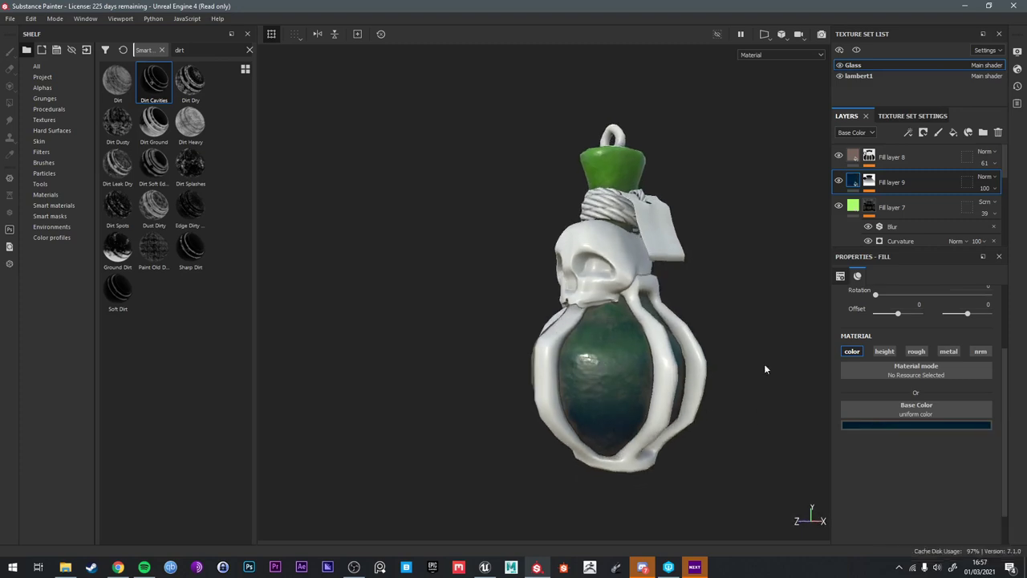
Blend Fill layer 9 with Multiply at 74 opacity and brighten its base color to a medium blue
left_click(986, 177)
left_click(982, 215)
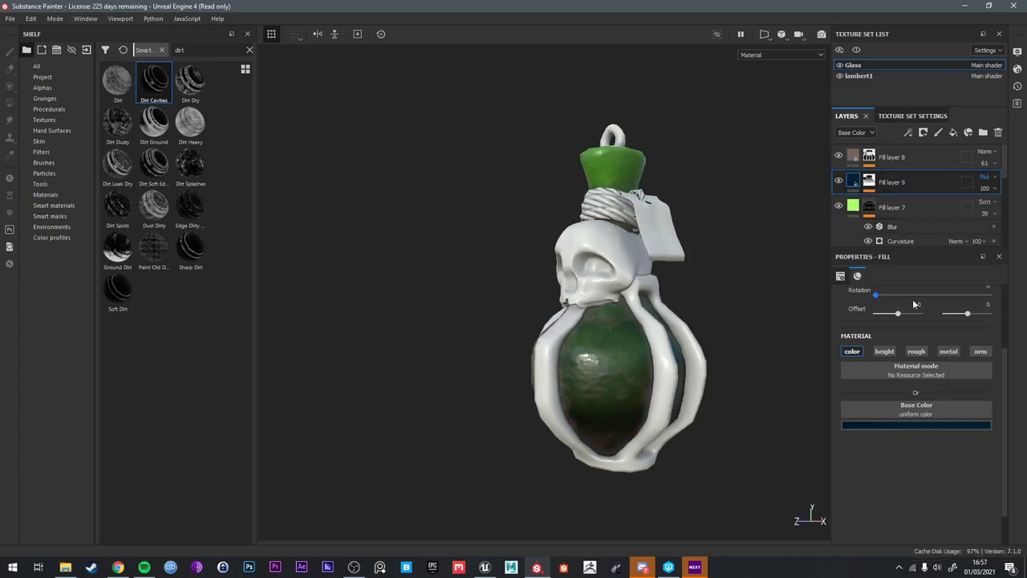
left_click(926, 423)
left_click_drag(684, 351, 729, 365, "alt")
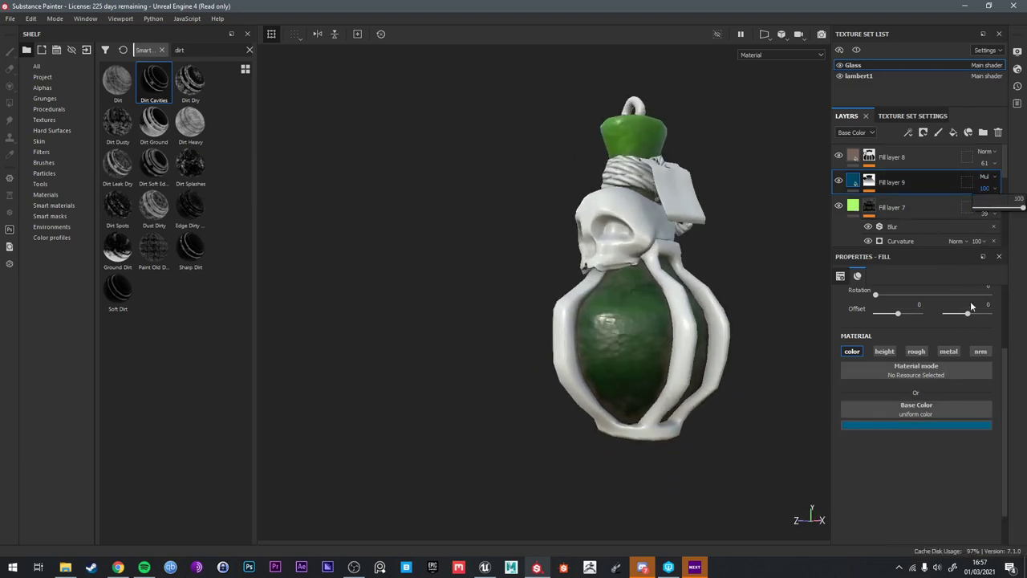
left_click_drag(1021, 208, 1010, 210)
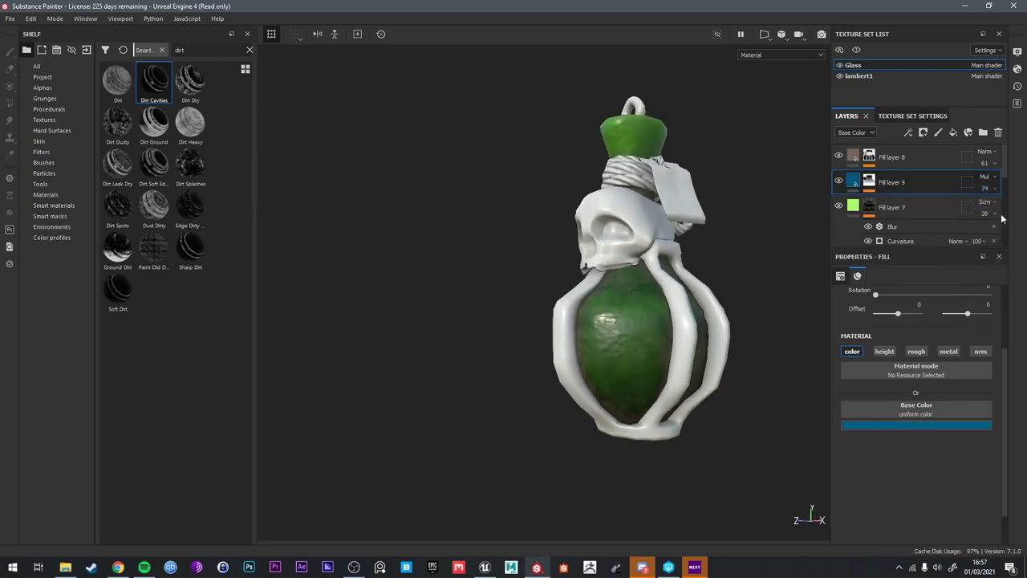
Refine the mask's 3D Linear Gradient in mask view, with Balance at 0.69 and Contrast at 0.48
left_click(869, 186)
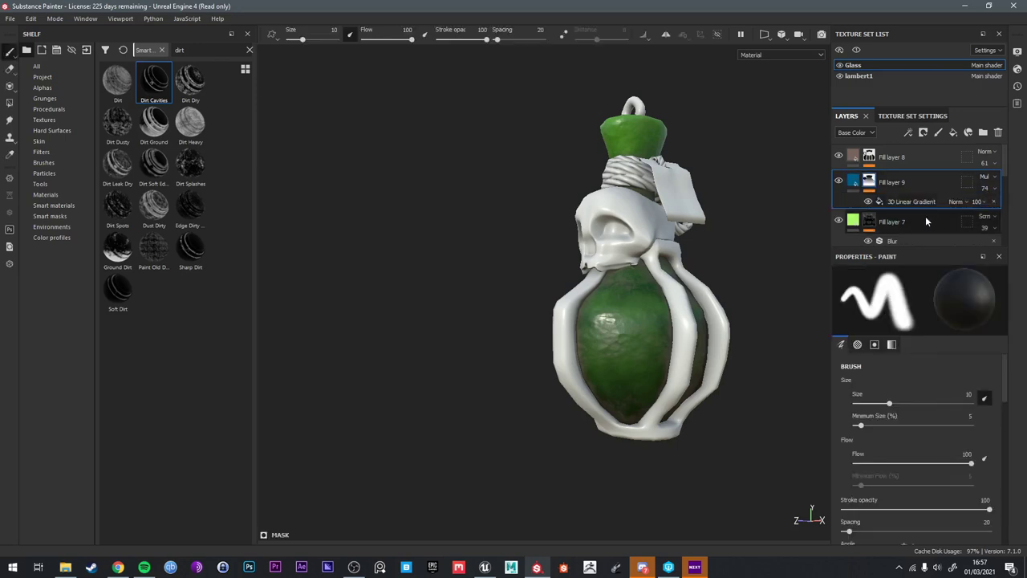
left_click(923, 203)
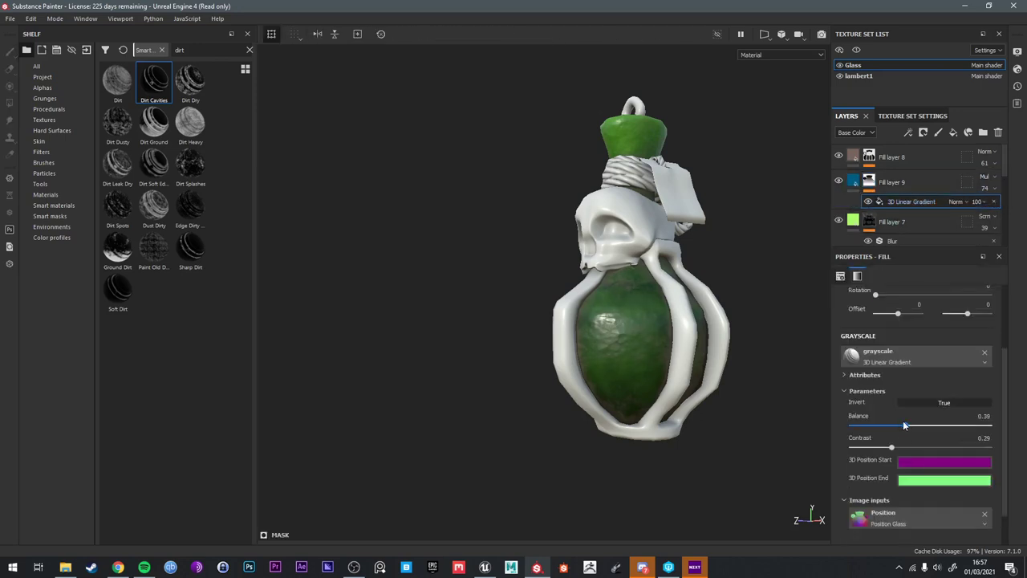
left_click(869, 182, "alt")
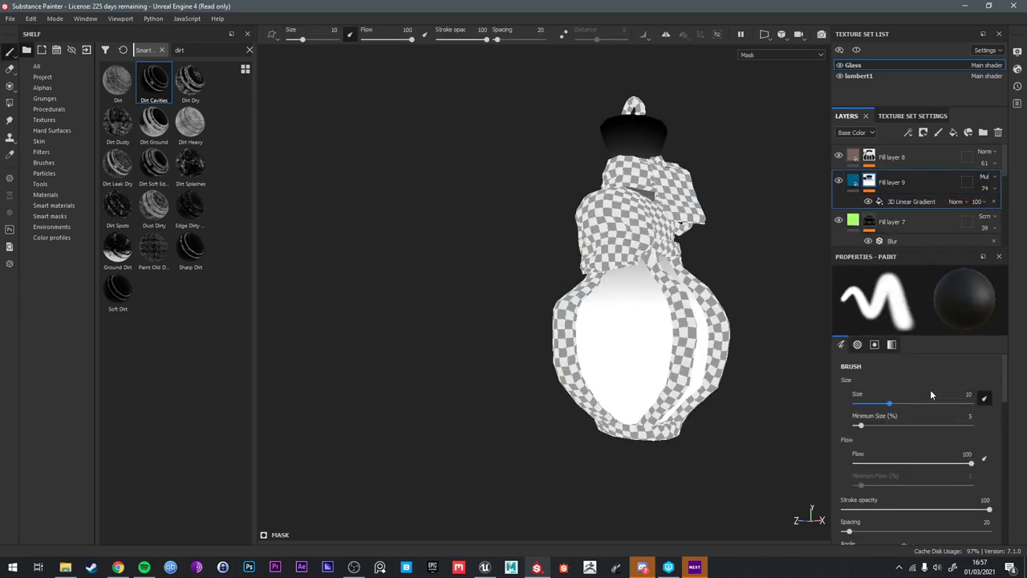
left_click(926, 207)
left_click_drag(901, 428, 848, 446)
left_click_drag(921, 426, 947, 426)
left_click_drag(872, 448, 916, 447)
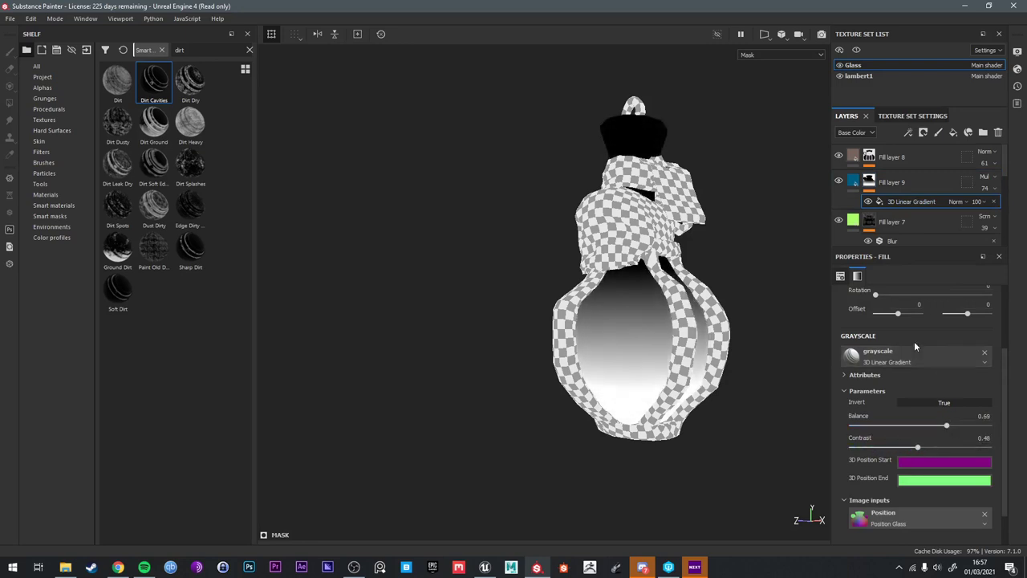
Return to the Material view, examine the glass from several angles and under rotated lighting, and enlarge the layer list
key("m")
left_click_drag(642, 238, 755, 288, "alt")
middle_click_drag(646, 342, 661, 305, "alt")
right_click_drag(662, 353, 641, 364, "shift")
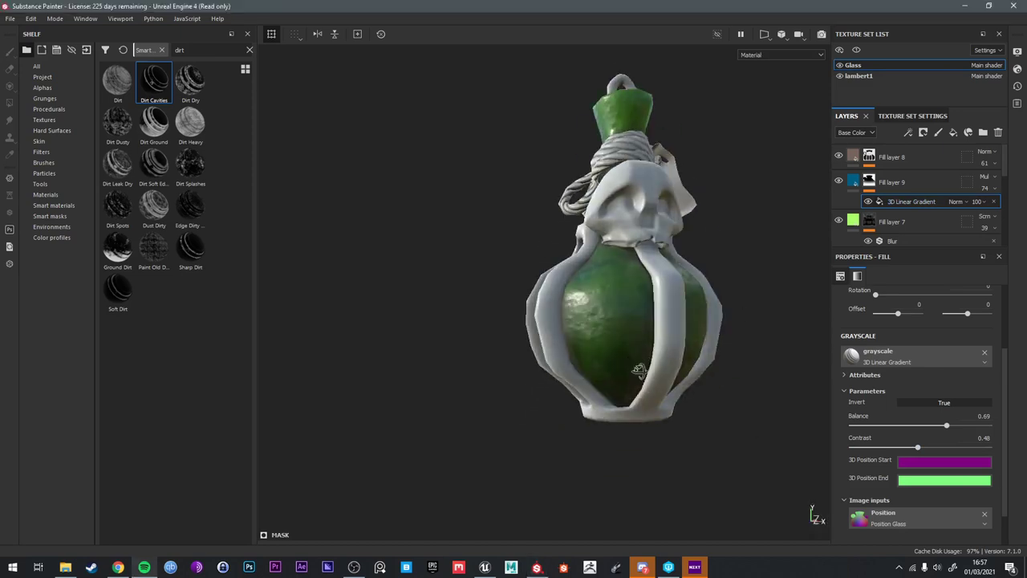
left_click_drag(638, 369, 594, 257, "alt")
right_click_drag(594, 257, 629, 238, "alt")
left_click_drag(630, 238, 786, 263, "alt")
left_click_drag(923, 248, 940, 360)
scroll(626, 247, "down", 3)
middle_click_drag(626, 247, 728, 315, "alt")
left_click_drag(729, 320, 533, 335, "alt")
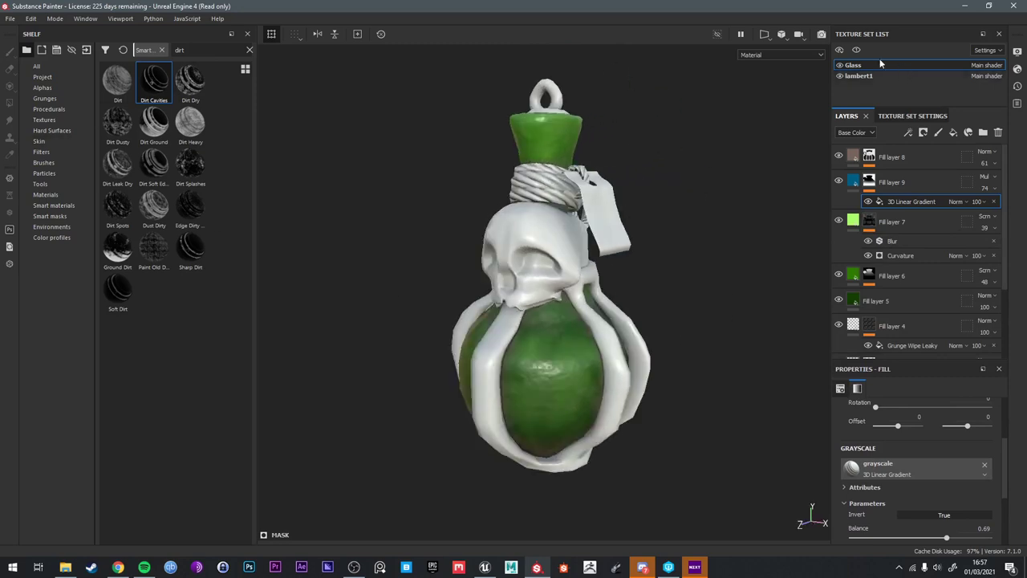
Switch to the lambert1 texture set, search the shelf for "bone", and apply the Bone Stylized smart material
left_click(859, 76)
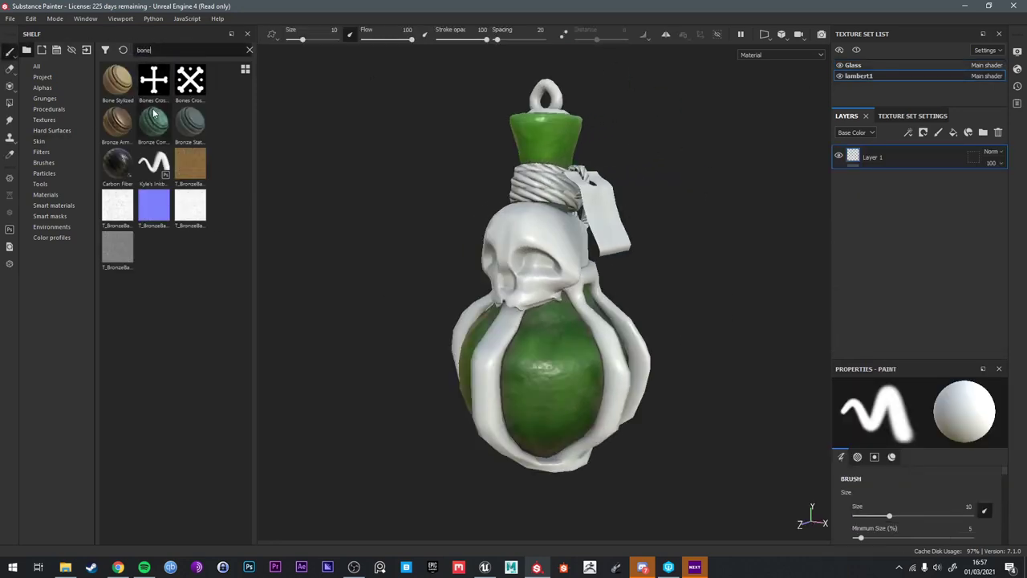
middle_click_drag(579, 245, 627, 188, "alt")
left_click_drag(763, 114, 574, 297, "alt")
mouse_move(574, 297)
right_mouse_down("shift")
mouse_move(591, 289)
mouse_move(569, 291)
right_mouse_up("shift")
left_click_drag(565, 291, 625, 313, "alt")
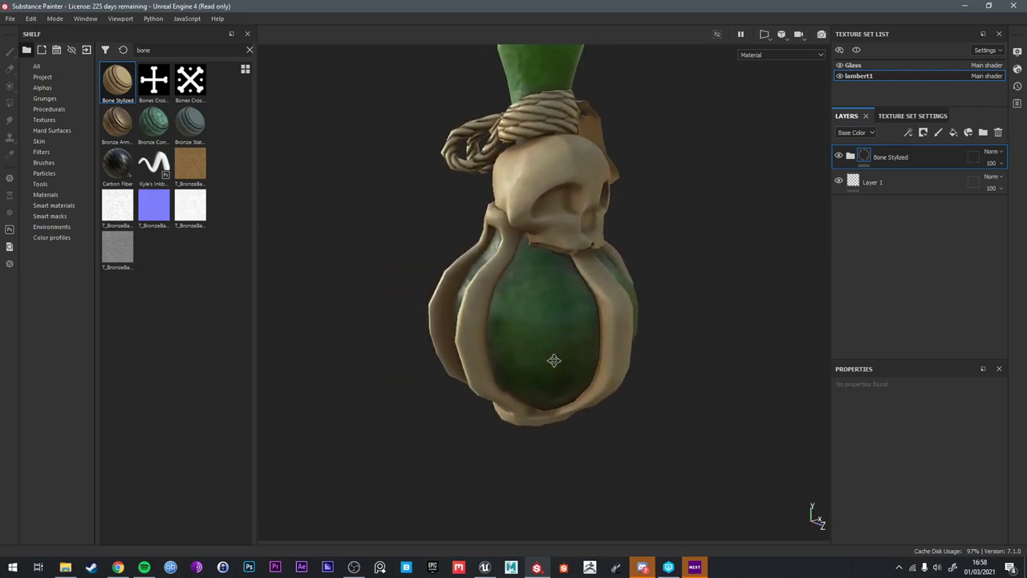